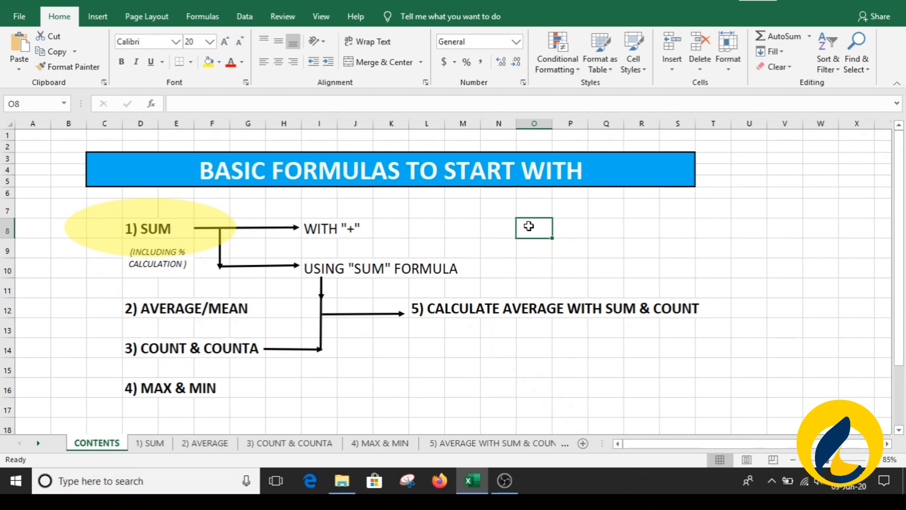
pyautogui.click(557, 228)
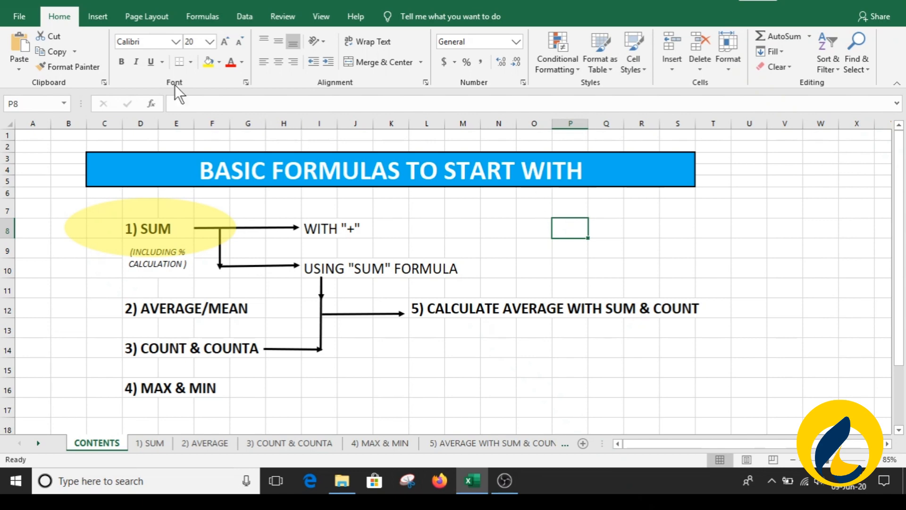
pyautogui.click(181, 218)
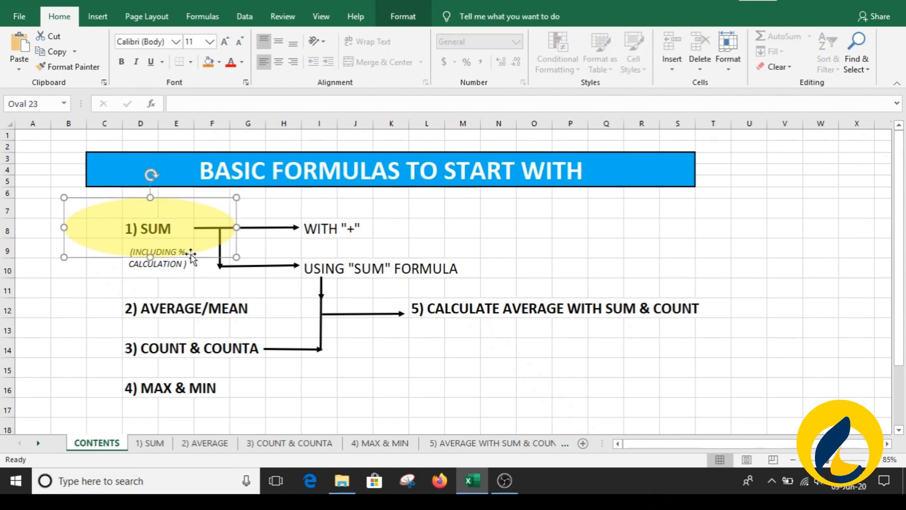
pyautogui.click(97, 294)
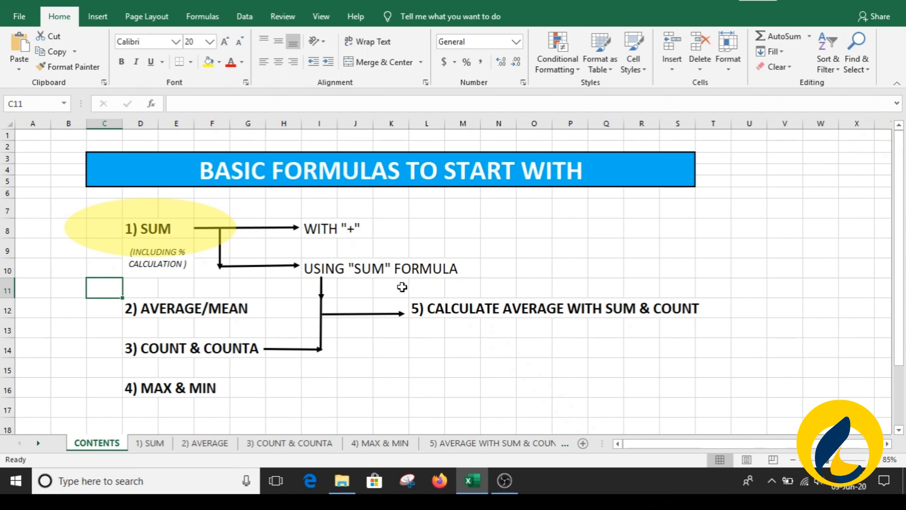
pyautogui.click(462, 229)
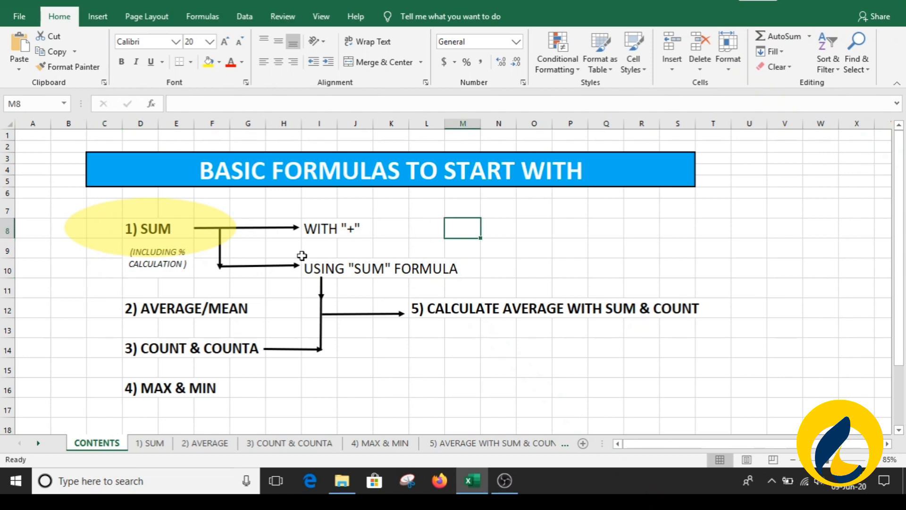
# - Move the yellow highlight oval over 2) AVERAGE/MEAN, 3) COUNT & COUNTA and 4) MAX & MIN in turn
pyautogui.click(196, 239)
pyautogui.moveTo(196, 239)
pyautogui.mouseDown()
pyautogui.moveTo(214, 298)
pyautogui.moveTo(231, 316)
pyautogui.mouseUp()
pyautogui.click(385, 365)
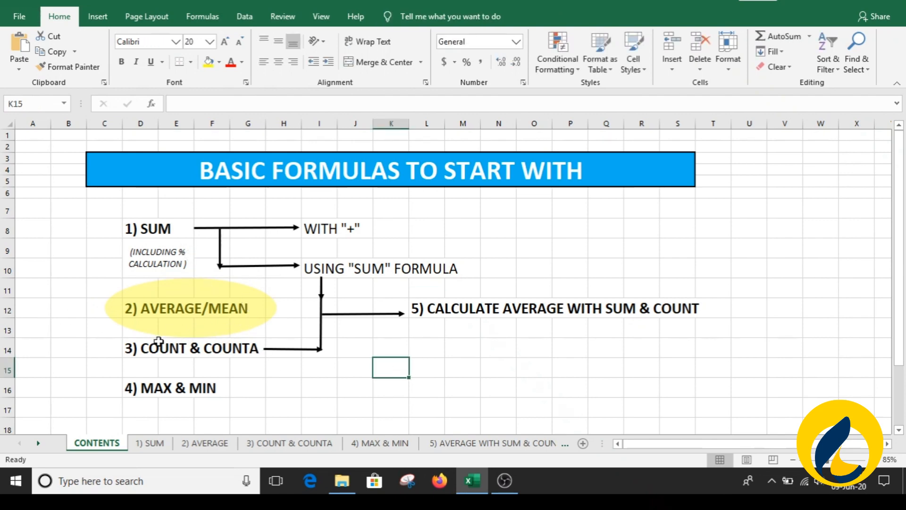
pyautogui.moveTo(213, 333); pyautogui.dragTo(210, 366)
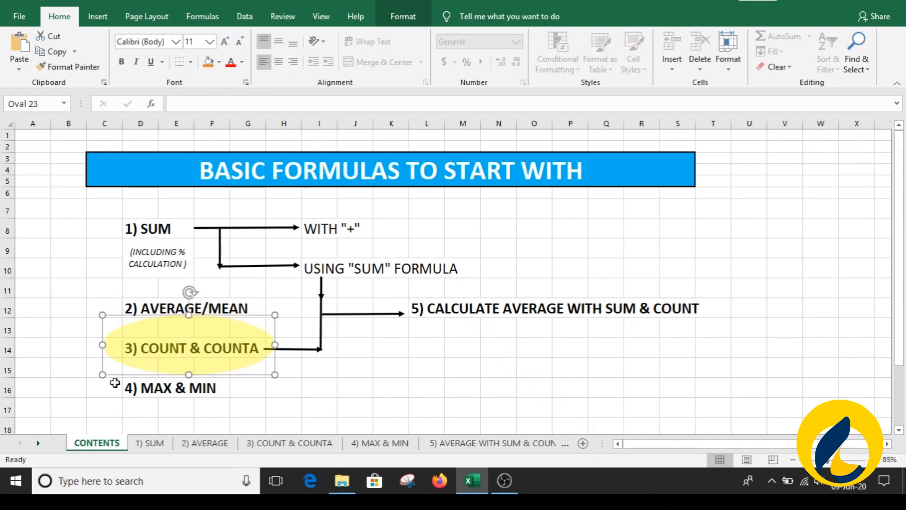
pyautogui.click(322, 401)
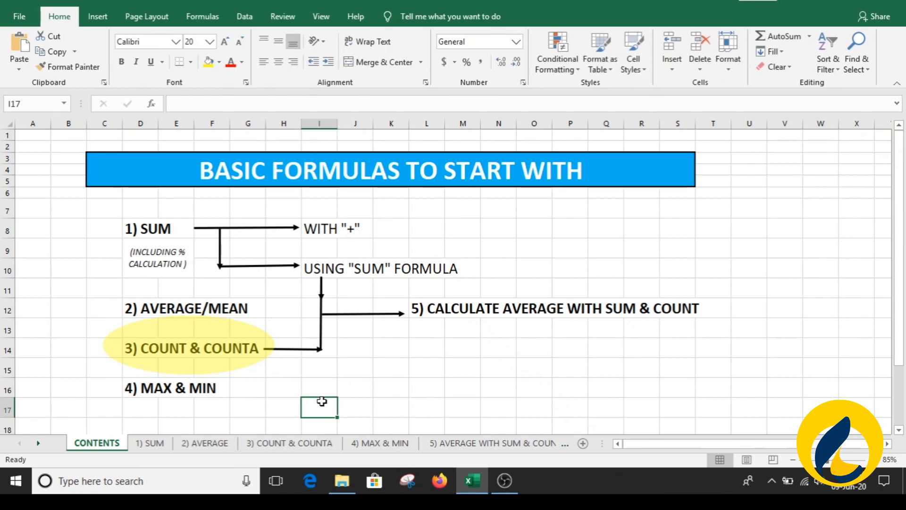
pyautogui.moveTo(230, 361); pyautogui.dragTo(218, 404)
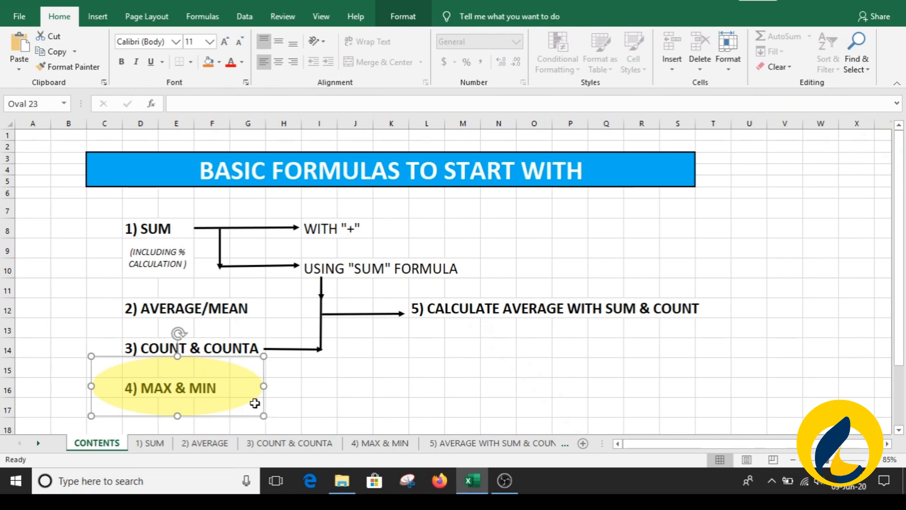
# - Place the yellow highlight oval over the start of the 5) CALCULATE AVERAGE WITH SUM & COUNT heading
pyautogui.moveTo(249, 391); pyautogui.dragTo(537, 319)
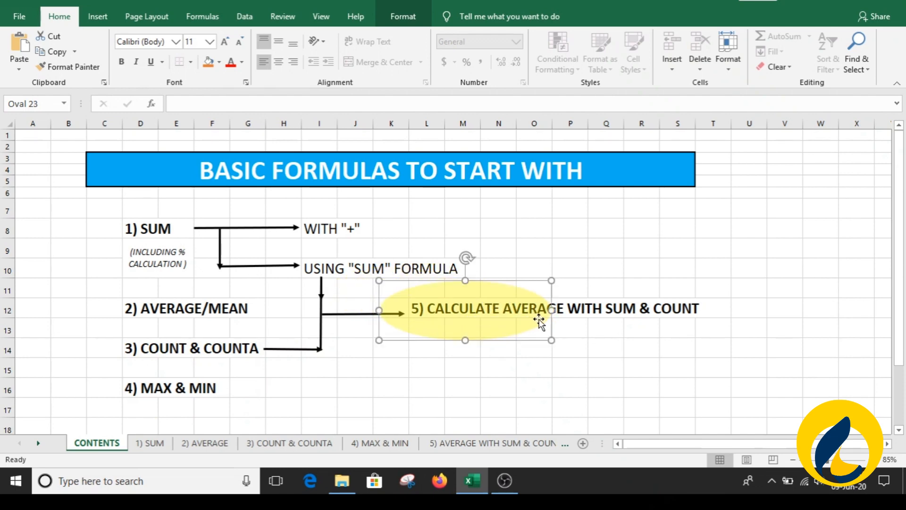
pyautogui.click(589, 364)
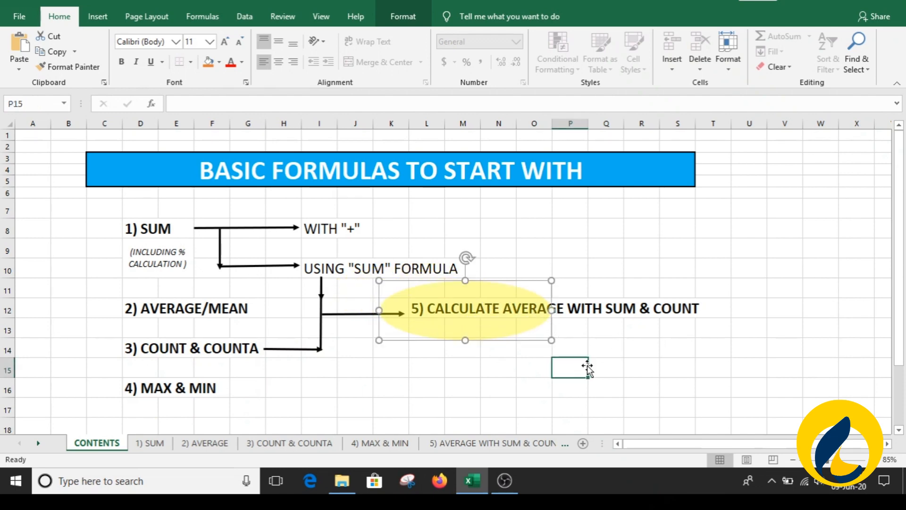
pyautogui.moveTo(505, 336); pyautogui.dragTo(527, 332)
pyautogui.click(539, 380)
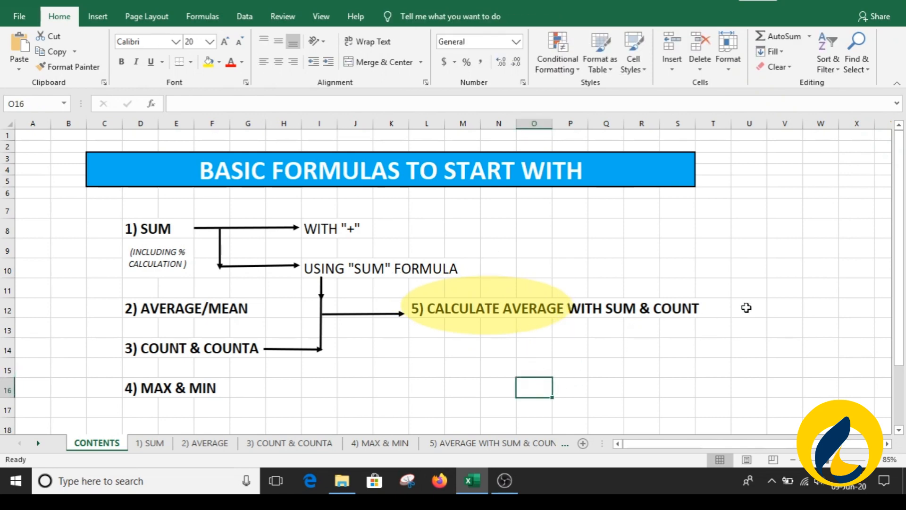
pyautogui.click(631, 347)
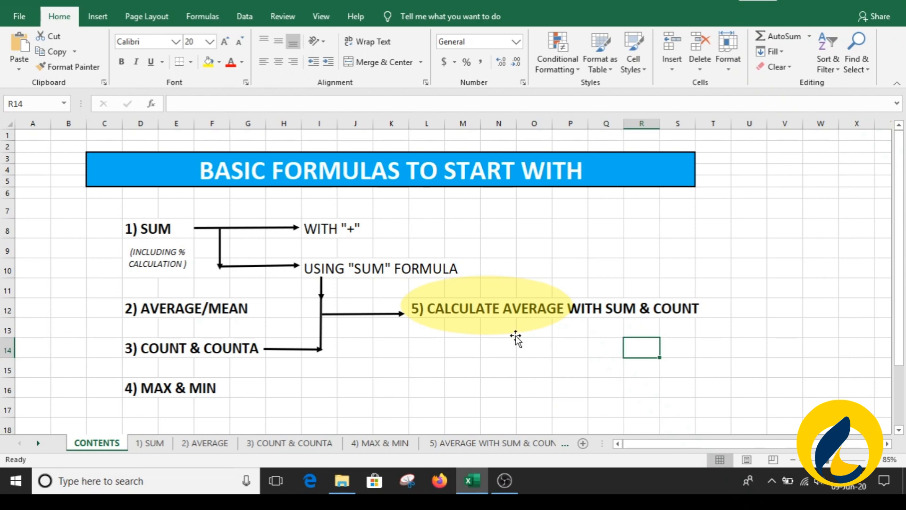
# - Move the yellow highlight oval back onto 1) SUM and open the 1) SUM sheet
pyautogui.moveTo(514, 333); pyautogui.dragTo(185, 256)
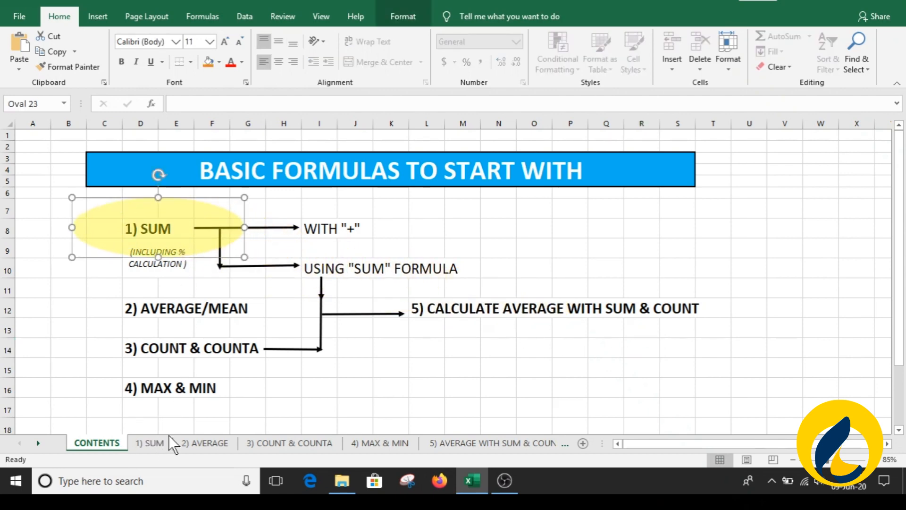
pyautogui.click(149, 443)
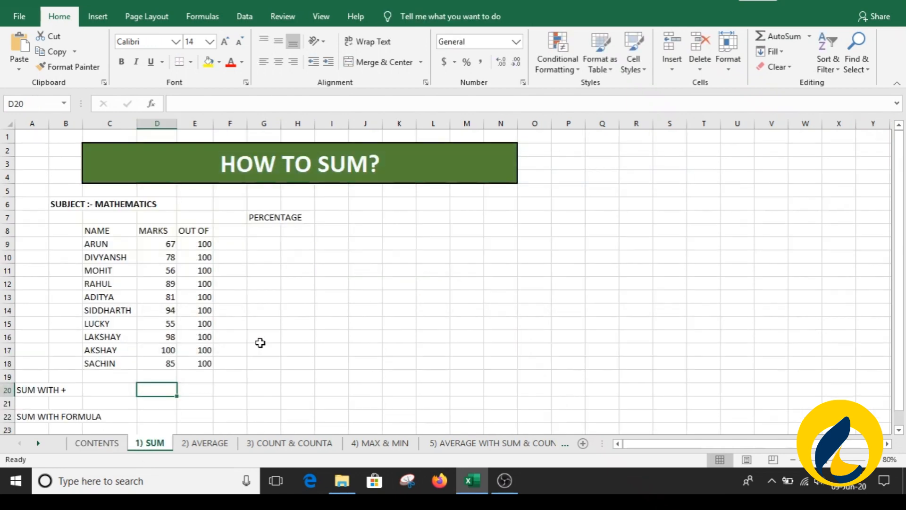
pyautogui.click(289, 247)
pyautogui.click(389, 260)
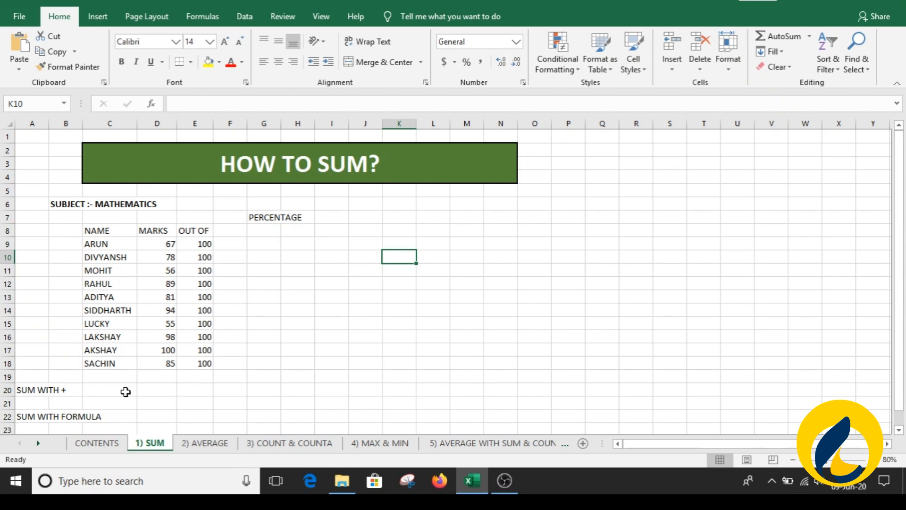
# - Total the marks in cell D20 with the formula =D9+D10+D11+D12+D13+D14+D15+D16+D17+D18
pyautogui.click(148, 391)
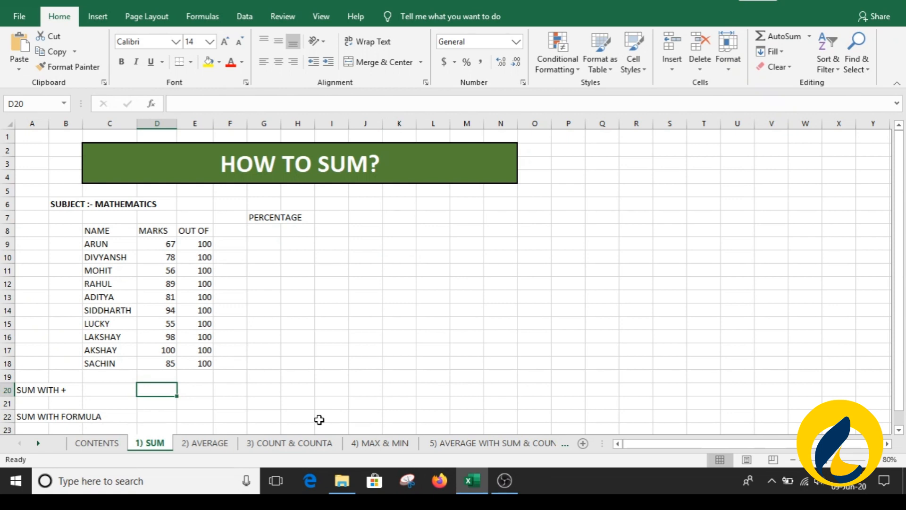
pyautogui.write('=')
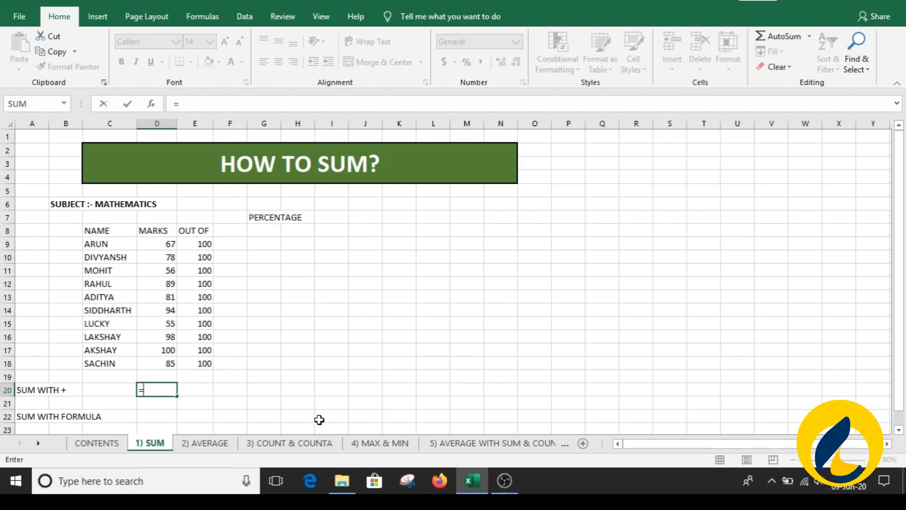
pyautogui.click(165, 243)
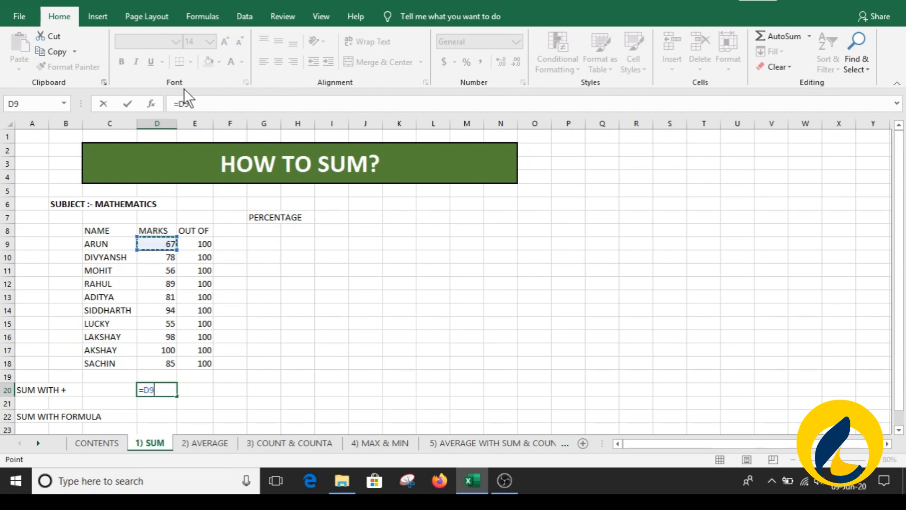
pyautogui.click(219, 106)
pyautogui.write('+')
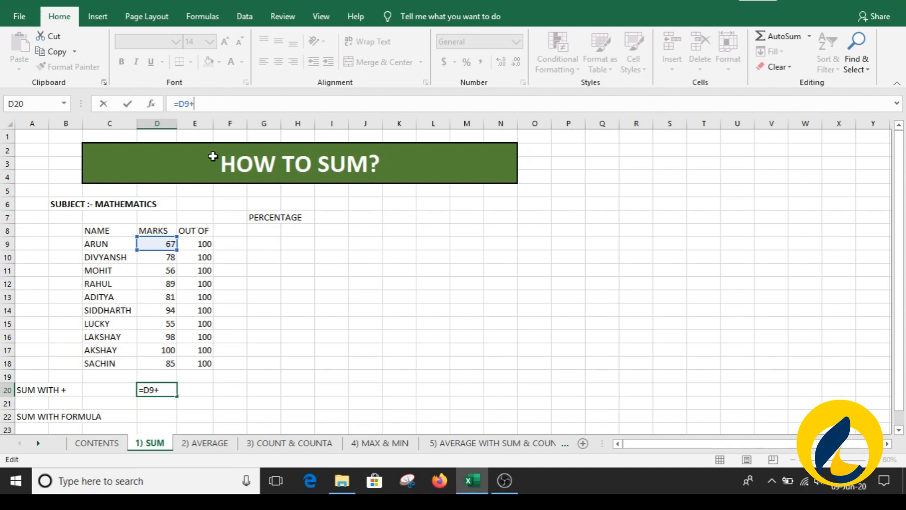
pyautogui.click(160, 257)
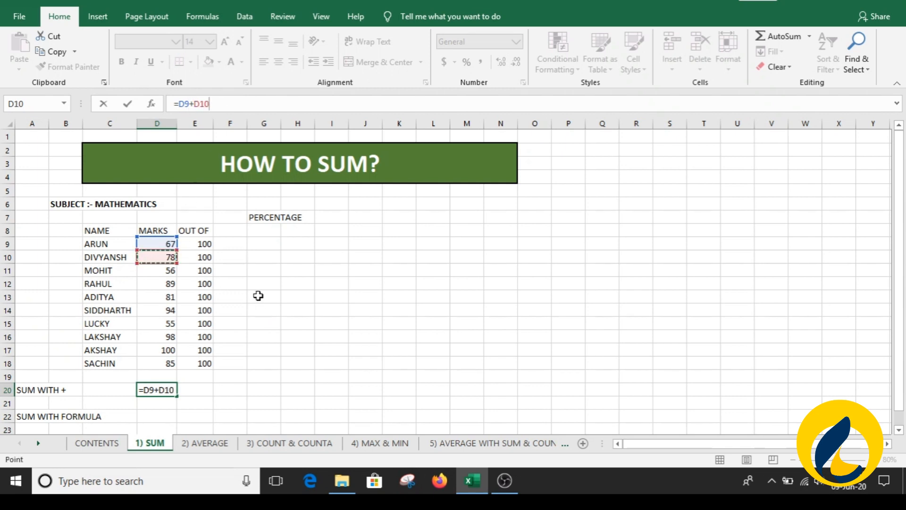
pyautogui.write('+')
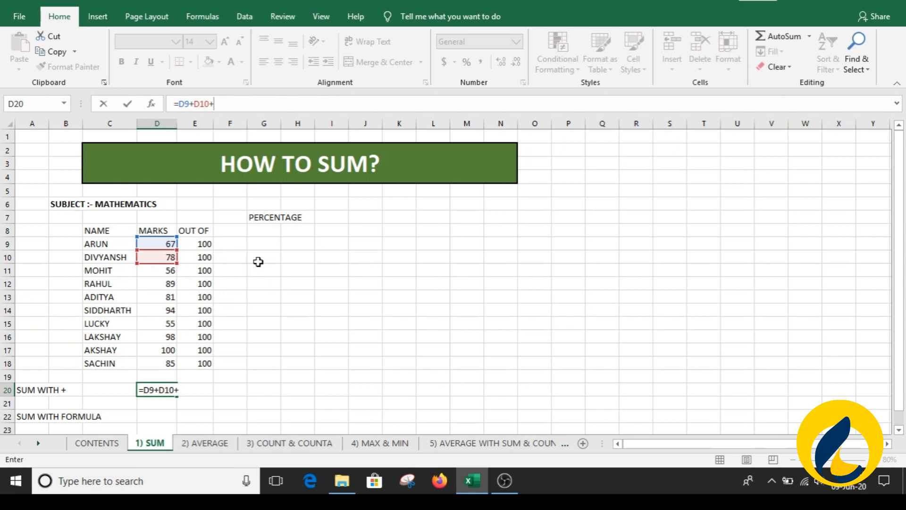
pyautogui.click(161, 271)
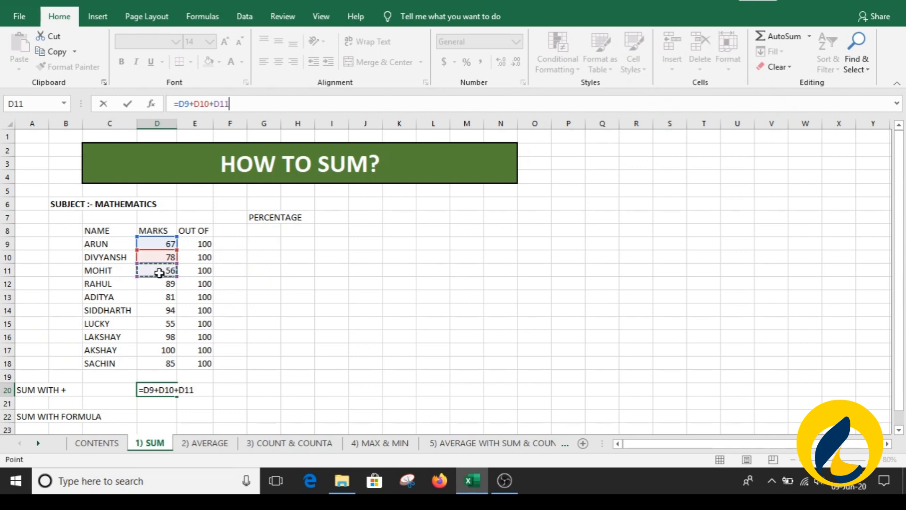
pyautogui.write('+')
pyautogui.click(157, 283)
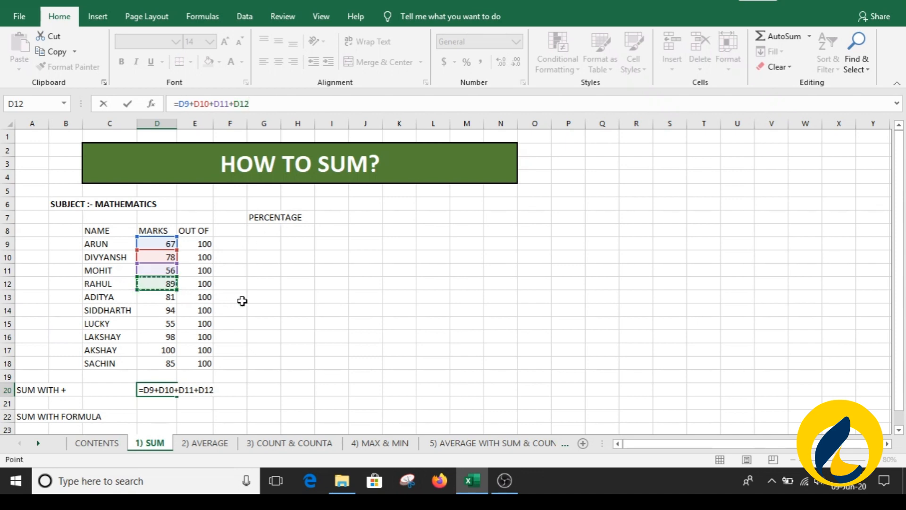
pyautogui.write('+')
pyautogui.click(165, 298)
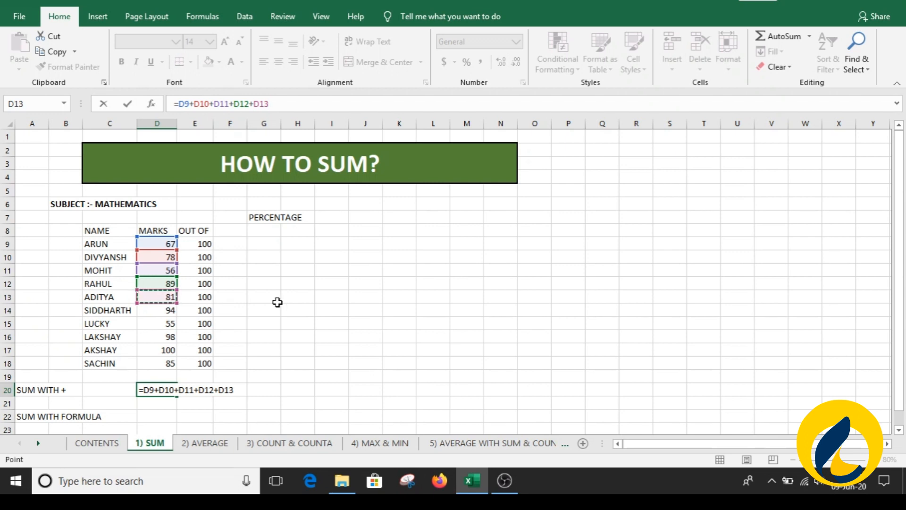
pyautogui.write('+')
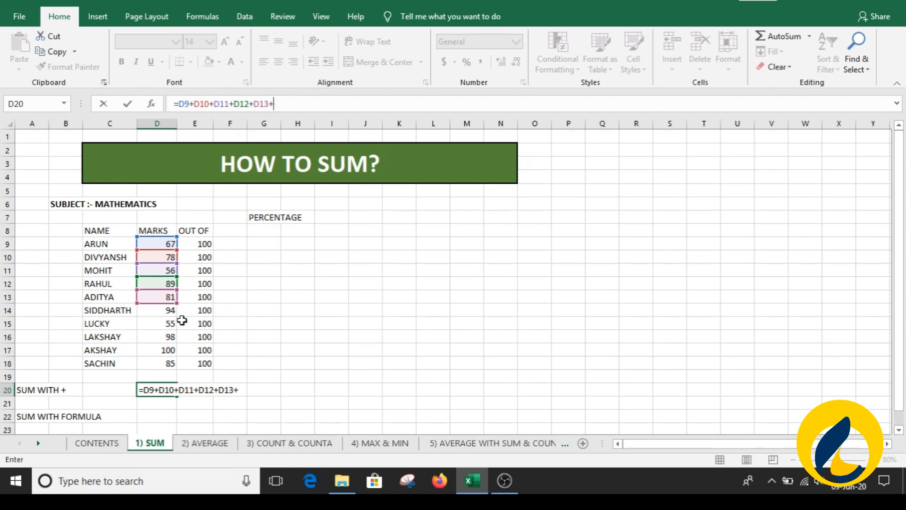
pyautogui.click(156, 311)
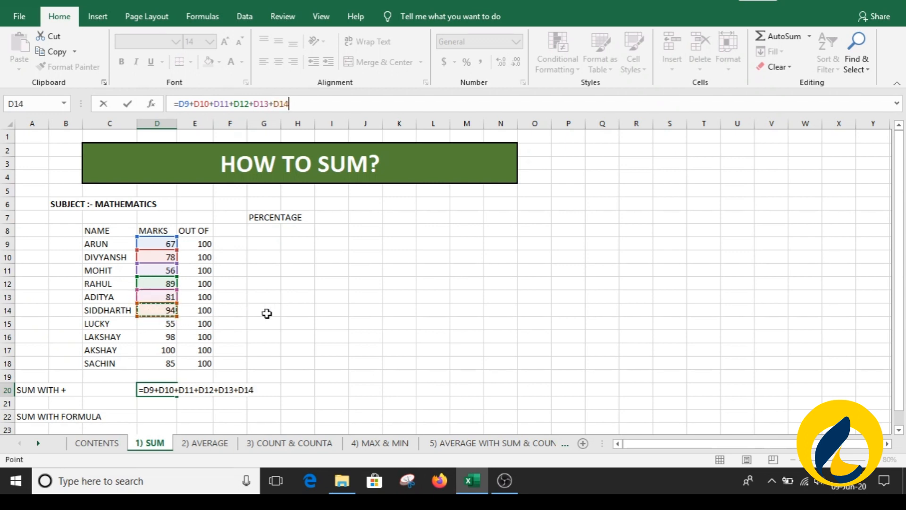
pyautogui.write('+')
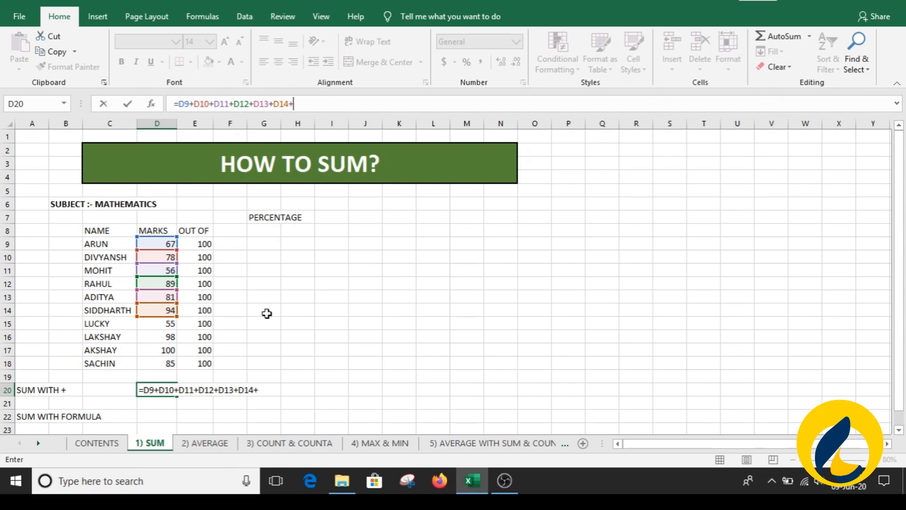
pyautogui.click(161, 325)
pyautogui.write('+')
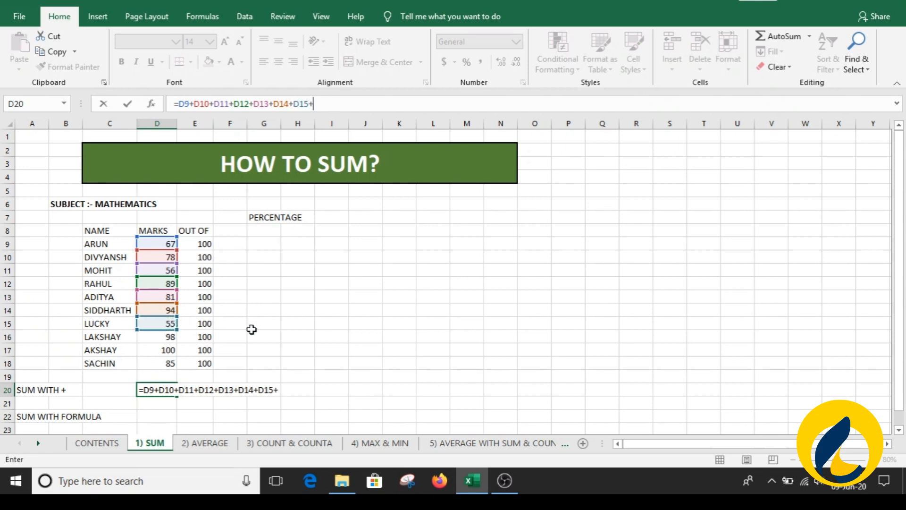
pyautogui.click(157, 338)
pyautogui.write('+')
pyautogui.click(160, 351)
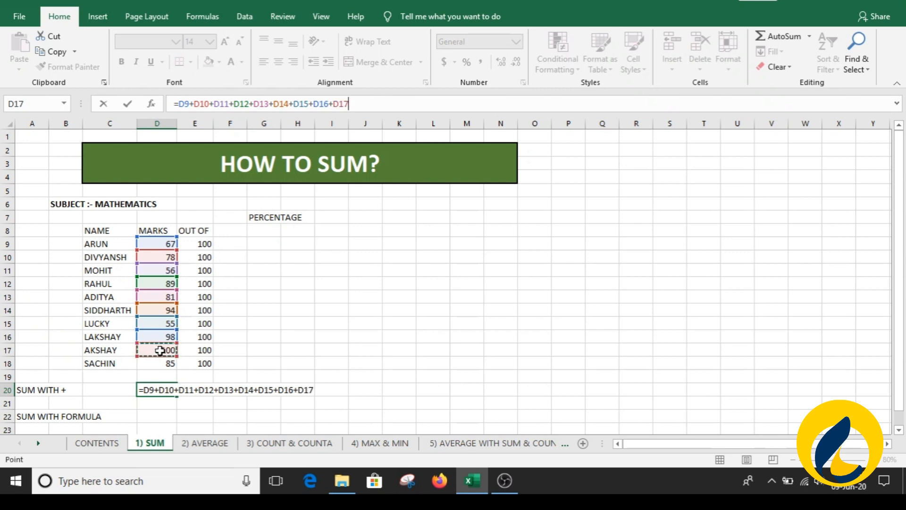
pyautogui.write('+')
pyautogui.click(160, 363)
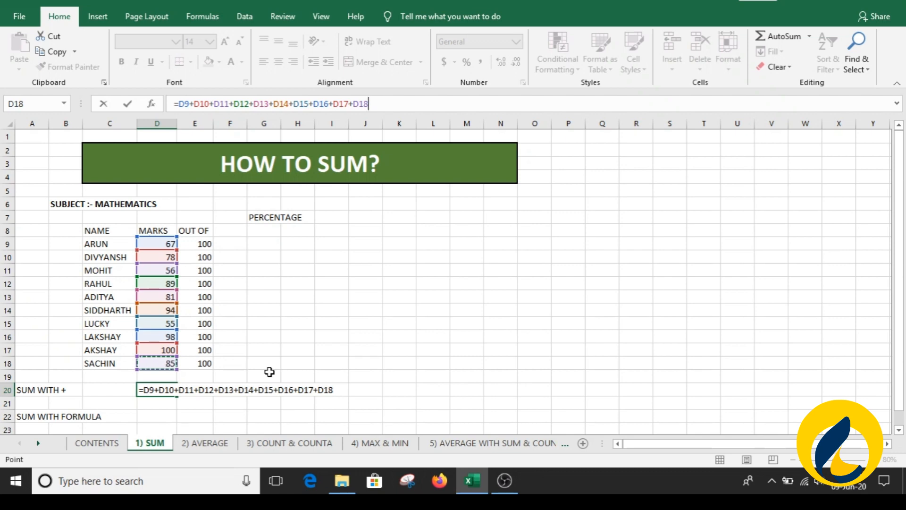
pyautogui.press('Return')
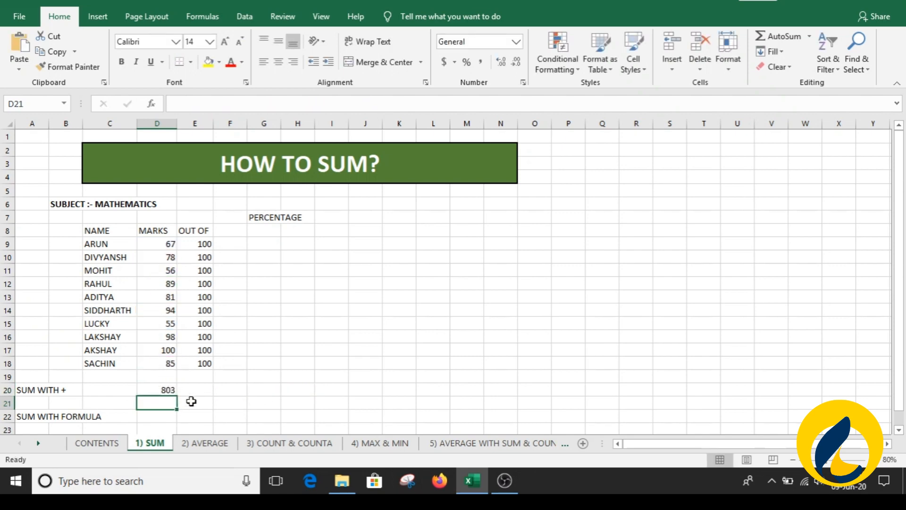
# - Fill the addition formula from D20 across to E20 to total the OUT OF column
pyautogui.click(221, 406)
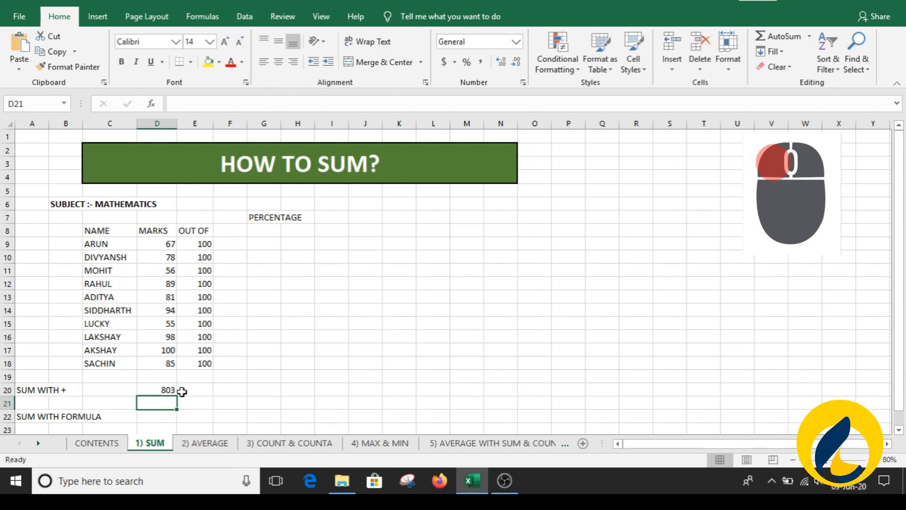
pyautogui.click(167, 390)
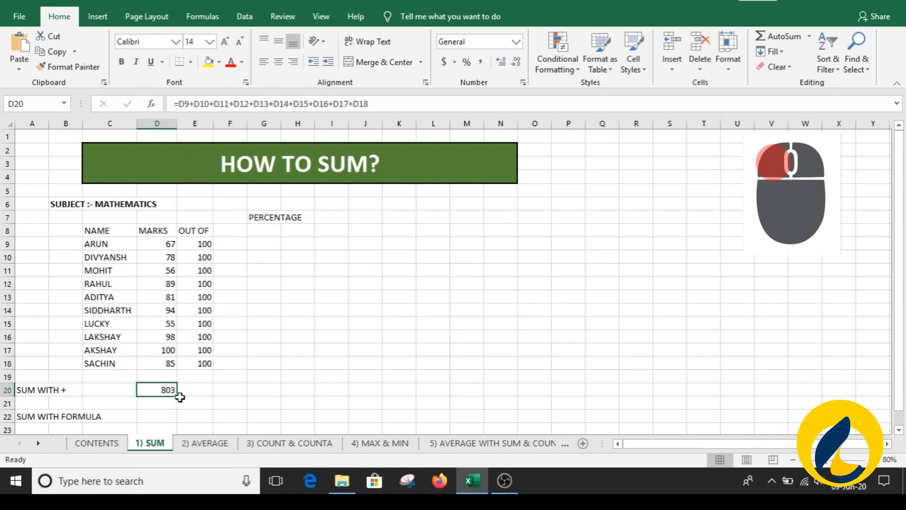
pyautogui.moveTo(177, 397); pyautogui.dragTo(246, 401)
pyautogui.click(254, 394)
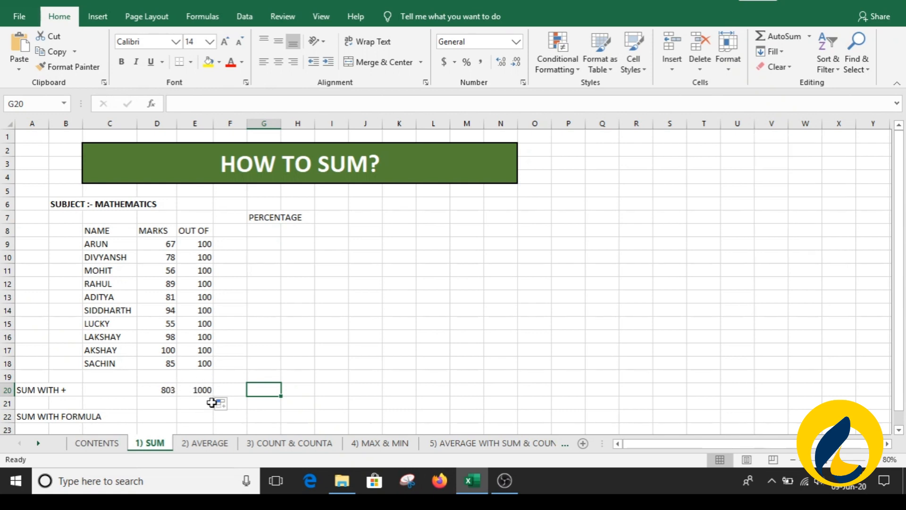
pyautogui.click(283, 352)
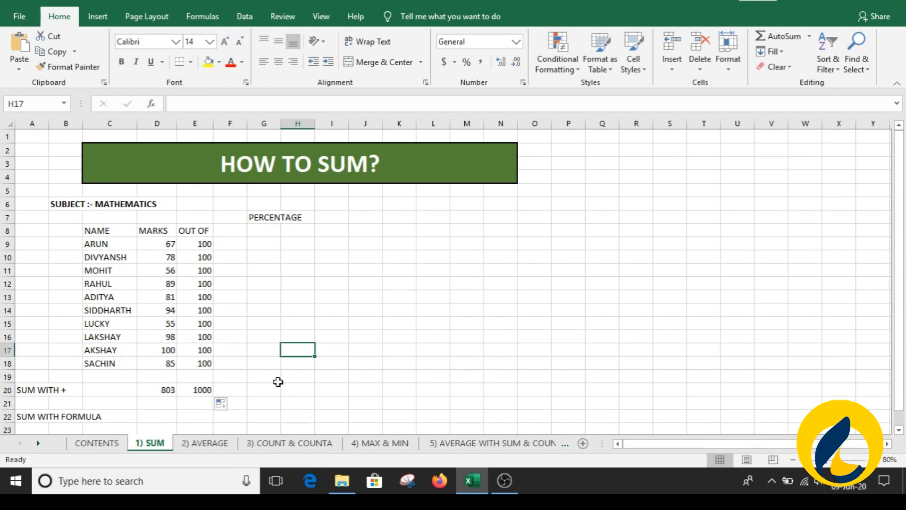
# - Total the marks in cell D22 with the formula =SUM(D9:D18)
pyautogui.click(160, 417)
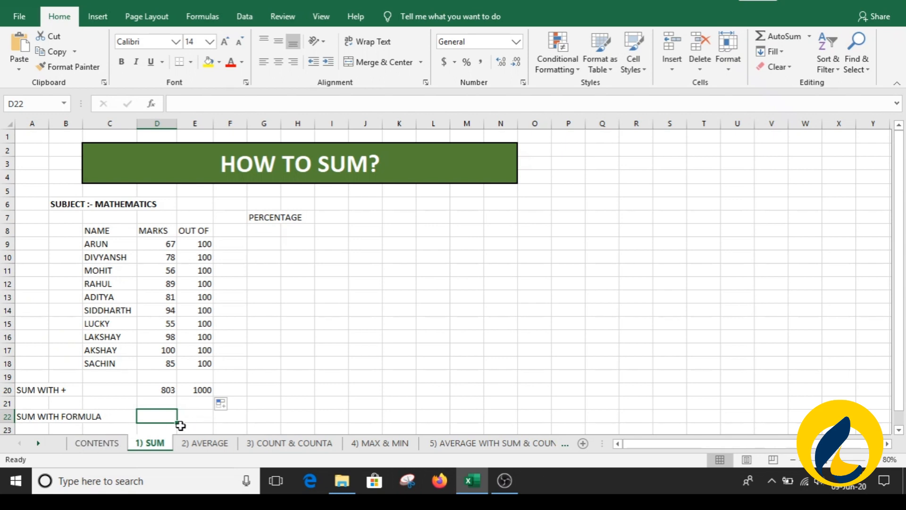
pyautogui.write('=sum')
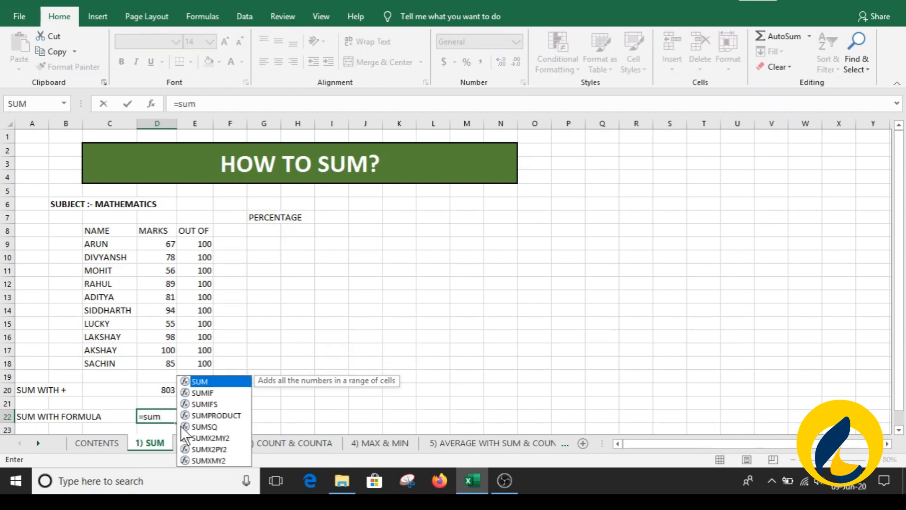
pyautogui.press('Tab')
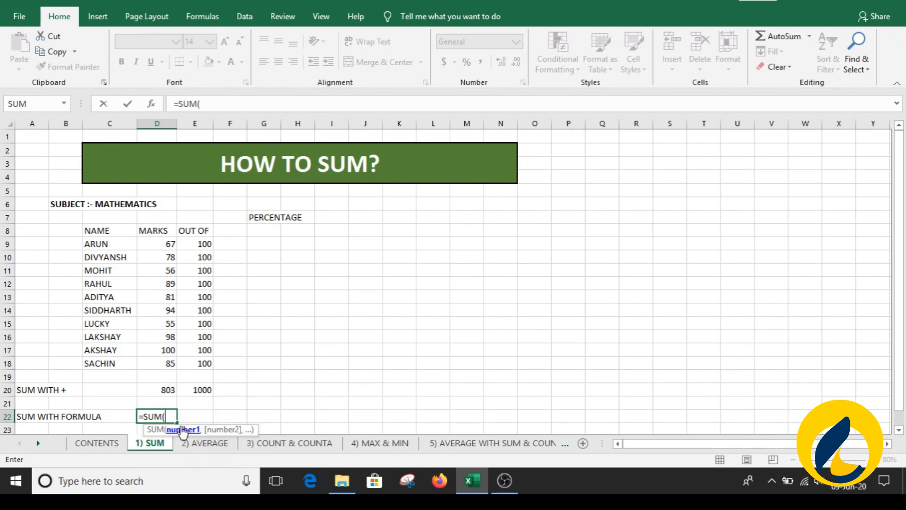
pyautogui.click(153, 243)
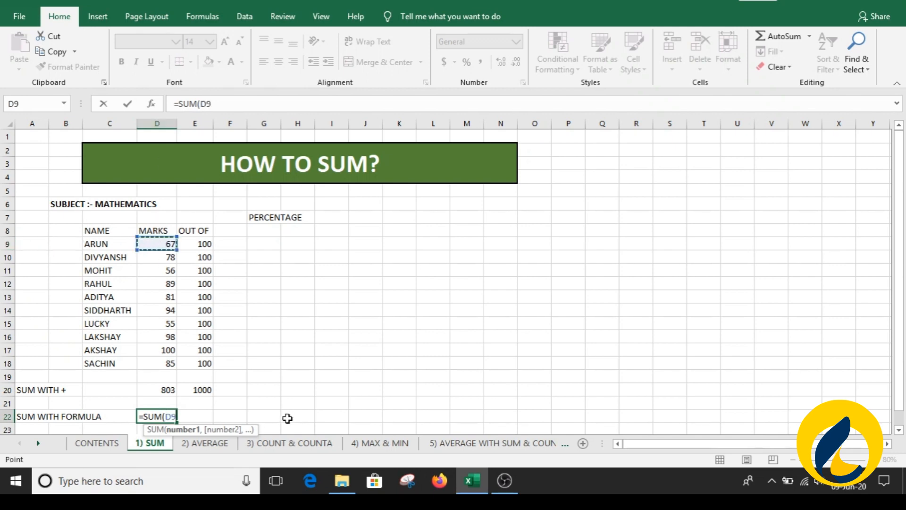
pyautogui.moveTo(168, 249); pyautogui.dragTo(165, 366)
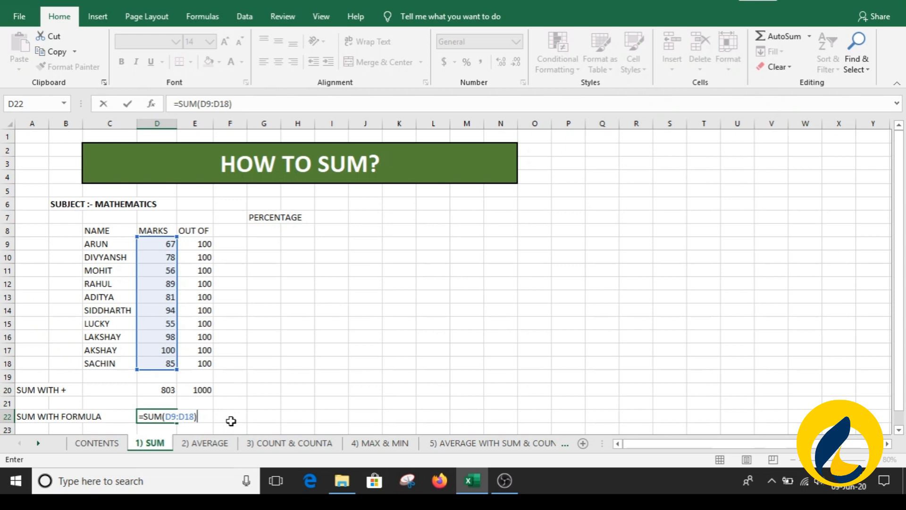
pyautogui.press('Return')
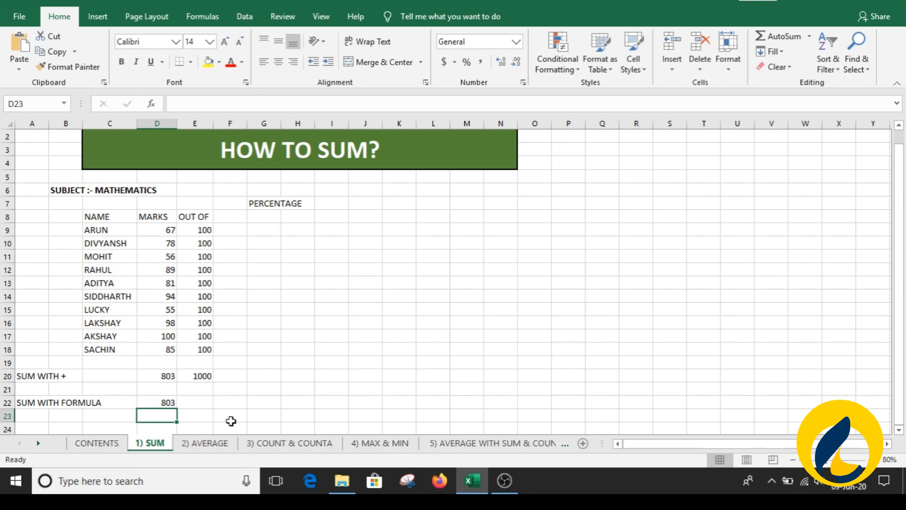
# - Fill the SUM formula from D22 across to E22 to total the OUT OF column
pyautogui.click(158, 404)
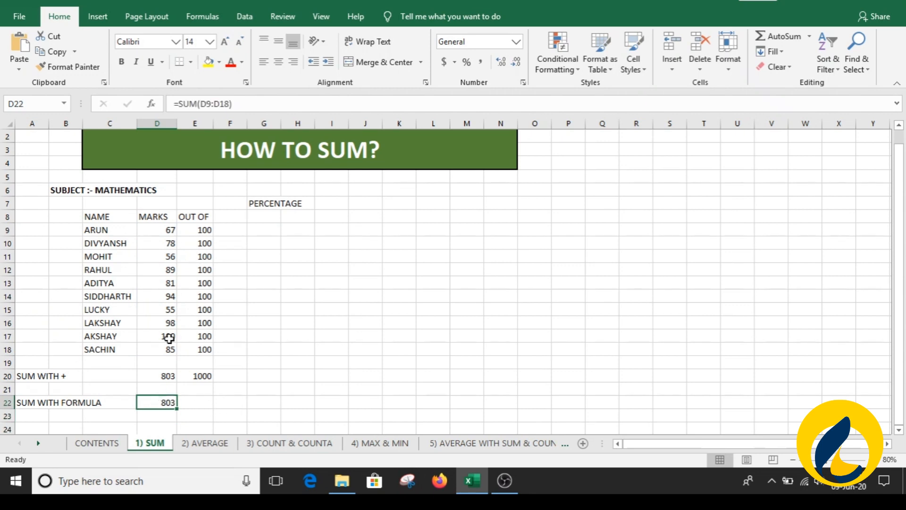
pyautogui.moveTo(178, 410); pyautogui.dragTo(212, 410)
pyautogui.click(284, 395)
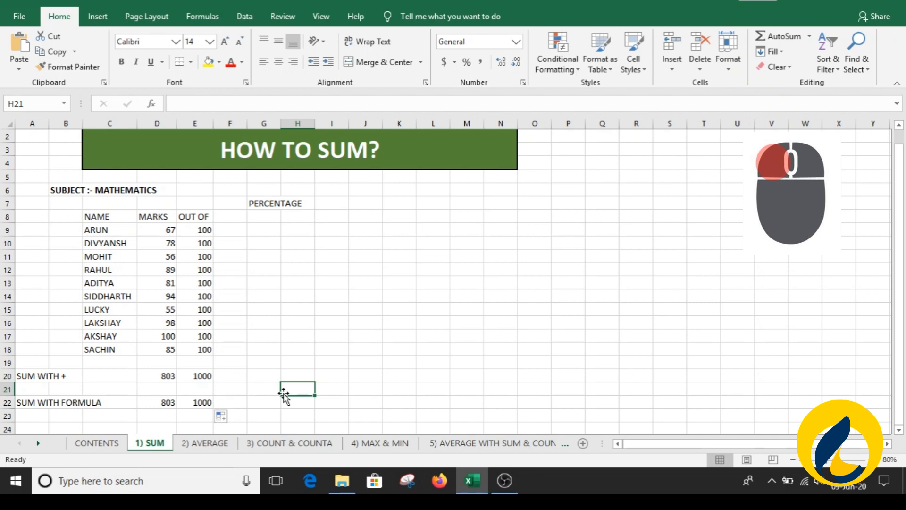
# - Calculate the first student's percentage in cell G9 with the formula =D9/E9
pyautogui.click(263, 229)
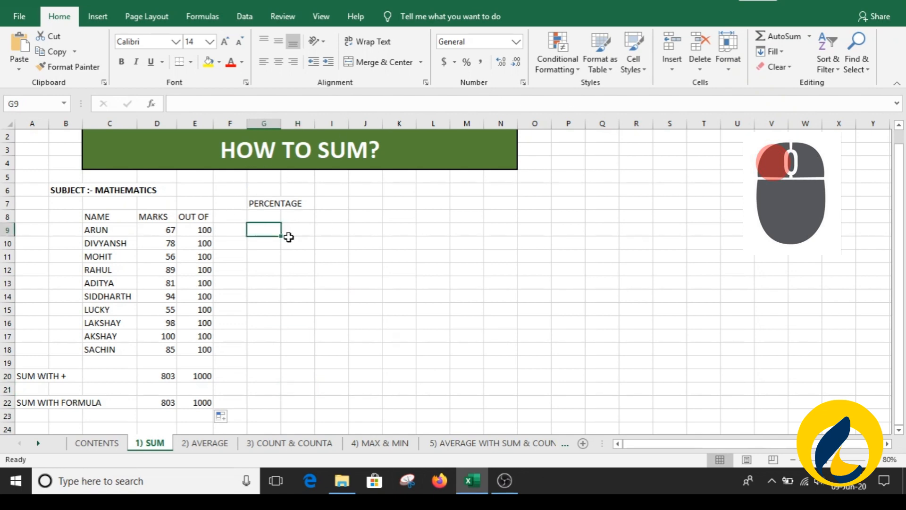
pyautogui.write('=')
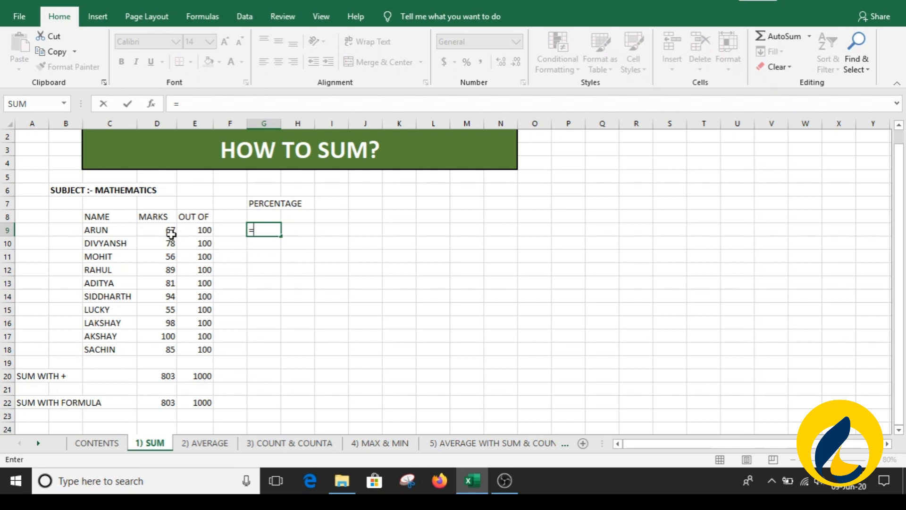
pyautogui.click(158, 230)
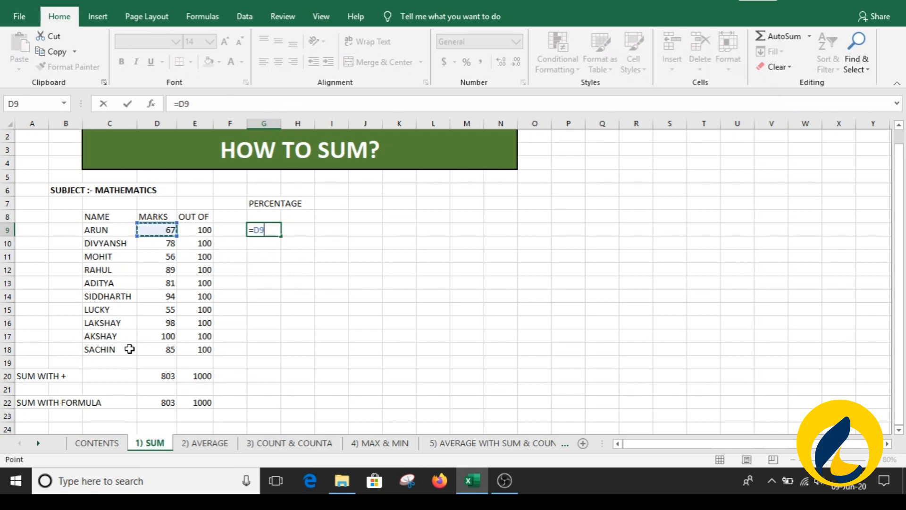
pyautogui.write('/')
pyautogui.click(195, 230)
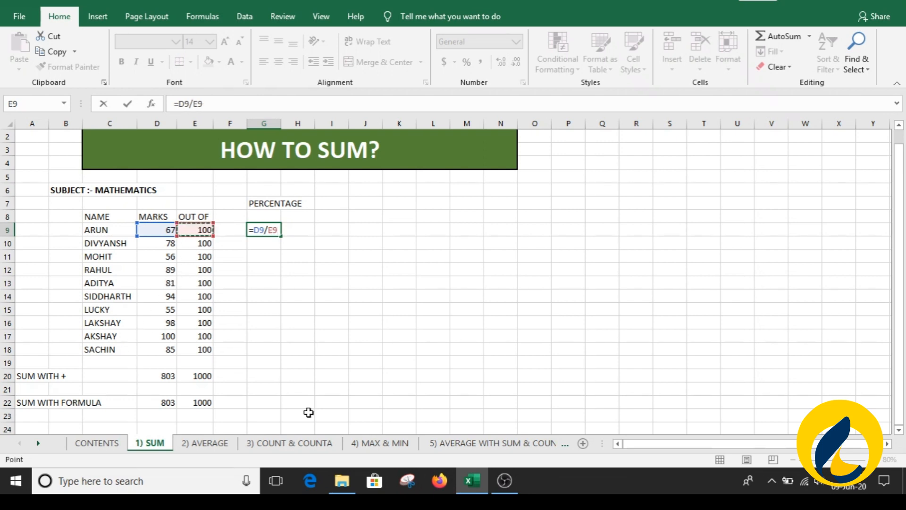
pyautogui.press('Return')
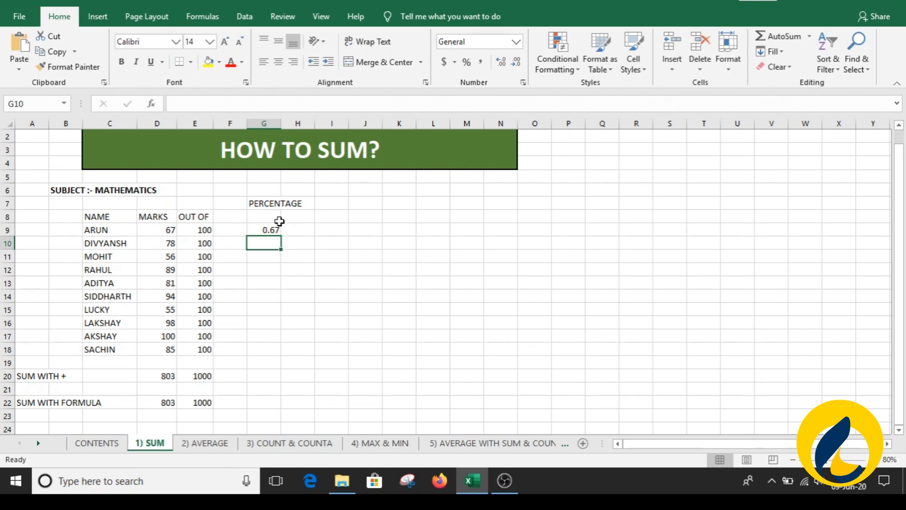
# - Format G9 with Percent Style and fill its formula down to G18 for the remaining students
pyautogui.click(260, 229)
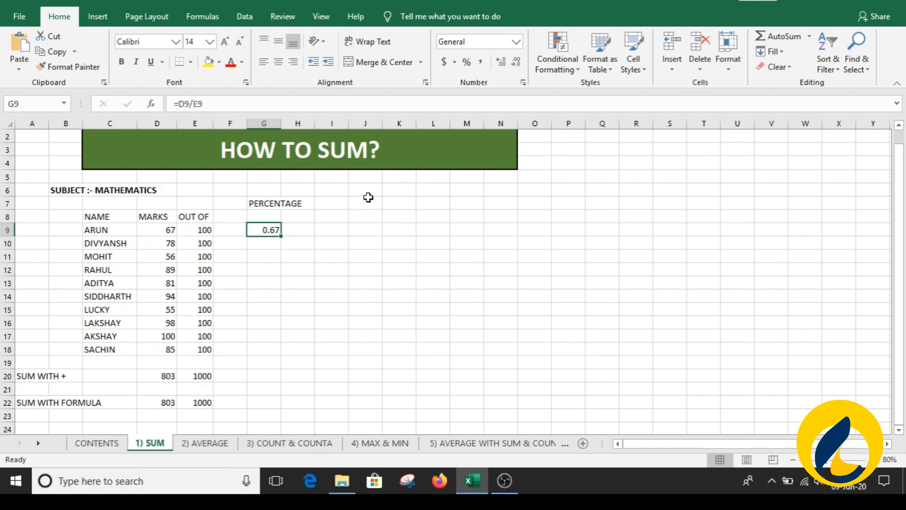
pyautogui.click(466, 67)
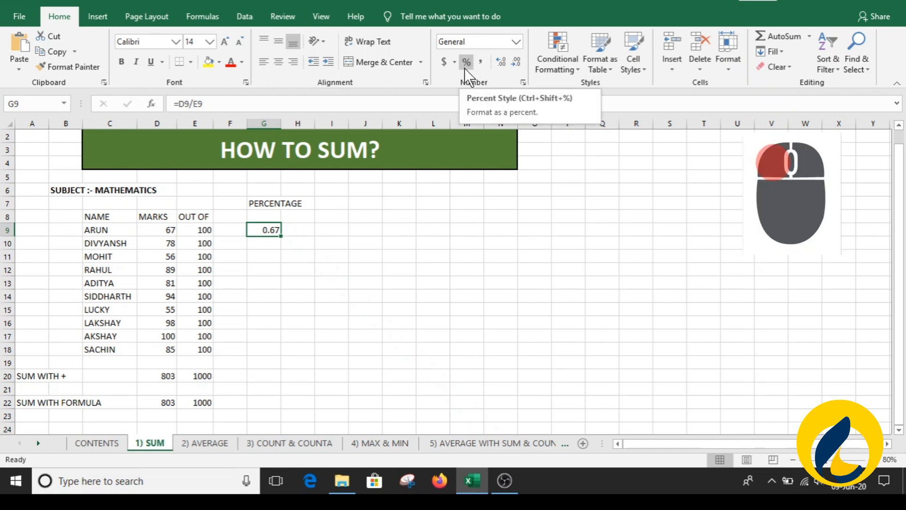
pyautogui.click(466, 65)
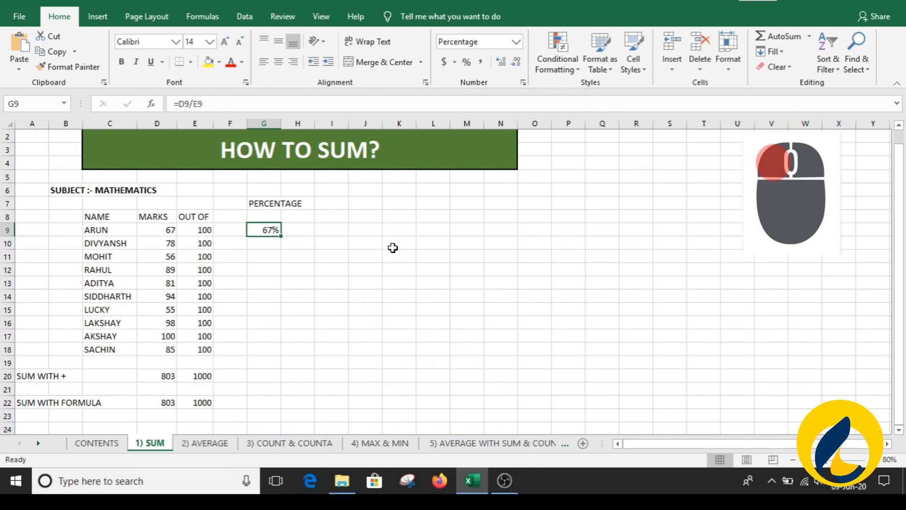
pyautogui.moveTo(283, 237); pyautogui.dragTo(267, 353)
pyautogui.click(352, 334)
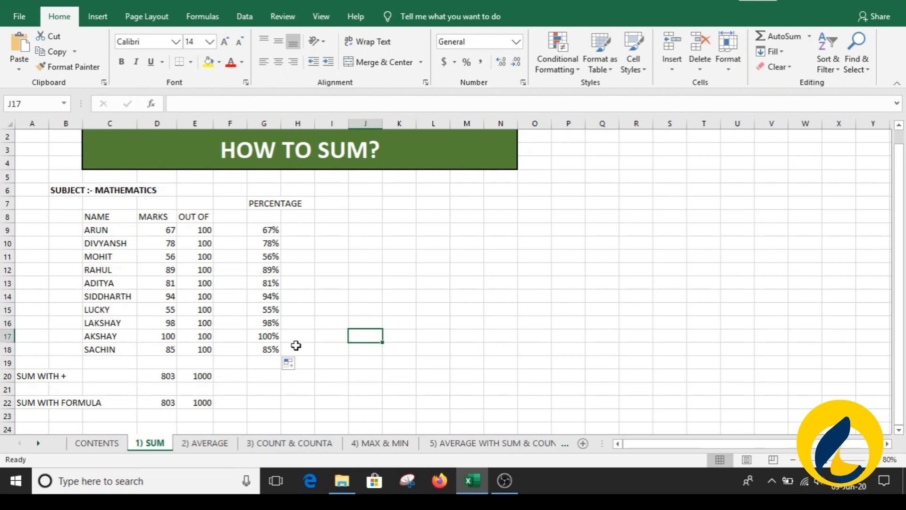
# - Copy the percentage formula from G18 and paste it into G20 for the SUM WITH + row
pyautogui.click(271, 348)
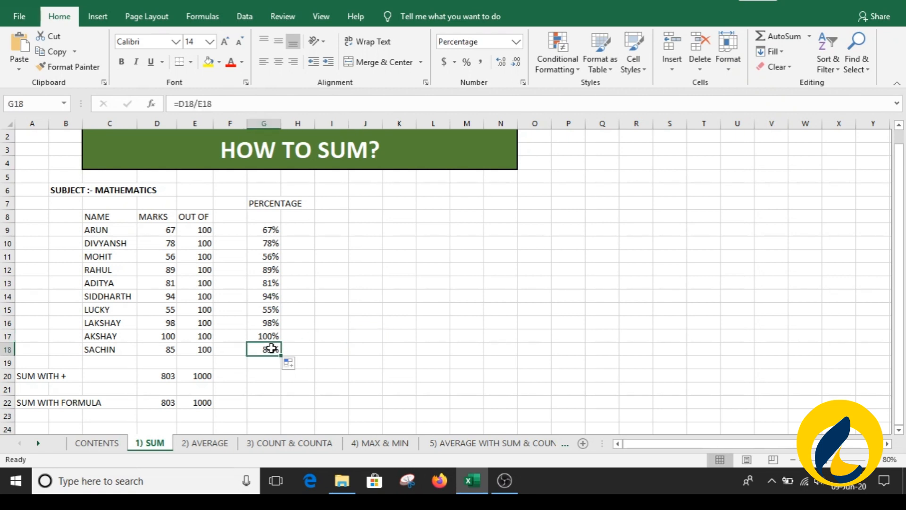
pyautogui.rightClick(271, 348)
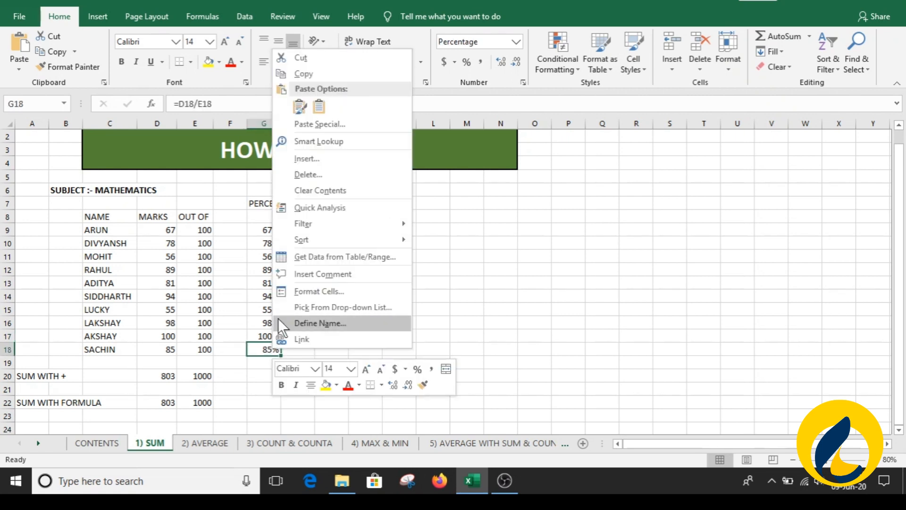
pyautogui.click(301, 75)
pyautogui.click(256, 378)
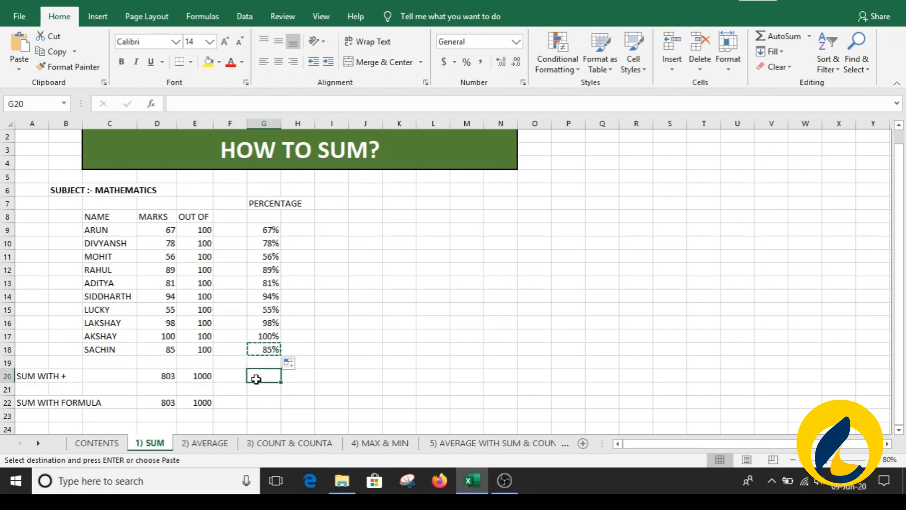
pyautogui.rightClick(256, 378)
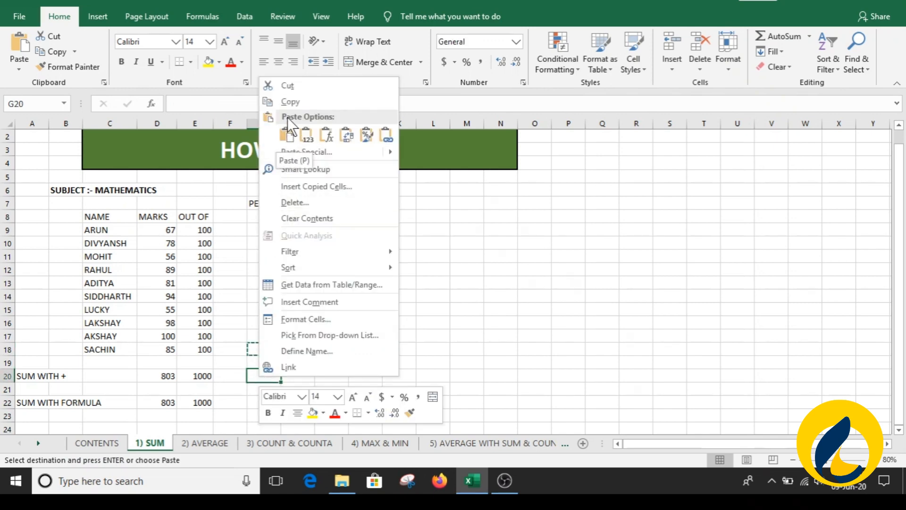
pyautogui.click(291, 142)
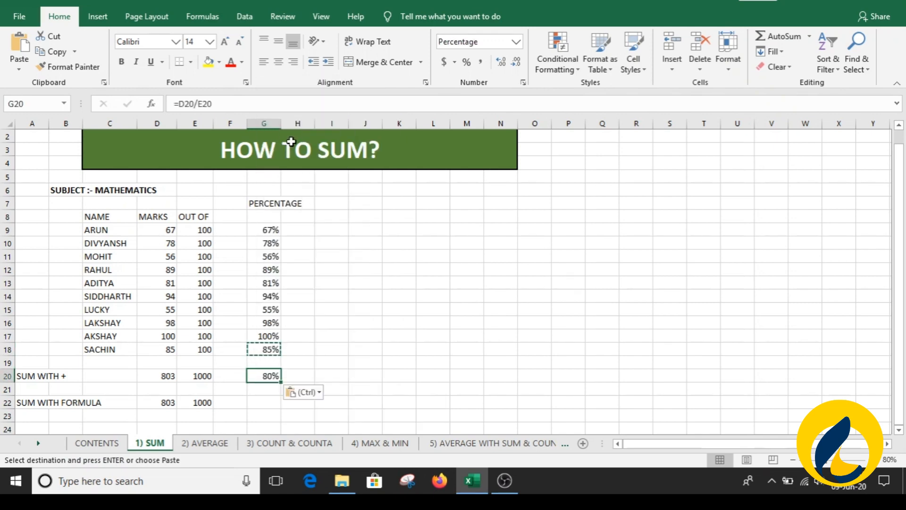
pyautogui.click(341, 347)
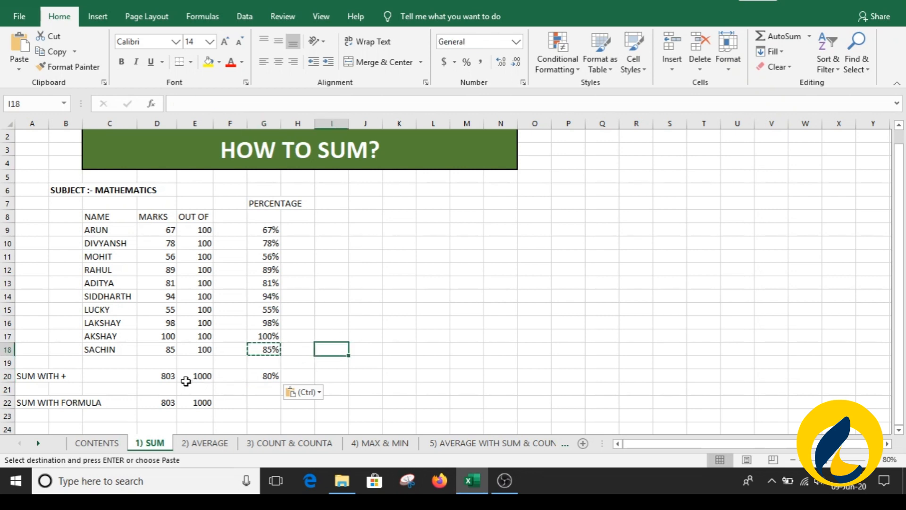
# - Paste the copied percentage formula into G22 for the SUM WITH FORMULA row and check the pasted formula
pyautogui.click(261, 405)
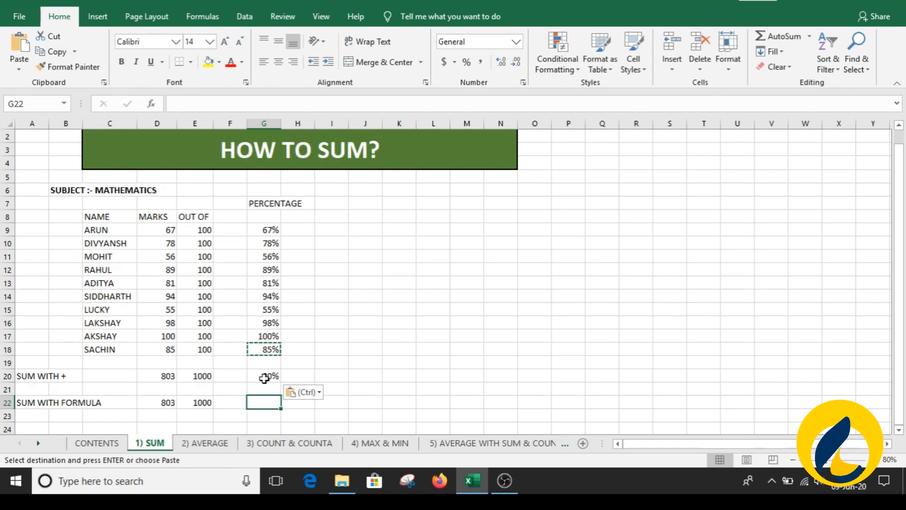
pyautogui.rightClick(261, 400)
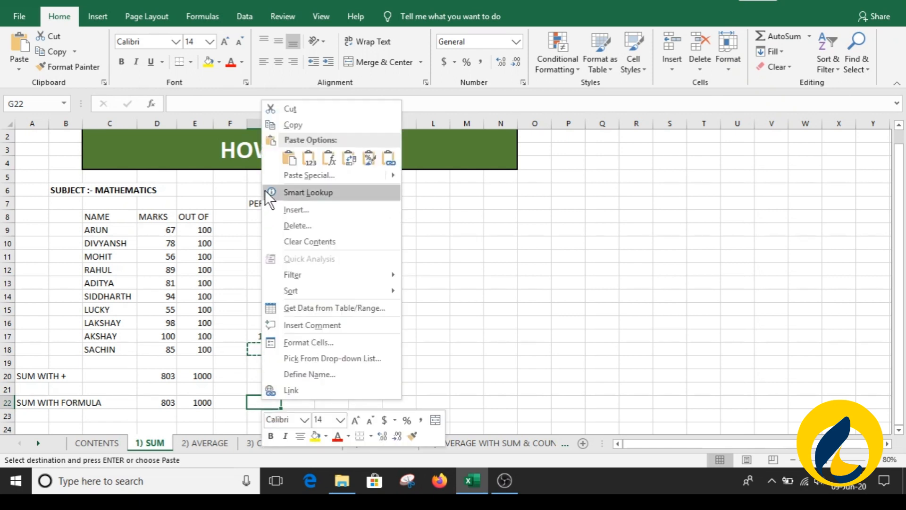
pyautogui.click(286, 157)
pyautogui.click(361, 321)
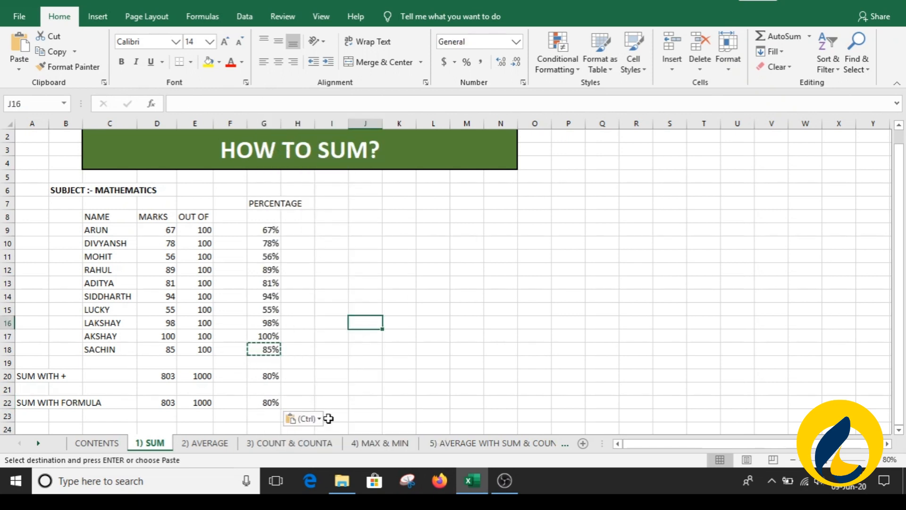
pyautogui.click(256, 404)
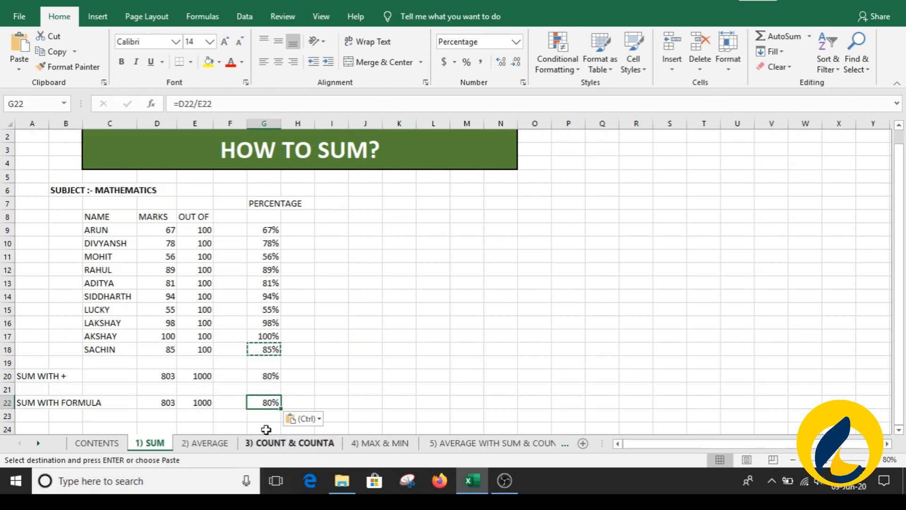
pyautogui.click(308, 364)
pyautogui.click(386, 353)
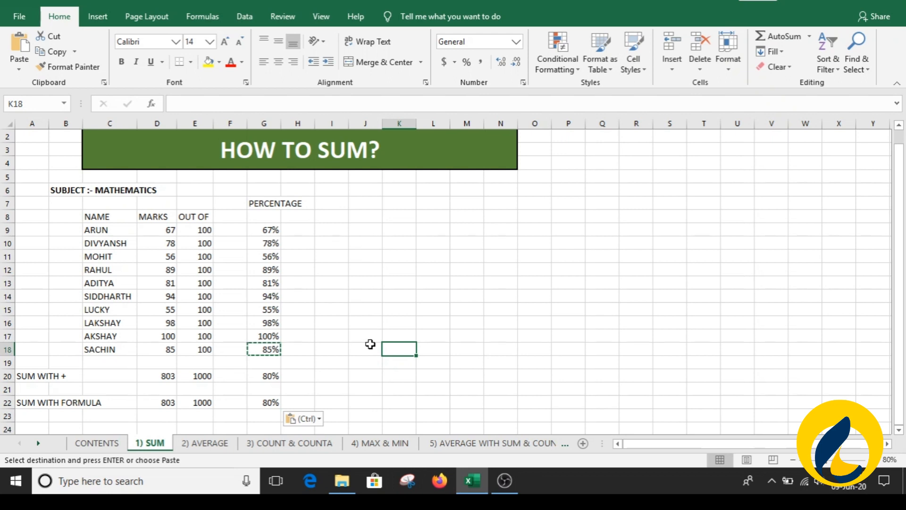
pyautogui.click(363, 286)
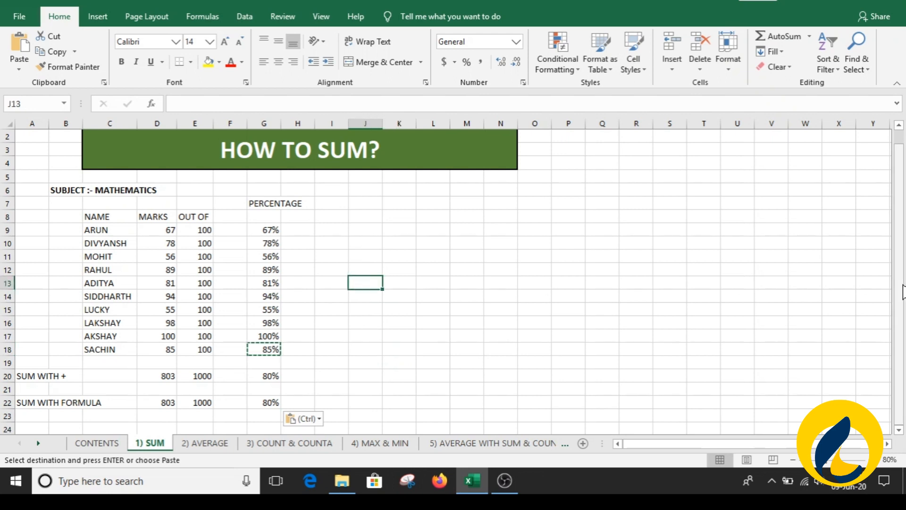
pyautogui.moveTo(897, 283); pyautogui.dragTo(897, 266)
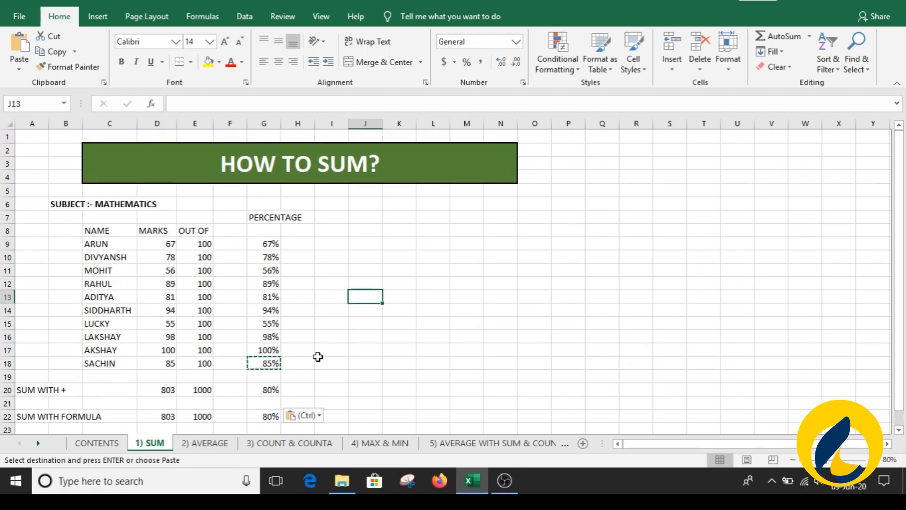
# - Open the 2) AVERAGE sheet and reduce its zoom to 90%
pyautogui.click(211, 443)
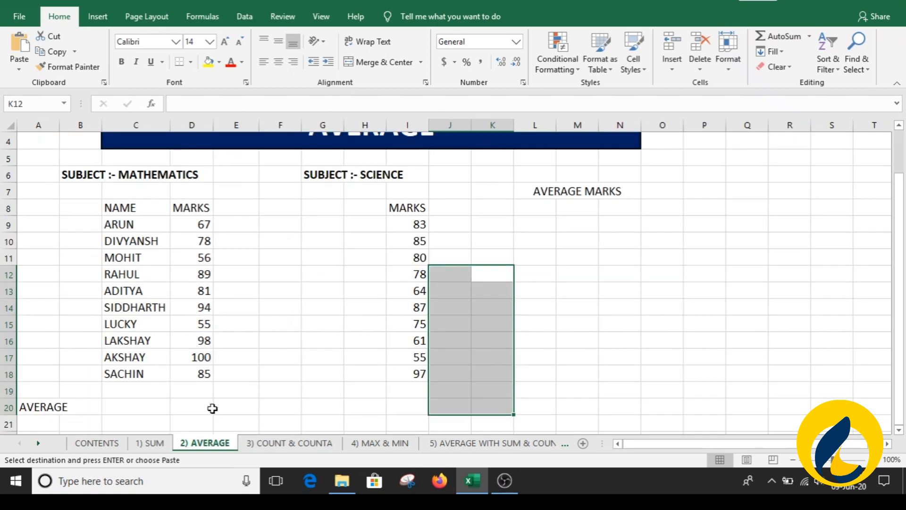
pyautogui.click(793, 459)
pyautogui.click(505, 283)
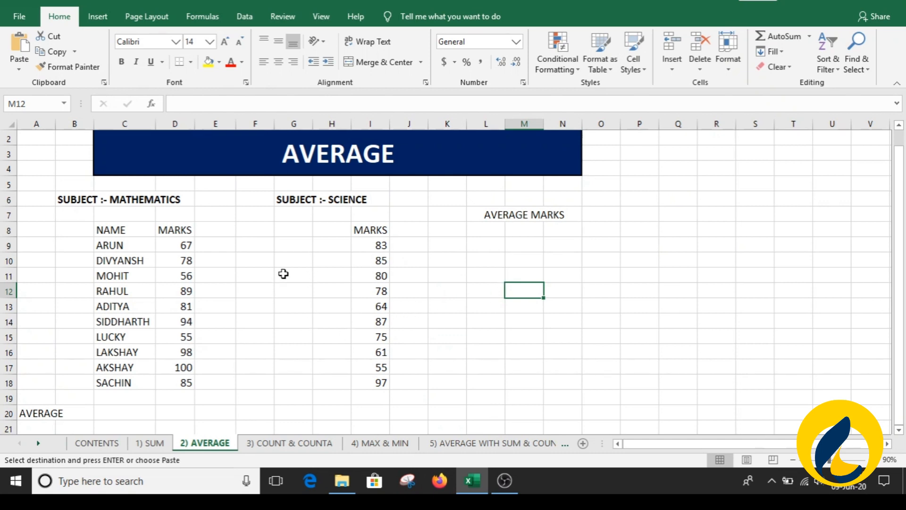
# - Extend the AVERAGE sheet's banner title to read AVERAGE/MEAN
pyautogui.doubleClick(407, 155)
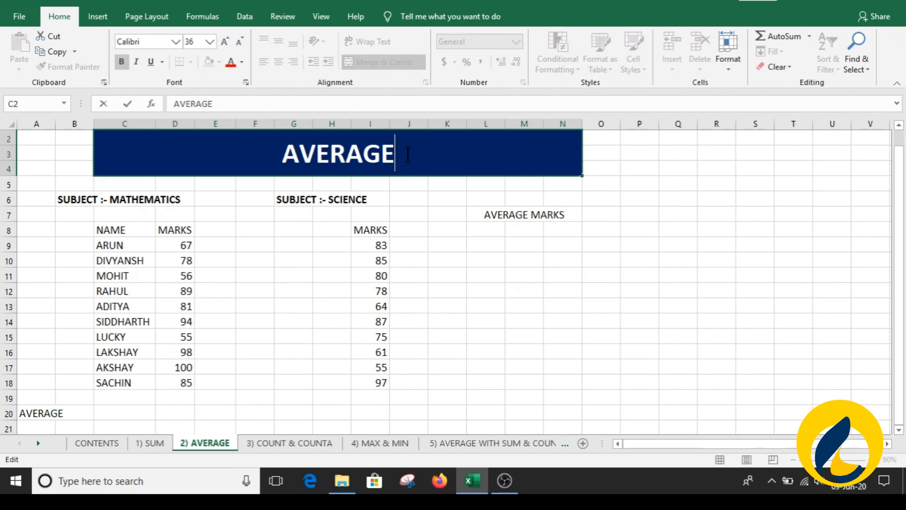
pyautogui.write('/MEAN')
pyautogui.press('Return')
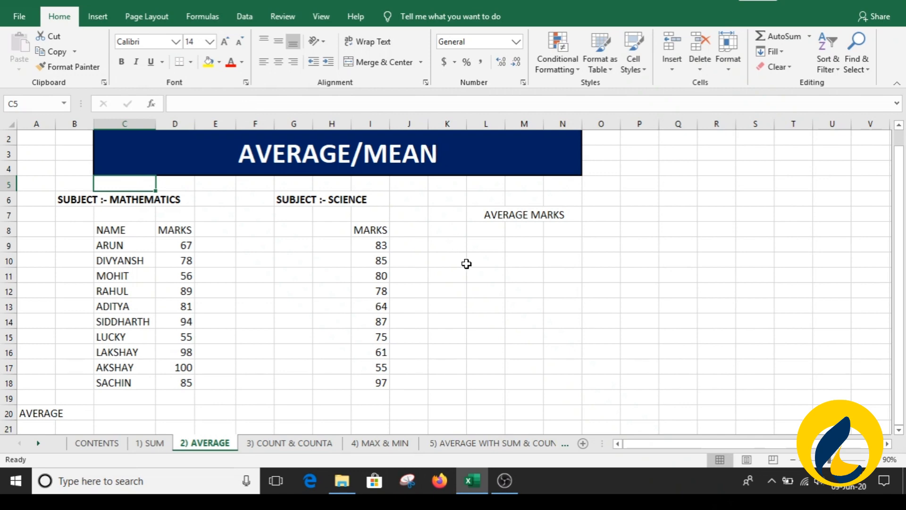
pyautogui.click(427, 307)
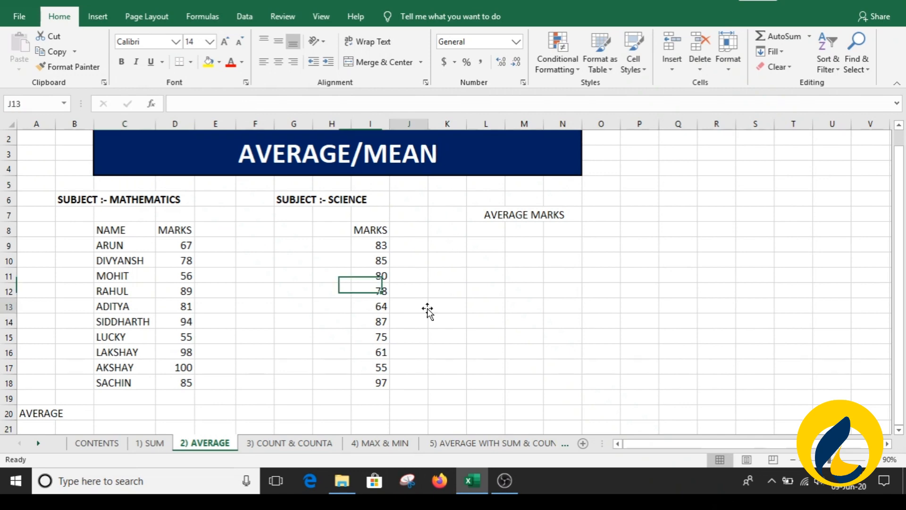
# - Calculate the average Mathematics mark in D20 with =AVERAGE(D9:D18) and check the entered formula
pyautogui.click(53, 414)
pyautogui.click(170, 413)
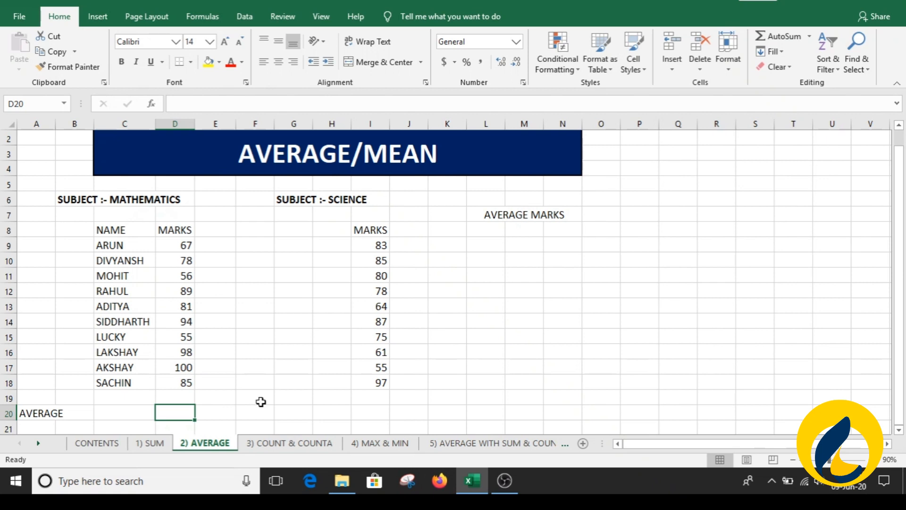
pyautogui.write('=')
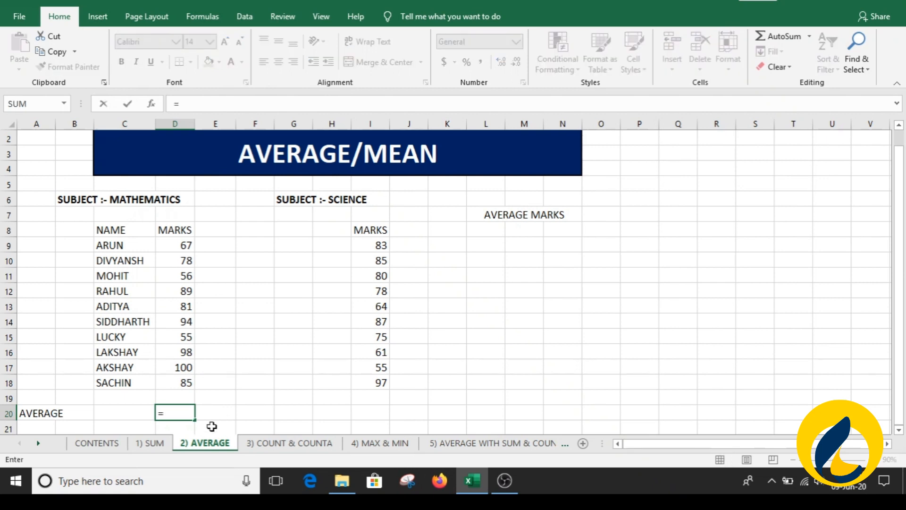
pyautogui.write('AVER')
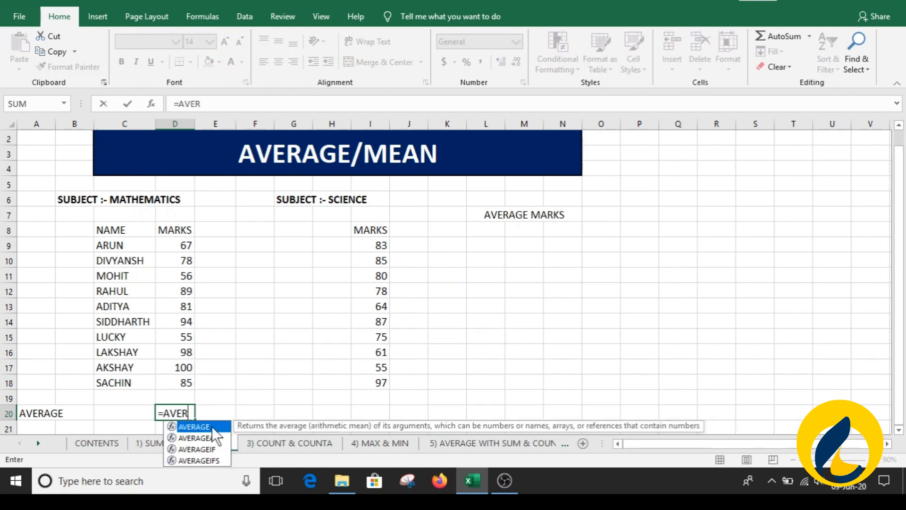
pyautogui.doubleClick(213, 428)
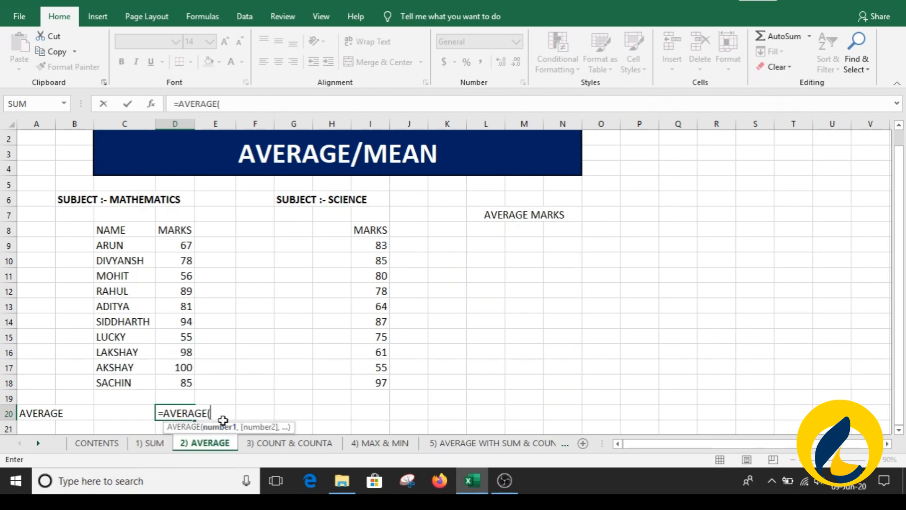
pyautogui.click(172, 246)
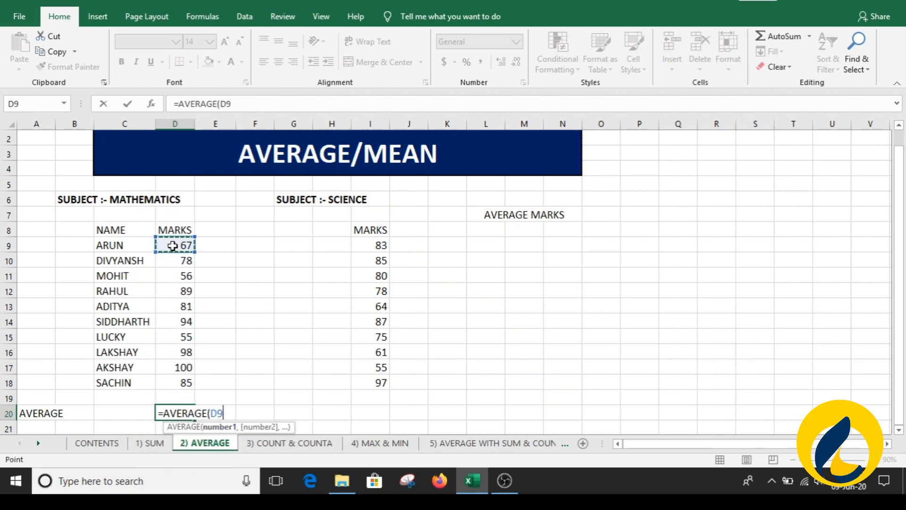
pyautogui.moveTo(193, 249); pyautogui.dragTo(189, 390)
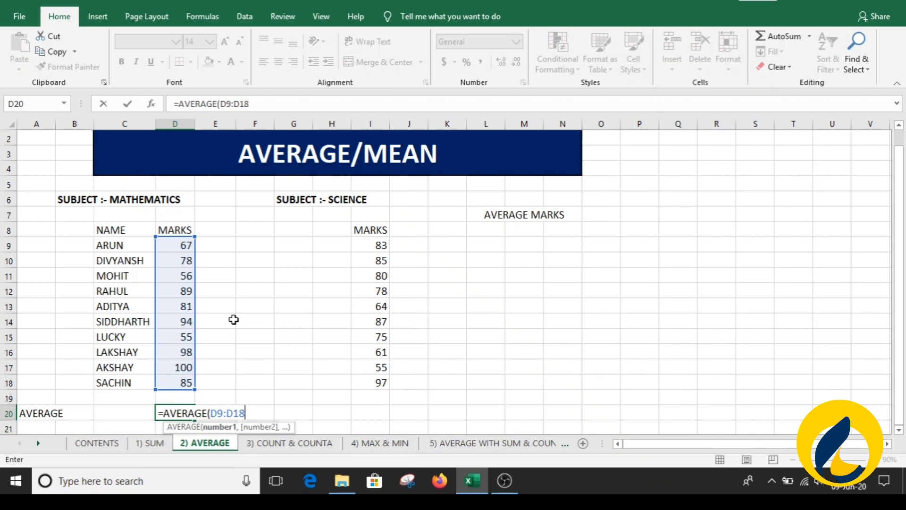
pyautogui.write(')')
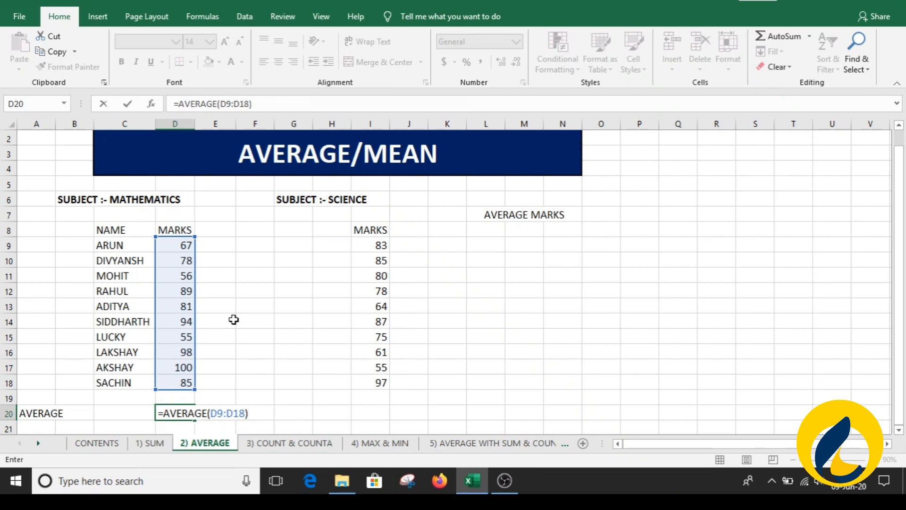
pyautogui.press('Return')
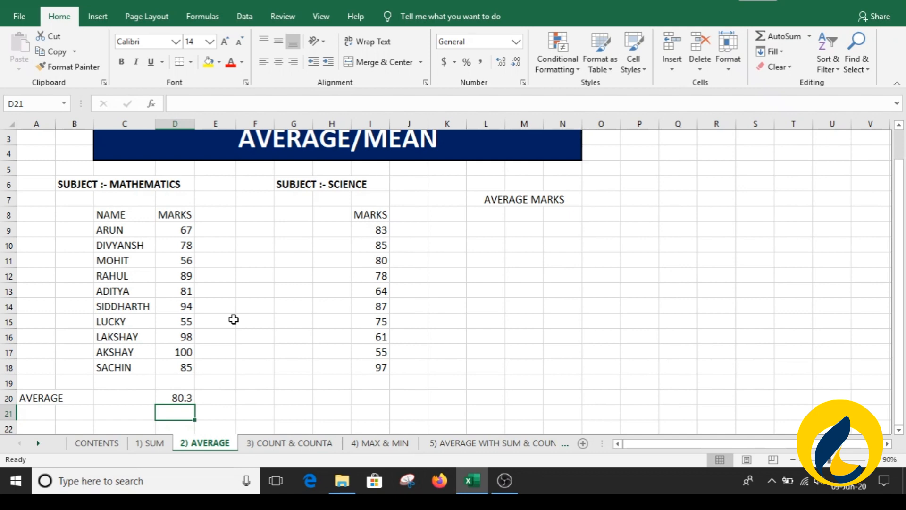
pyautogui.click(188, 396)
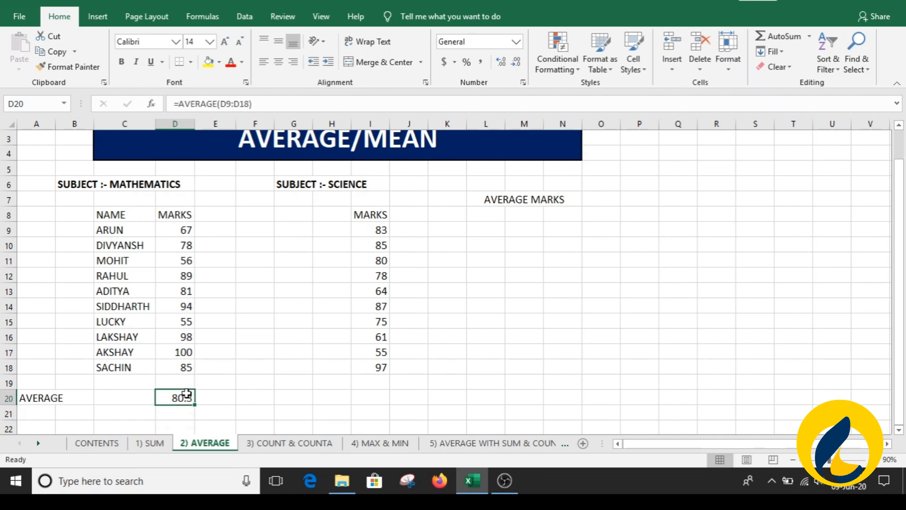
# - Calculate the average Science mark in I20 with =AVERAGE(I9:I18)
pyautogui.click(380, 397)
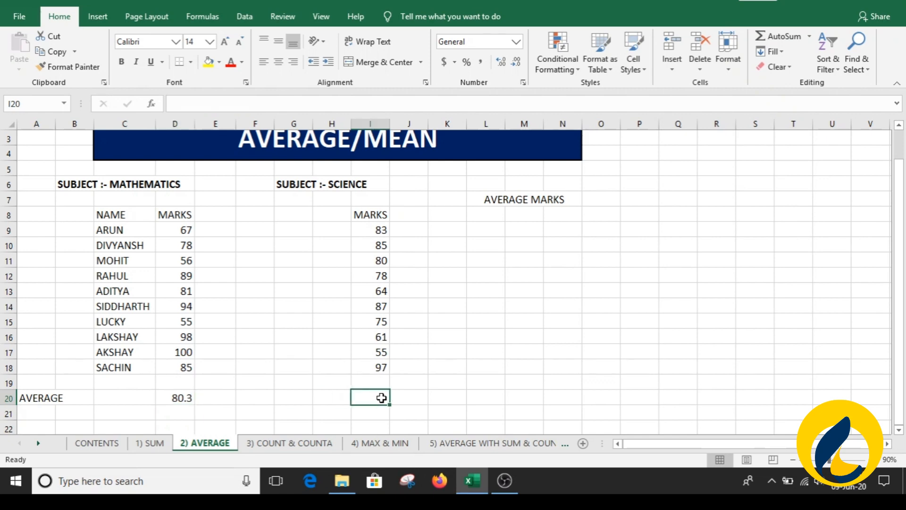
pyautogui.write('=')
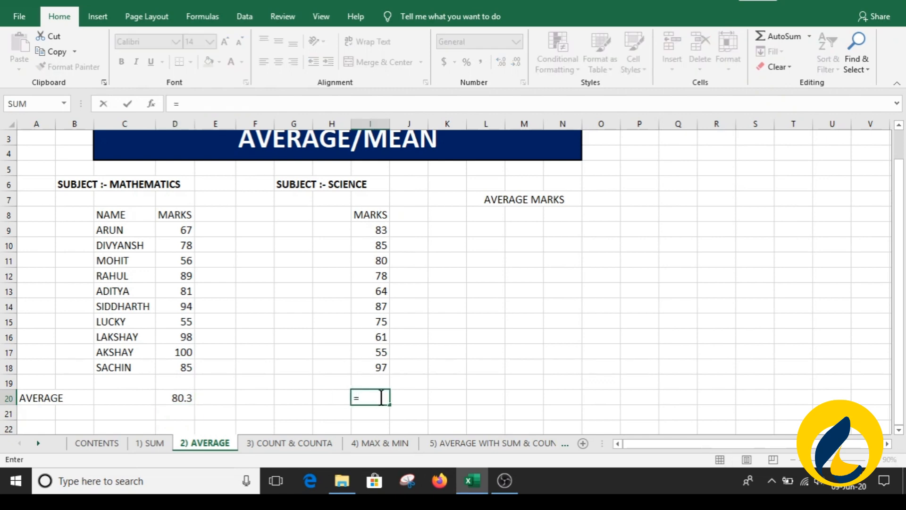
pyautogui.write('AVER')
pyautogui.press('Tab')
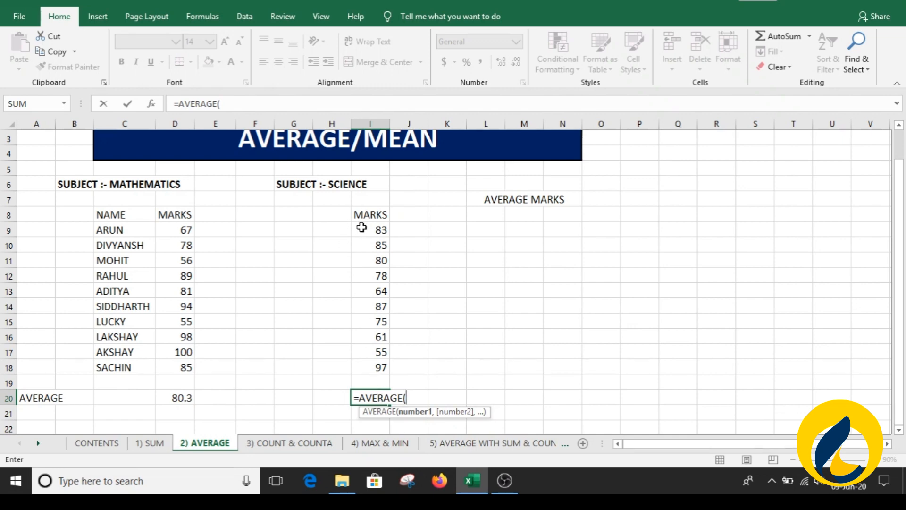
pyautogui.moveTo(361, 228); pyautogui.dragTo(376, 370)
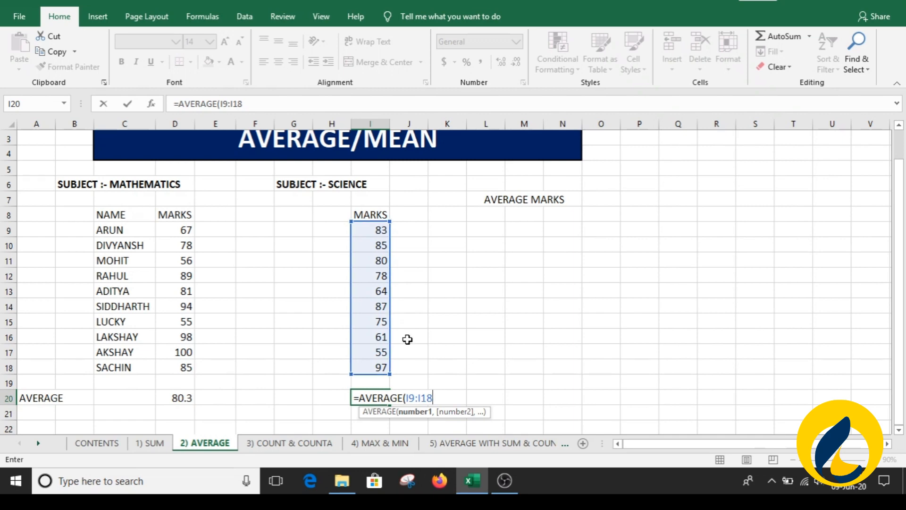
pyautogui.write(')')
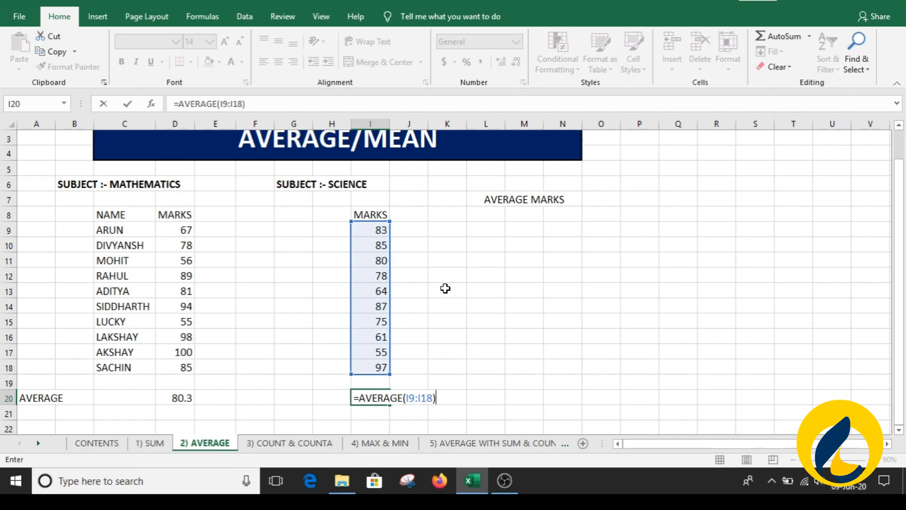
pyautogui.press('Return')
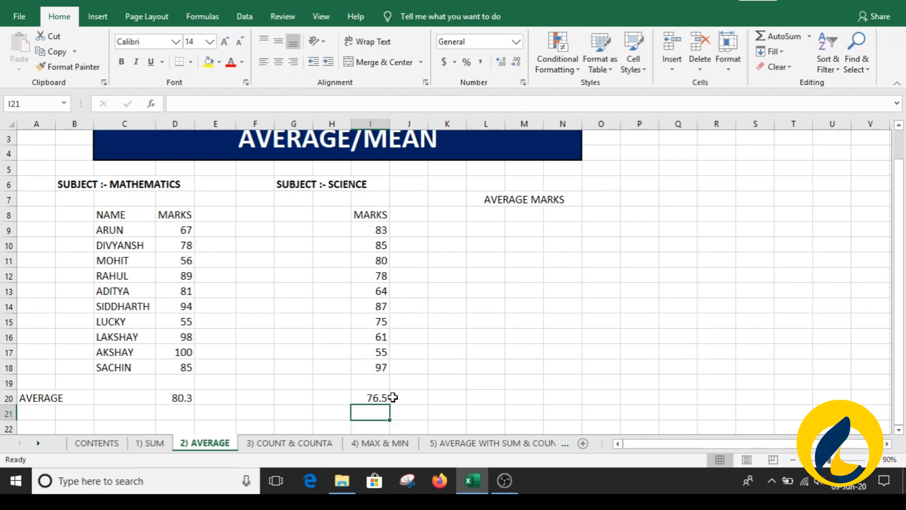
# - Label the subject averages by entering TOTAL AVERAGE MARKS in L20
pyautogui.click(489, 398)
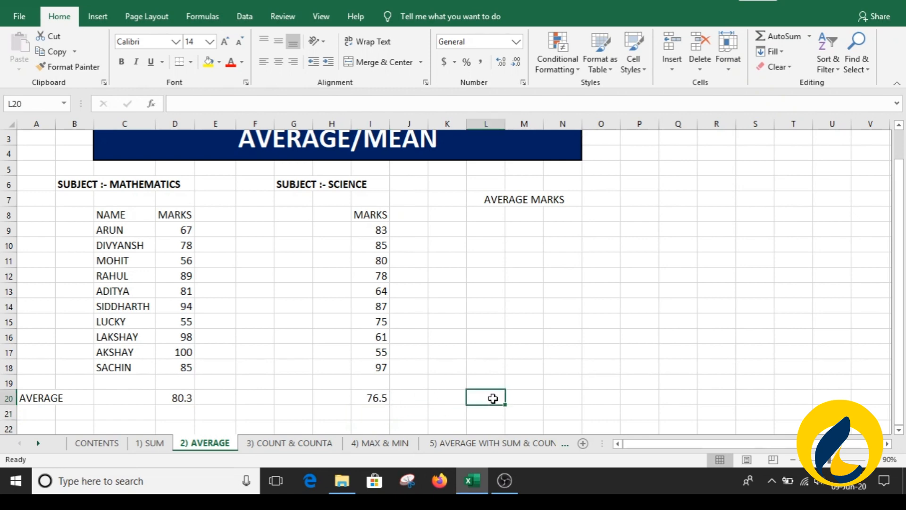
pyautogui.write('TOT')
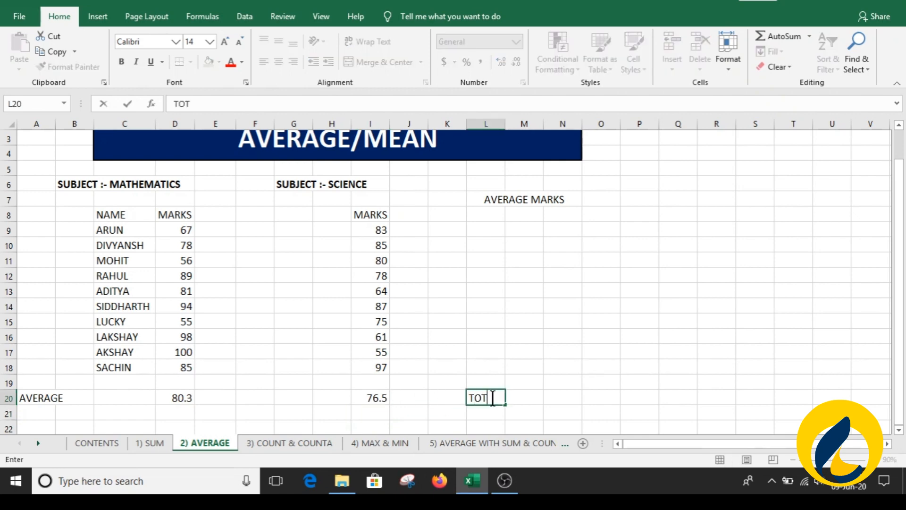
pyautogui.write('AL AVERAGE')
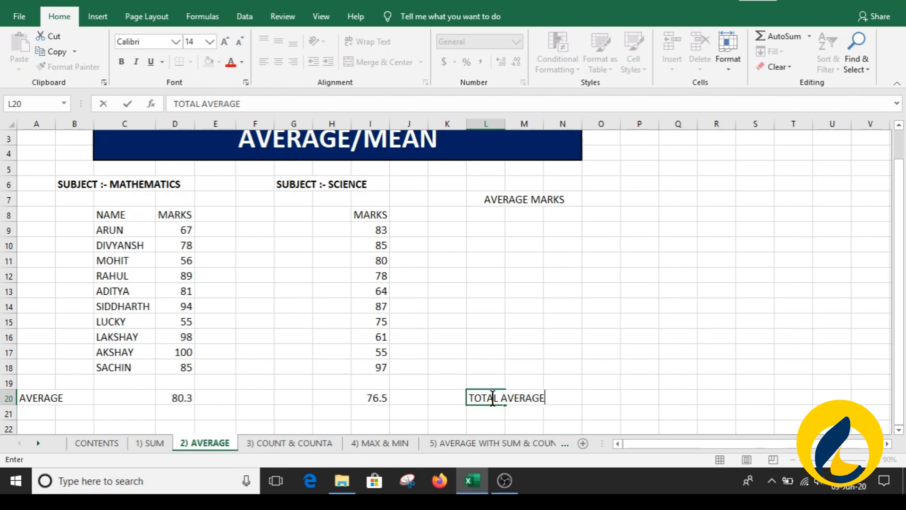
pyautogui.write(' MARKS')
pyautogui.press('Return')
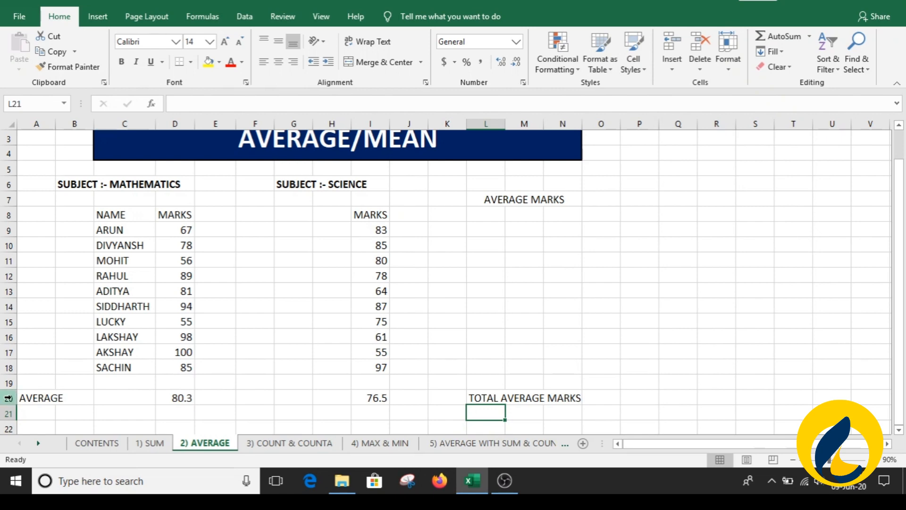
# - Highlight the average row from D20 to N20 with a yellow fill
pyautogui.moveTo(177, 398); pyautogui.dragTo(577, 399)
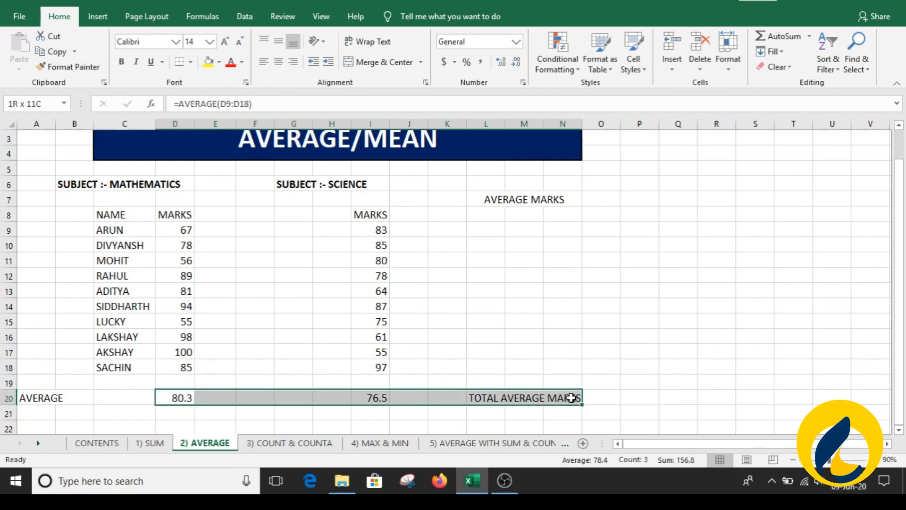
pyautogui.click(209, 66)
pyautogui.click(286, 322)
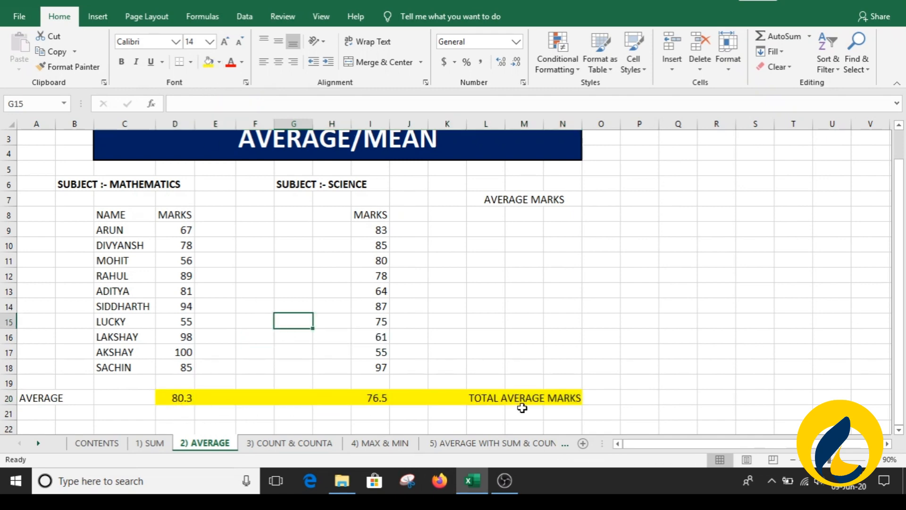
# - Average the first student's Mathematics and Science marks in M9 with =AVERAGE(D9,I9)
pyautogui.click(491, 424)
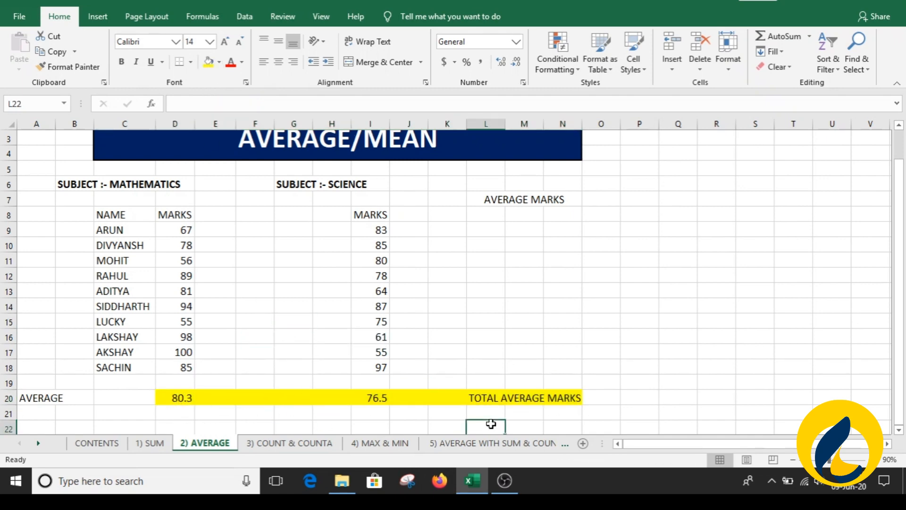
pyautogui.click(513, 239)
pyautogui.click(524, 228)
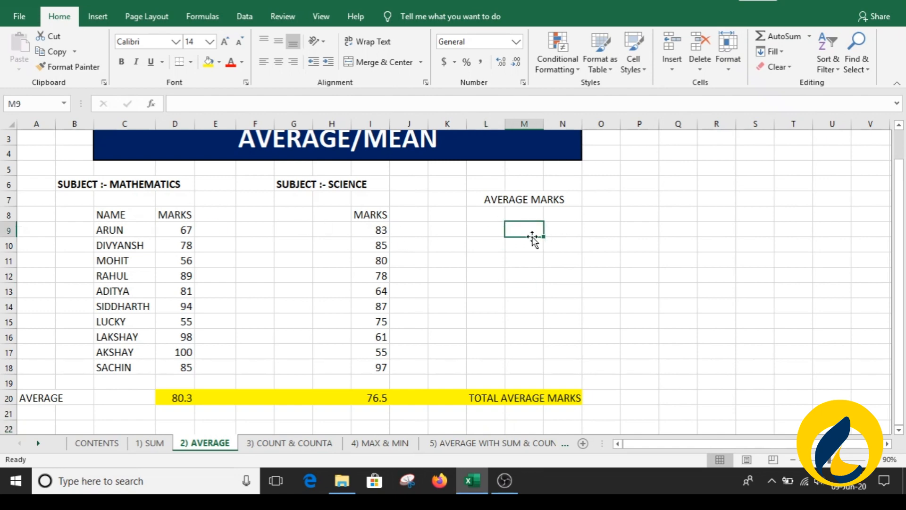
pyautogui.write('=AV')
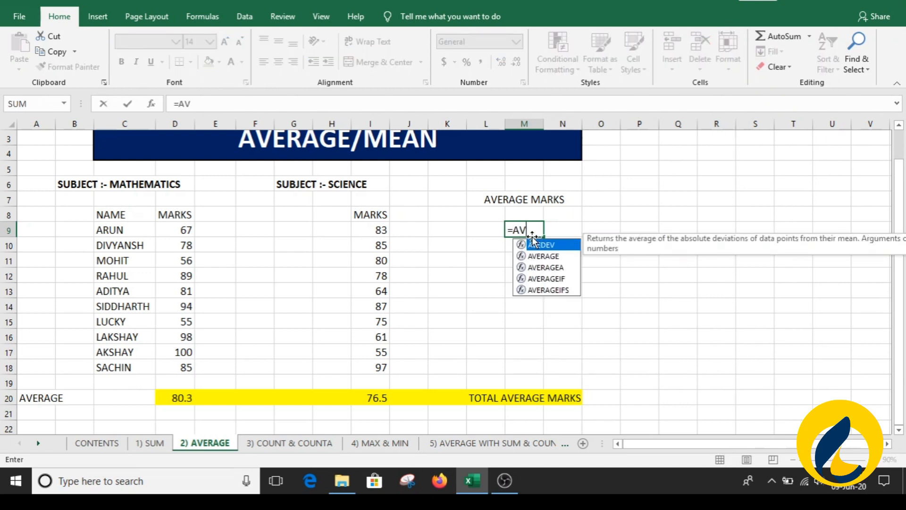
pyautogui.click(538, 257)
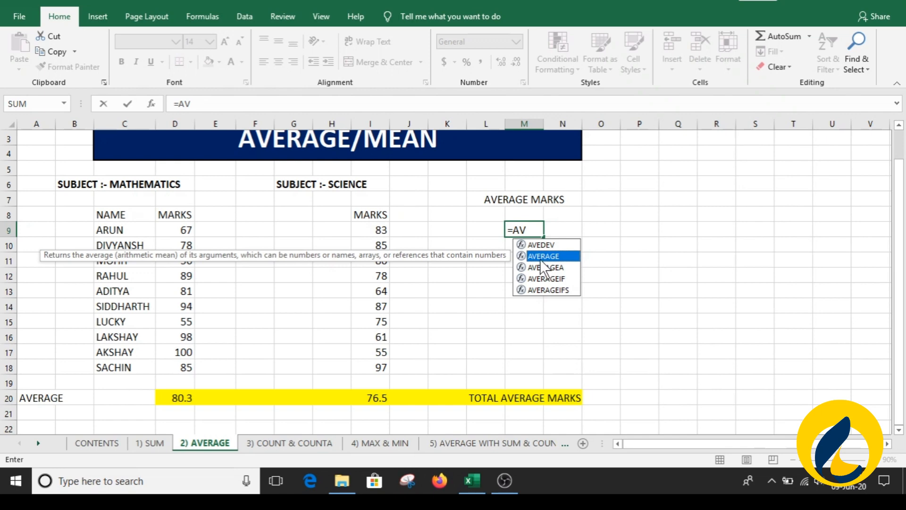
pyautogui.doubleClick(541, 257)
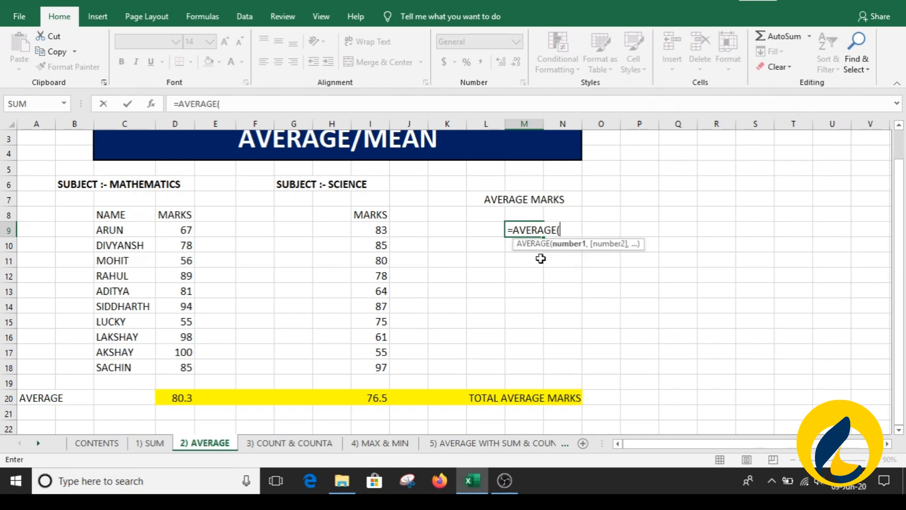
pyautogui.click(189, 229)
pyautogui.write(',')
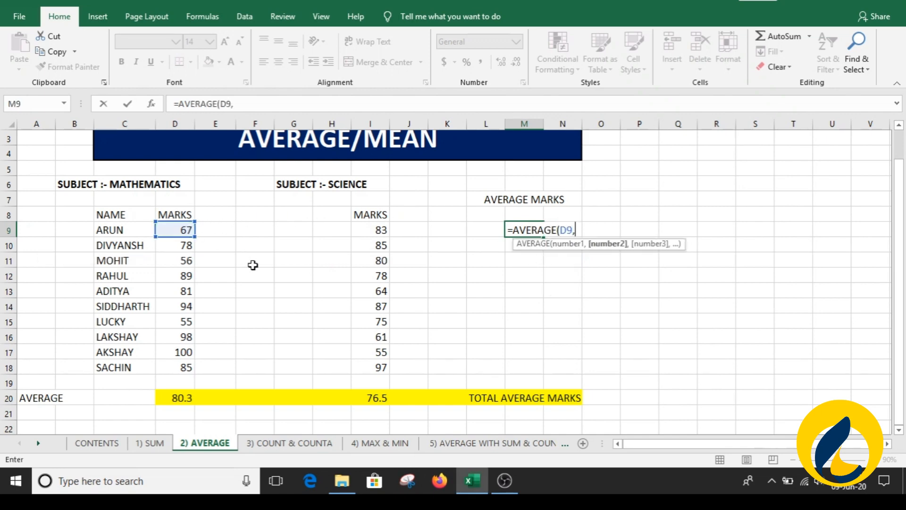
pyautogui.click(380, 232)
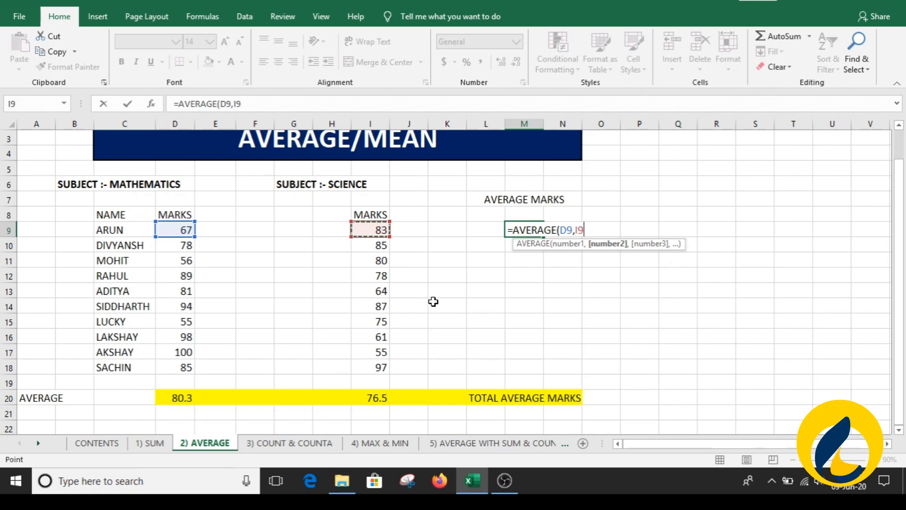
pyautogui.write(')')
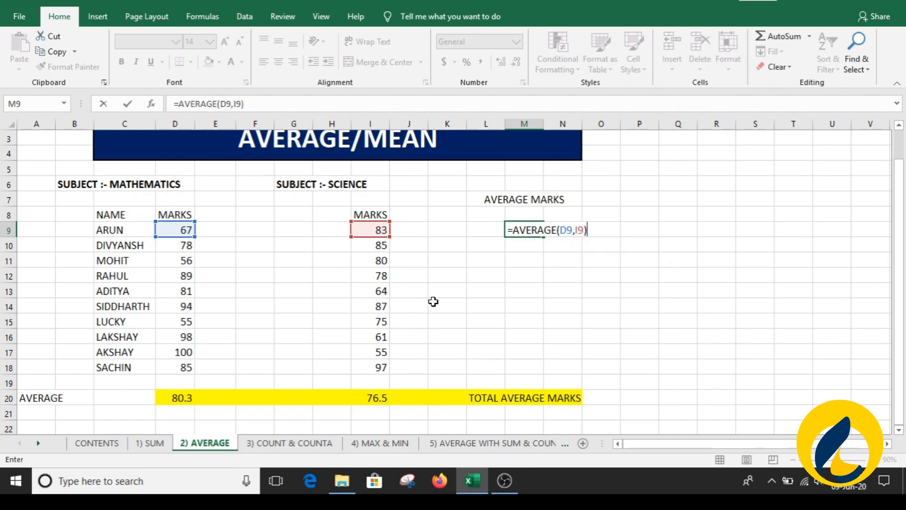
pyautogui.press('Return')
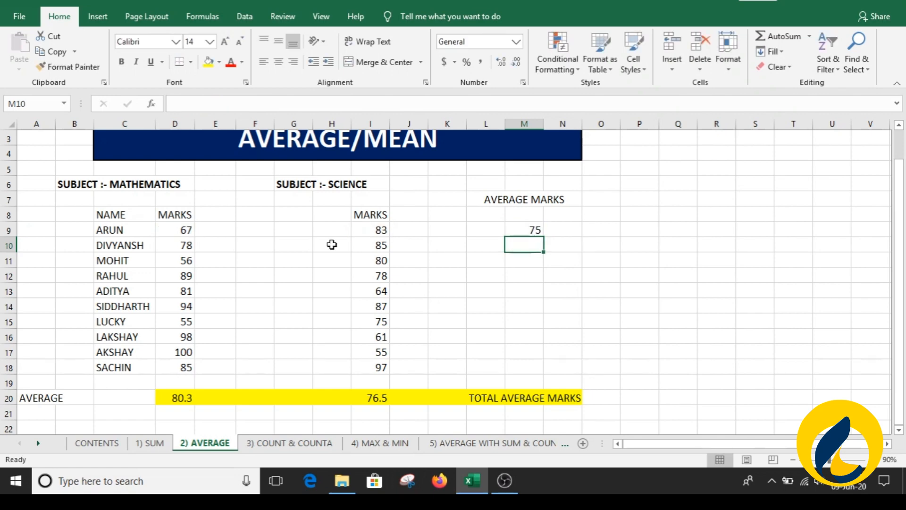
# - Fill the average formula from M9 down to M18 for the remaining students
pyautogui.click(534, 232)
pyautogui.moveTo(544, 237); pyautogui.dragTo(524, 371)
pyautogui.click(634, 265)
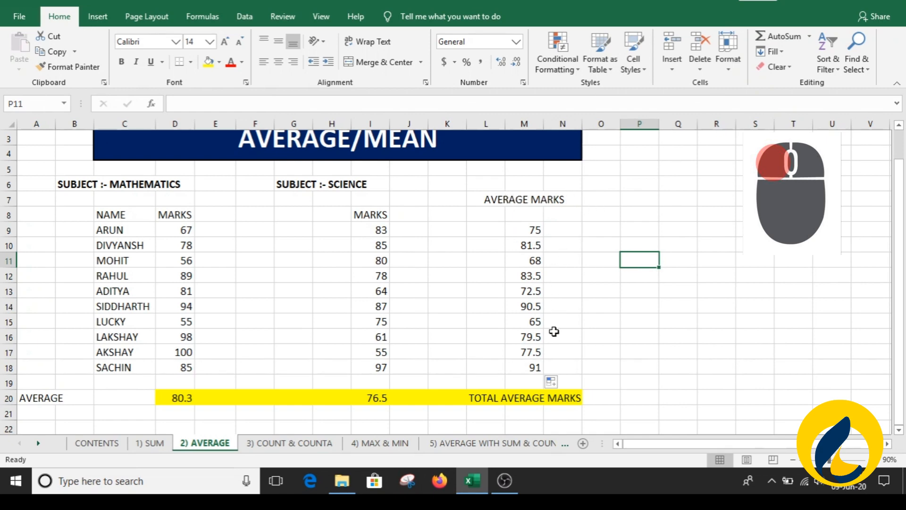
# - Extend the AVERAGE MARKS heading in L7 to read AVERAGE MARKS OF SCIENCE AND MATHEMATICS
pyautogui.click(526, 200)
pyautogui.click(439, 109)
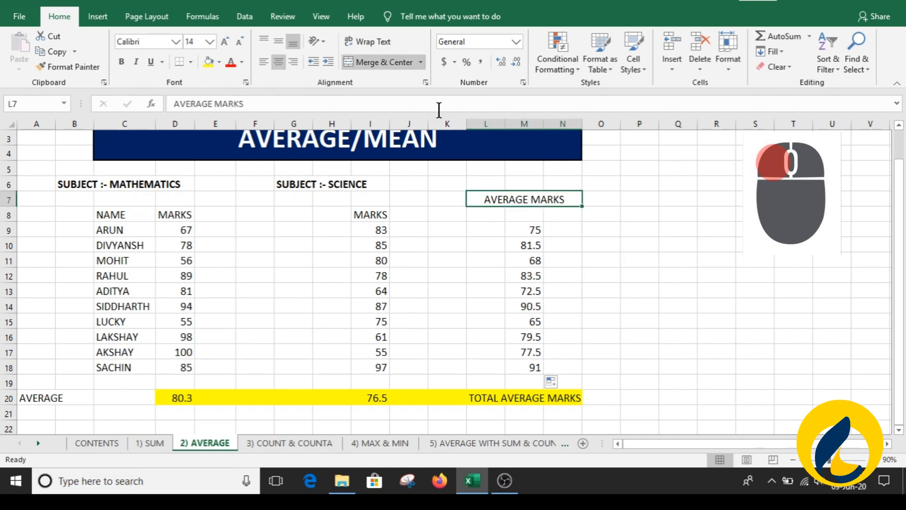
pyautogui.write('OF SCIENCE AN')
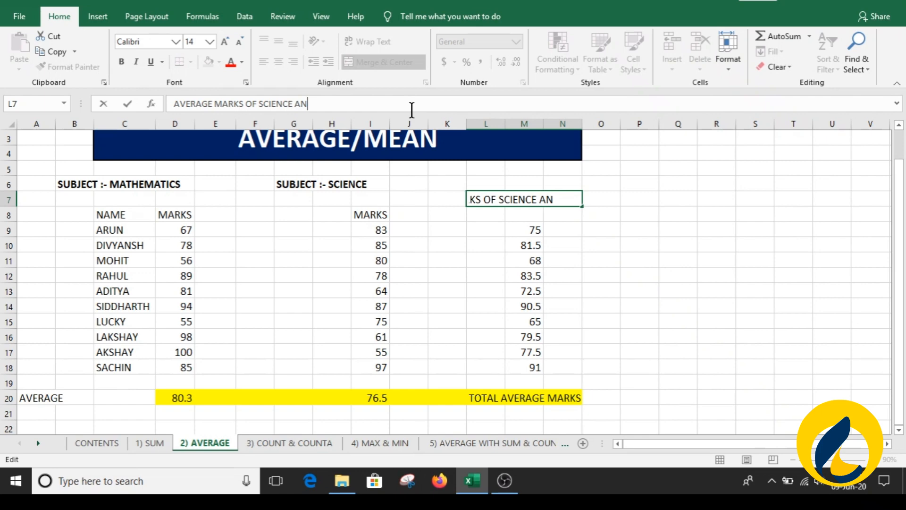
pyautogui.write('AN')
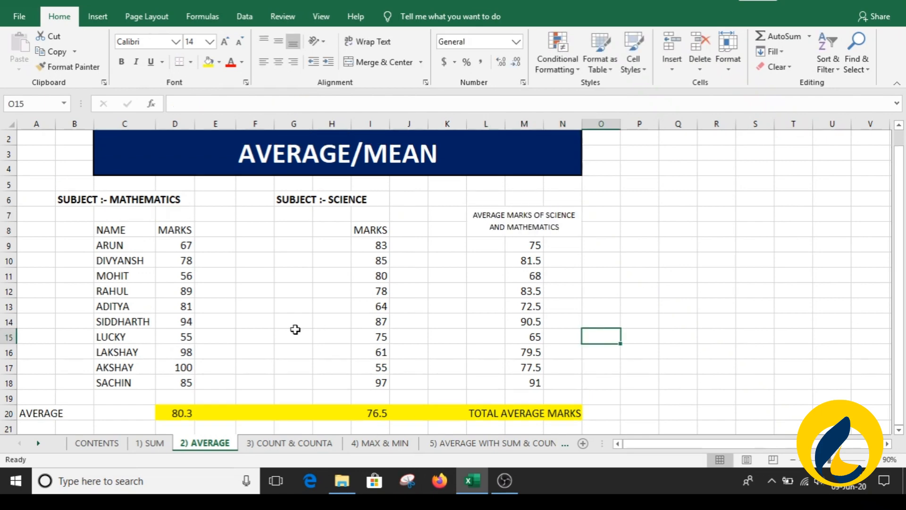
# - Open the 3) COUNT & COUNTA sheet
pyautogui.click(271, 447)
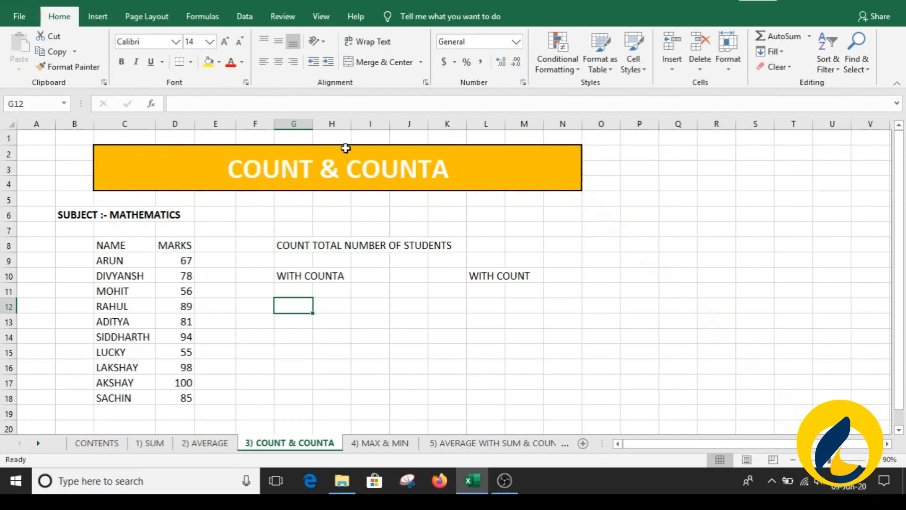
# - Enter the note COUNT IS FOR NUMERICAL DATA in cell N7
pyautogui.click(579, 227)
pyautogui.write('COU')
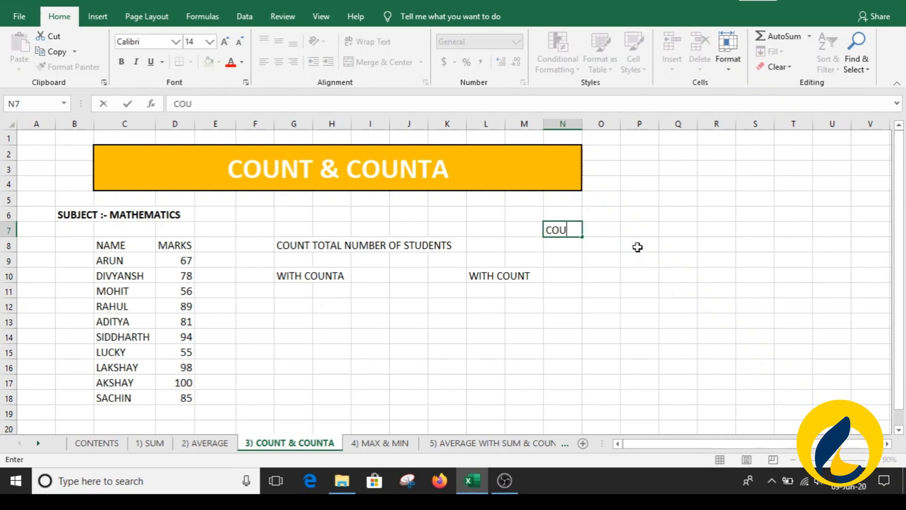
pyautogui.write('NT IS FOR')
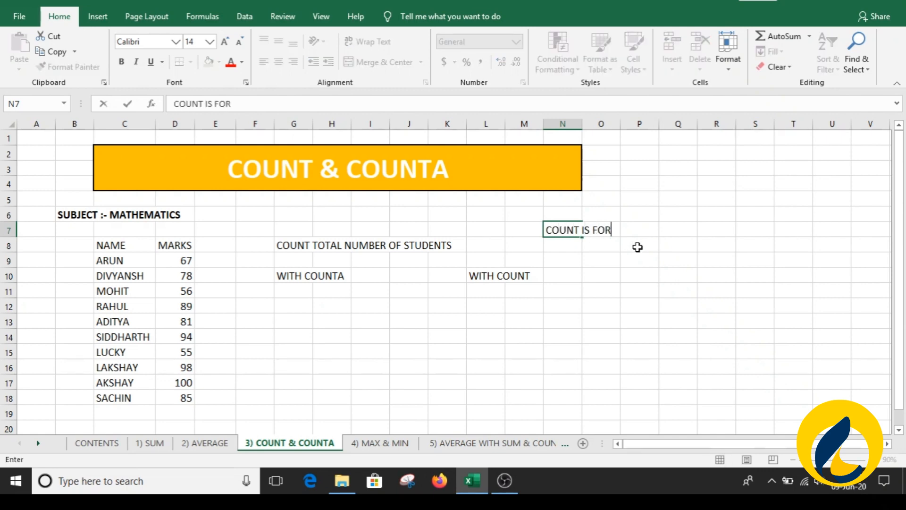
pyautogui.write(' NUMERICAL DATA')
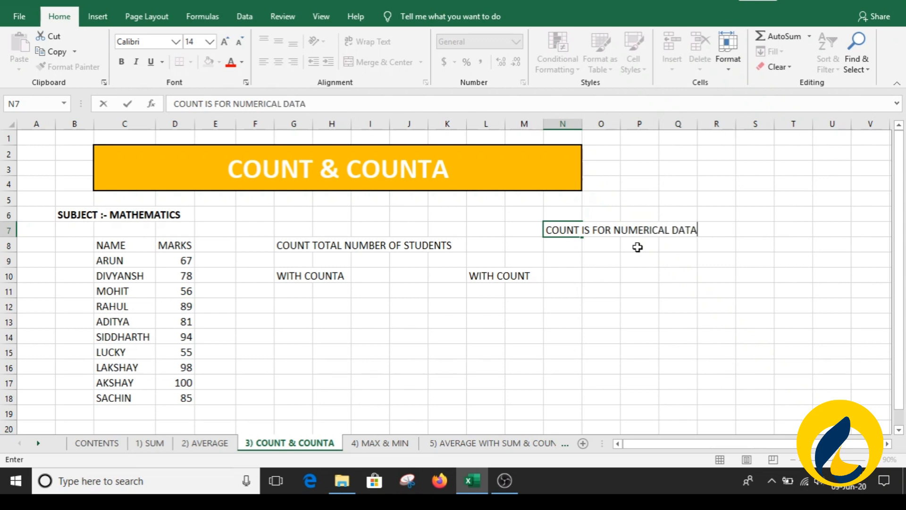
pyautogui.press('Return')
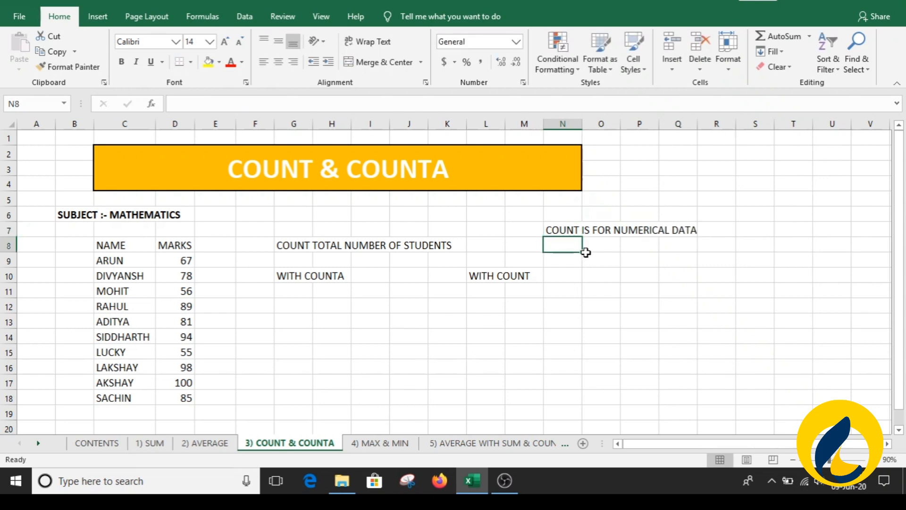
# - Highlight the COUNT note across N7:Q7 with a yellow fill
pyautogui.moveTo(548, 230); pyautogui.dragTo(694, 229)
pyautogui.click(207, 61)
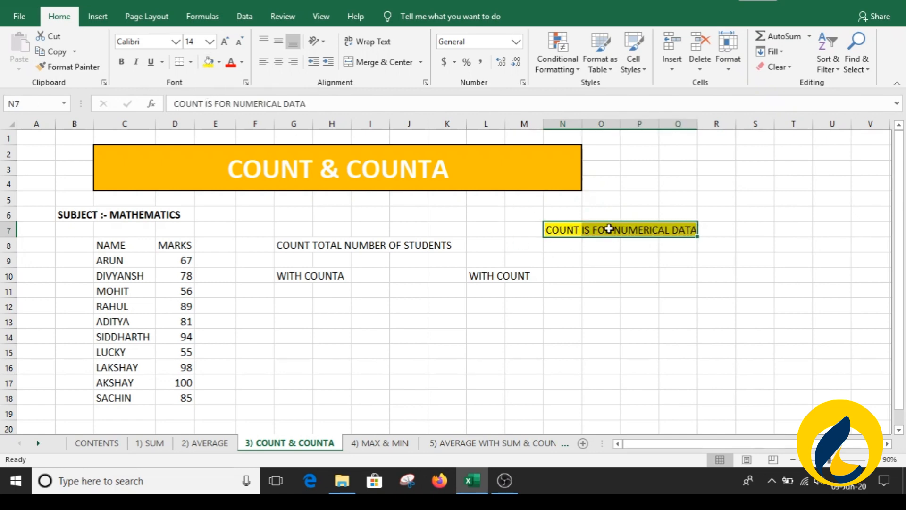
pyautogui.click(608, 246)
# - Enter the note COUNTA IS FOR ALL TYPE OF DATA BESIDES BLANK in cell N8
pyautogui.click(576, 250)
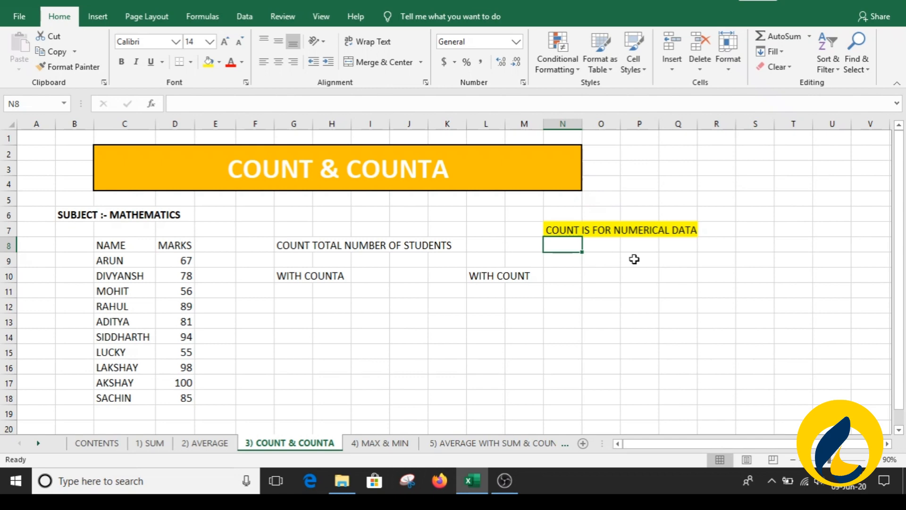
pyautogui.write('COUNTA ')
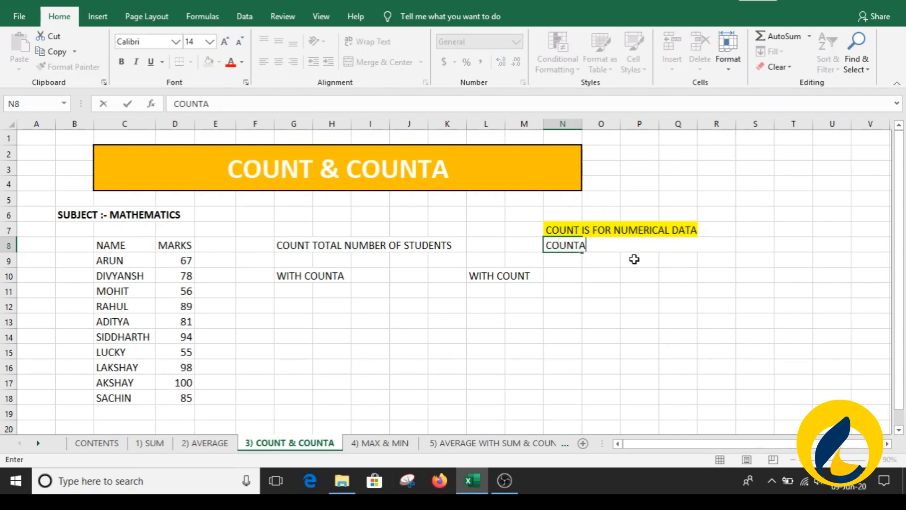
pyautogui.write('IS FOR A')
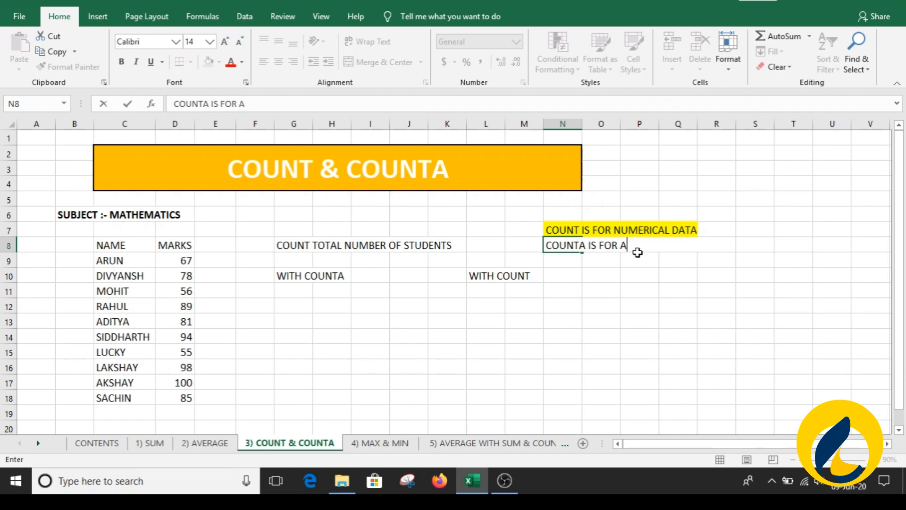
pyautogui.press('BackSpace')
pyautogui.write('ALL TYPE OF DATA BES')
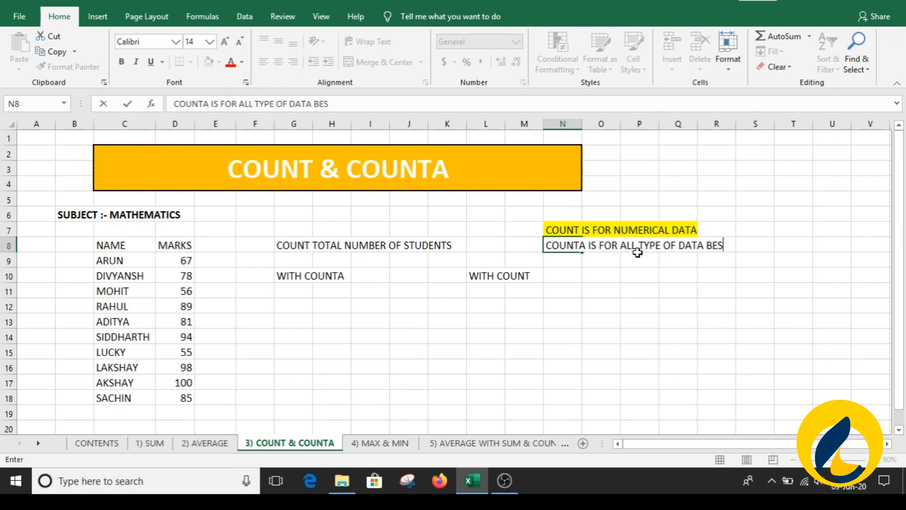
pyautogui.write('IDES EMPTY')
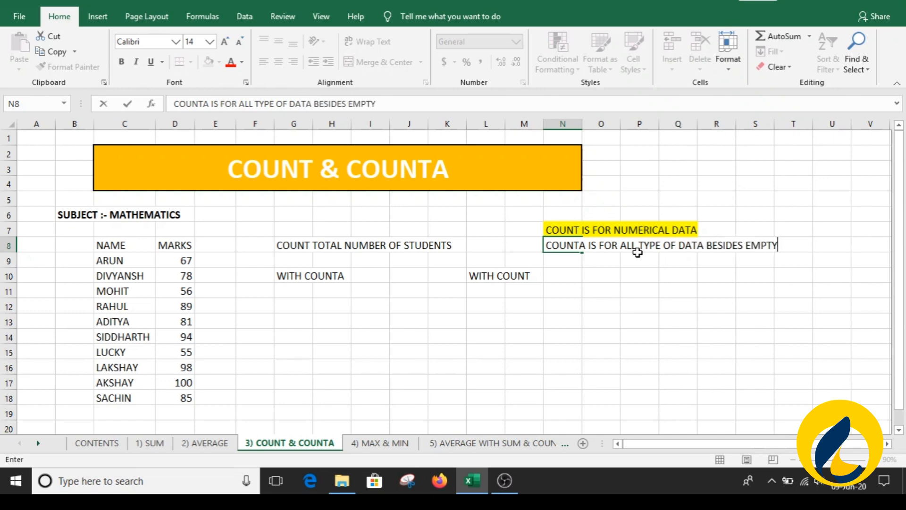
pyautogui.press('BackSpace')
pyautogui.press('BackSpace')
pyautogui.press('BackSpace')
pyautogui.write('BLANK')
pyautogui.press('Return')
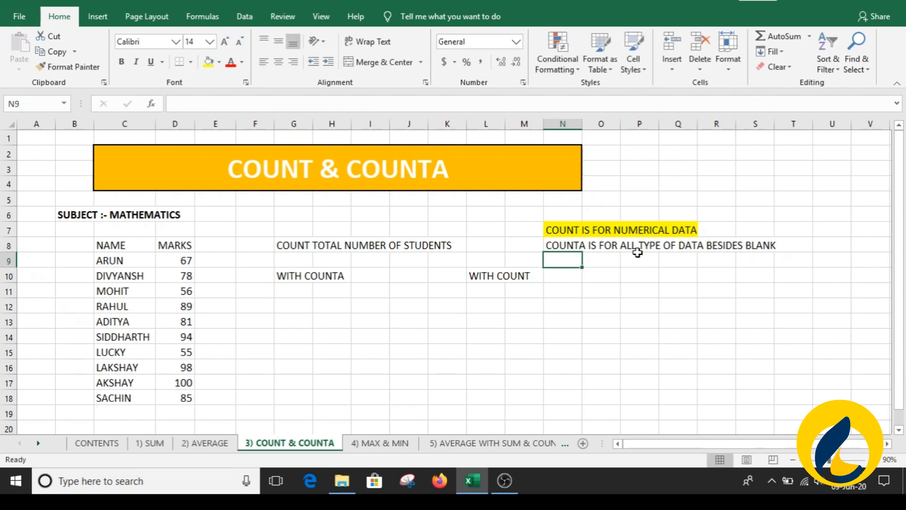
# - Highlight the COUNTA note across N8:S8 with a green fill
pyautogui.moveTo(550, 245); pyautogui.dragTo(772, 244)
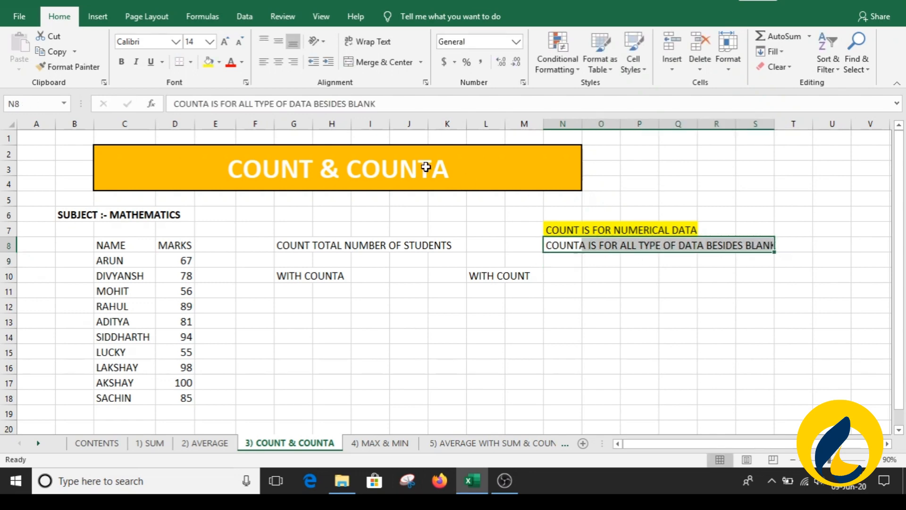
pyautogui.click(221, 67)
pyautogui.click(260, 169)
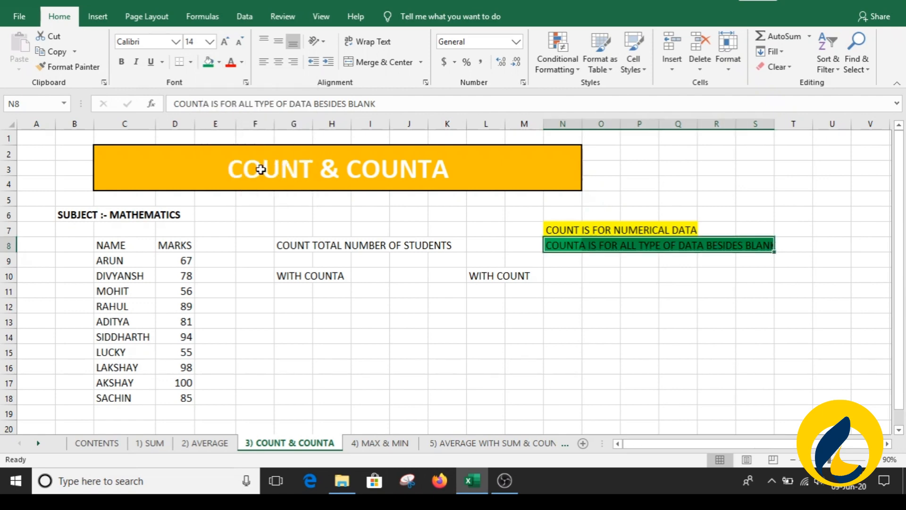
pyautogui.click(733, 319)
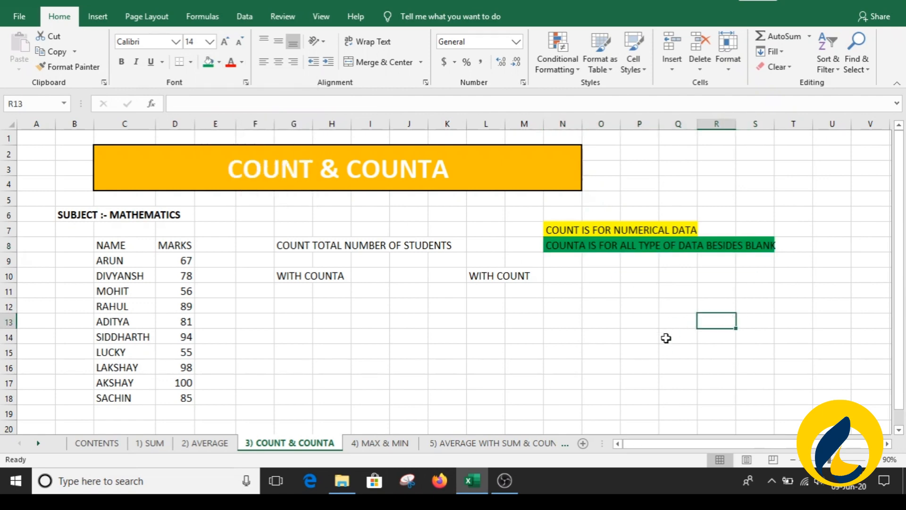
pyautogui.click(564, 310)
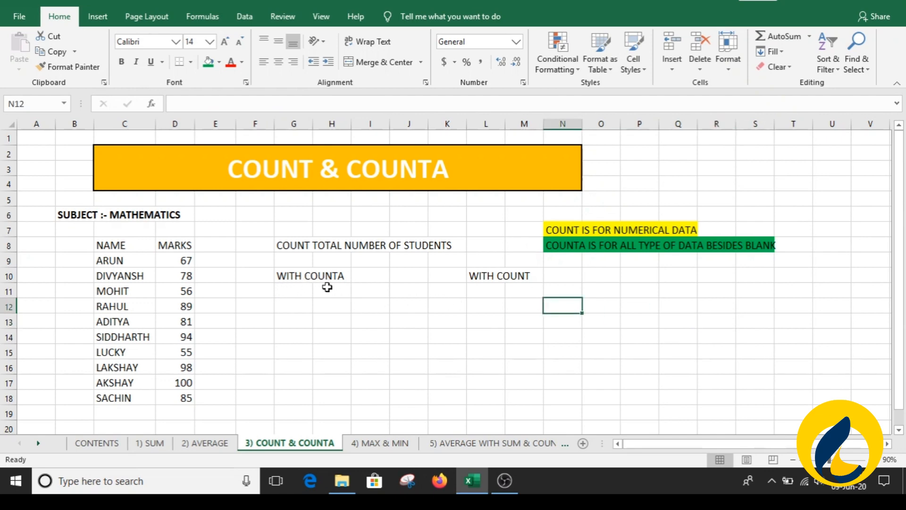
# - Apply COUNT to the student names in L12 under WITH COUNT, using =COUNT(C9:C18)
pyautogui.click(291, 304)
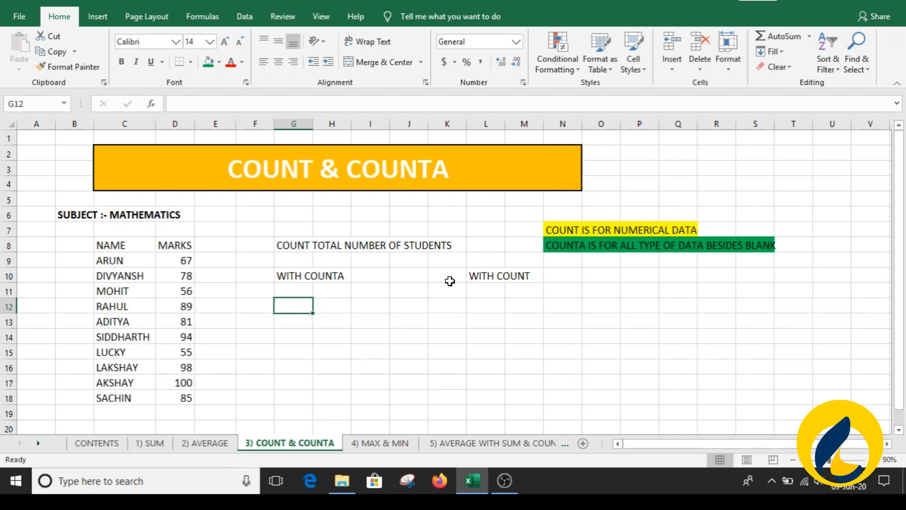
pyautogui.click(477, 302)
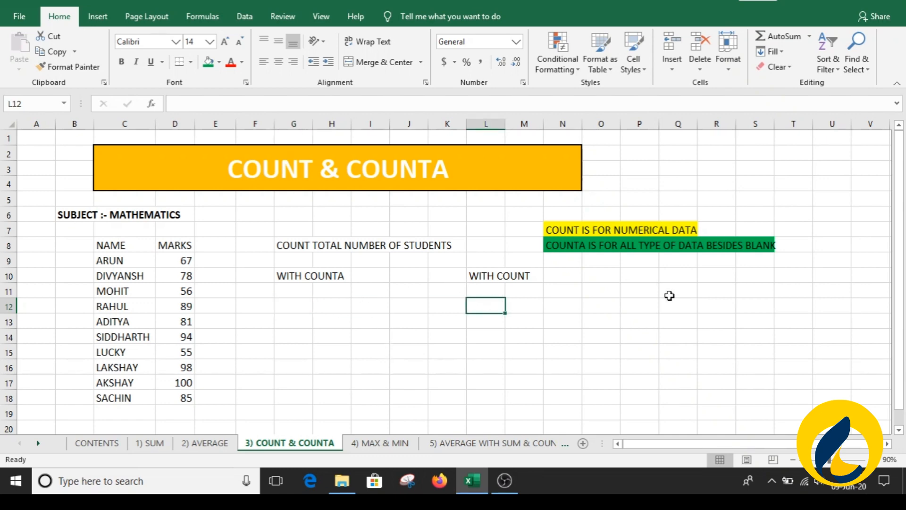
pyautogui.write('=CO')
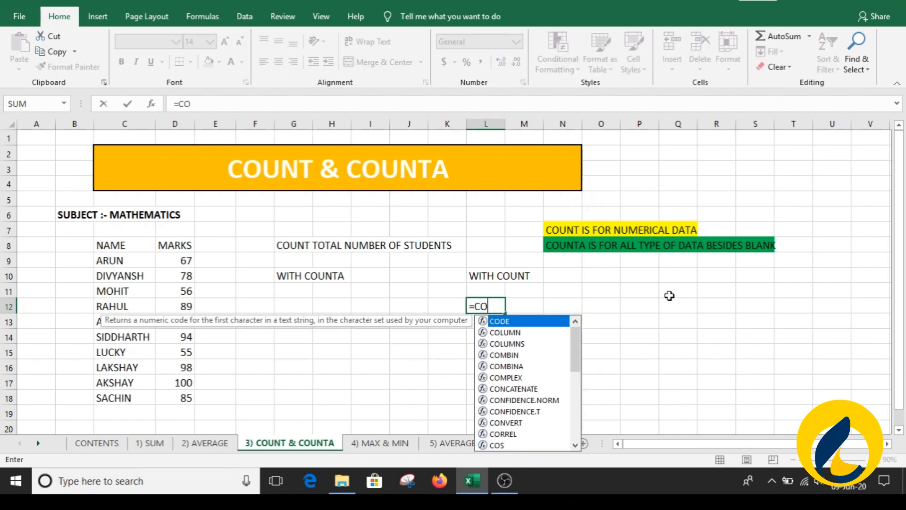
pyautogui.write('UNT(')
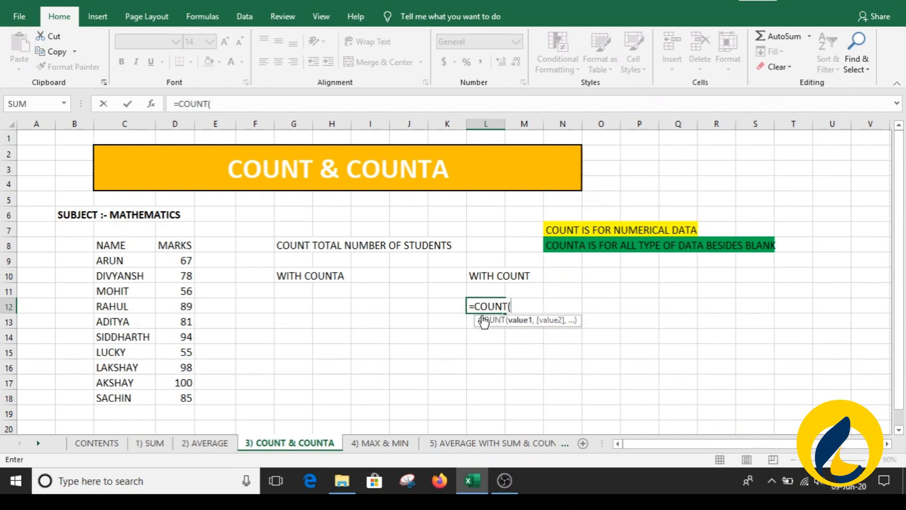
pyautogui.click(121, 261)
pyautogui.moveTo(122, 261); pyautogui.dragTo(116, 401)
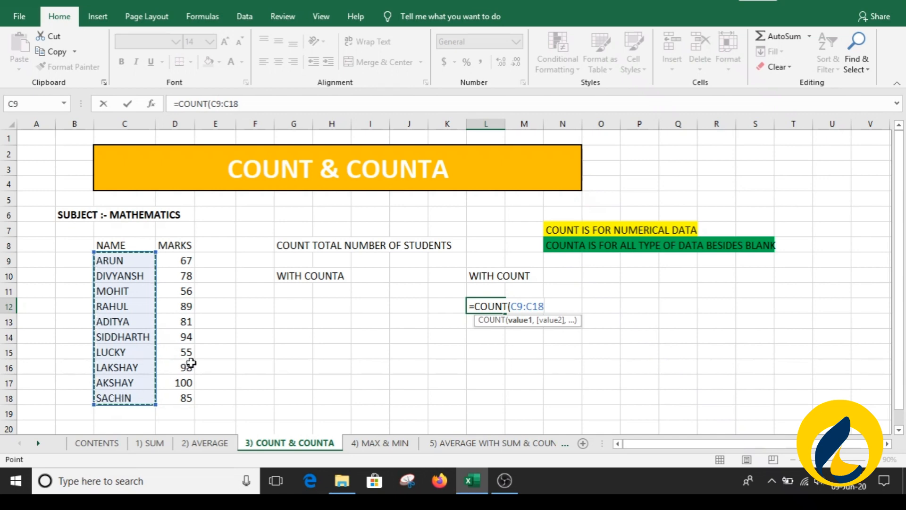
pyautogui.write(')')
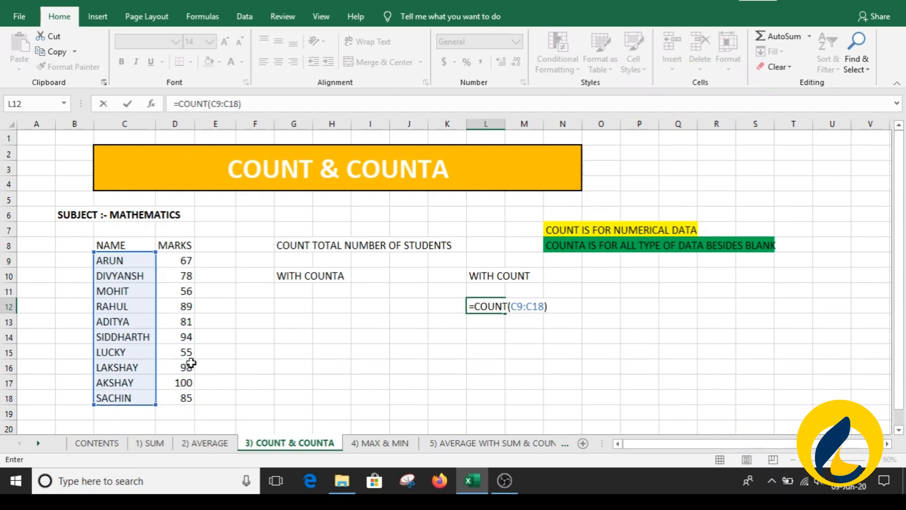
pyautogui.press('Return')
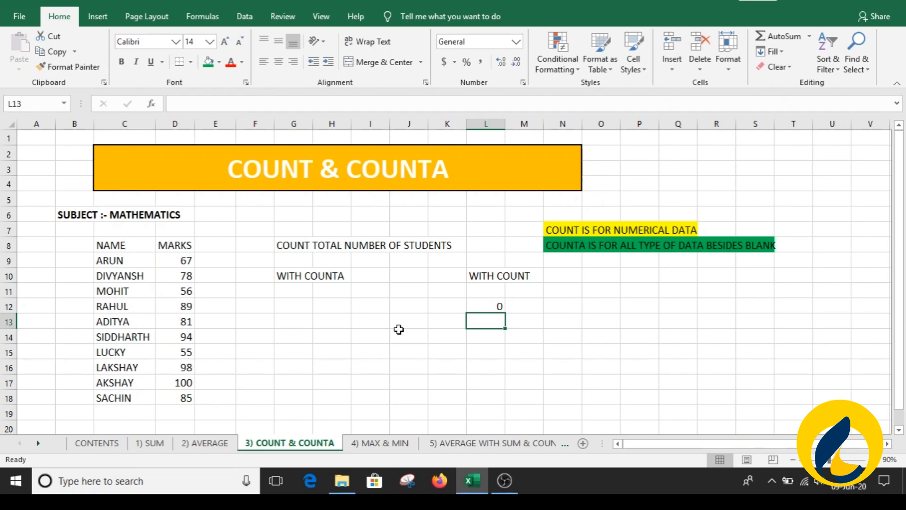
# - Fill the name count cell L12 with yellow
pyautogui.click(468, 306)
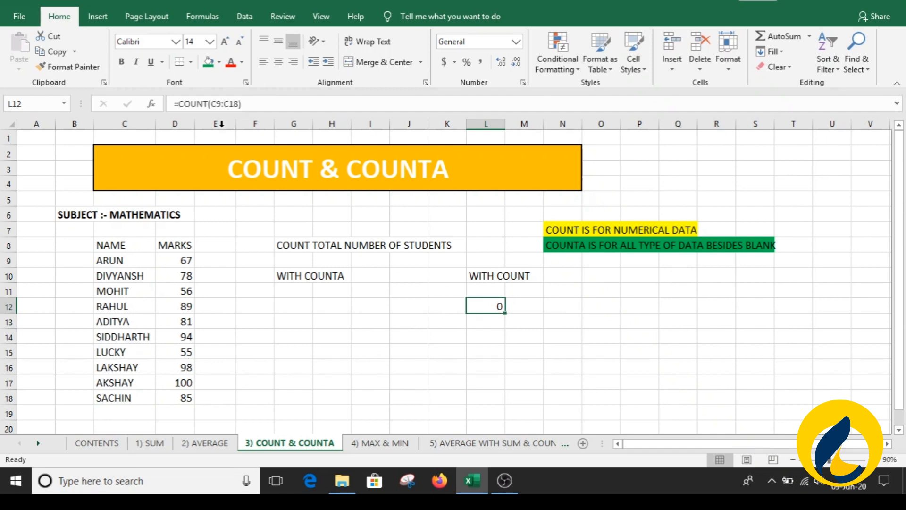
pyautogui.click(219, 62)
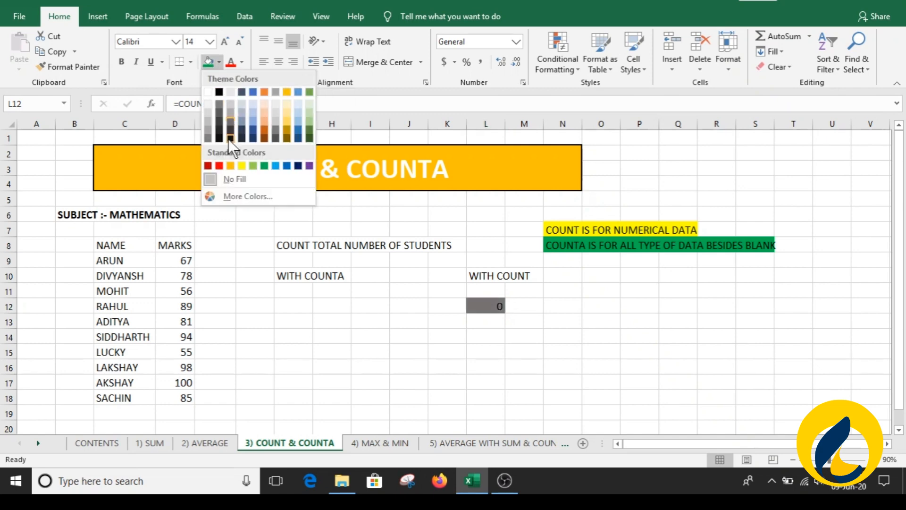
pyautogui.click(241, 166)
pyautogui.click(444, 325)
pyautogui.click(474, 365)
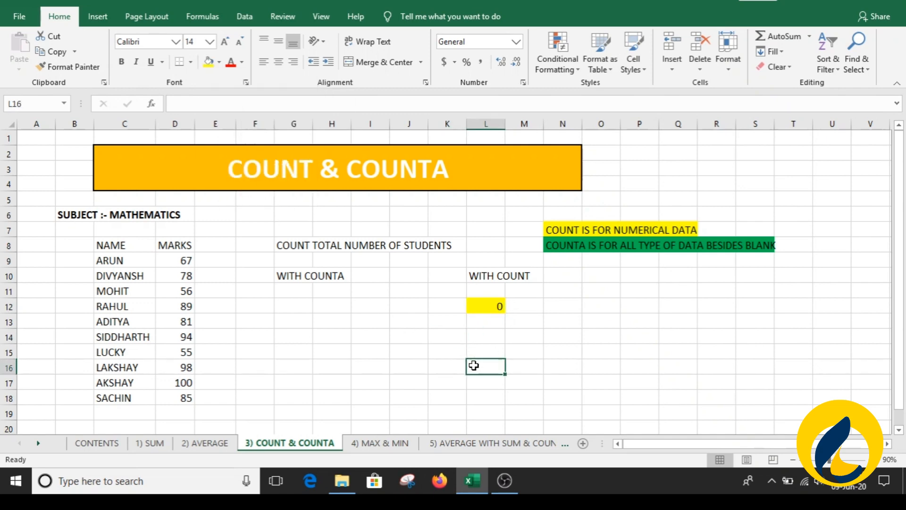
# - Count the students by their marks in M12 with =COUNT(D9:D18)
pyautogui.click(525, 308)
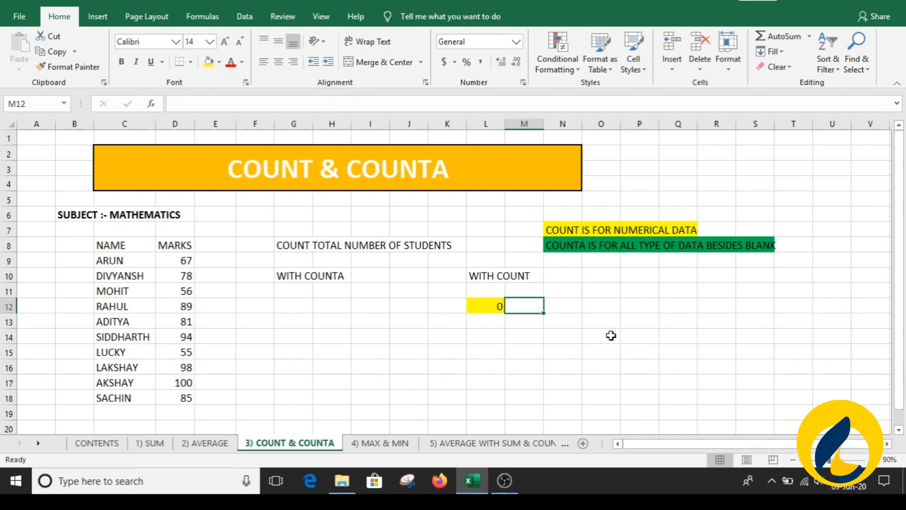
pyautogui.write('=COUNT(')
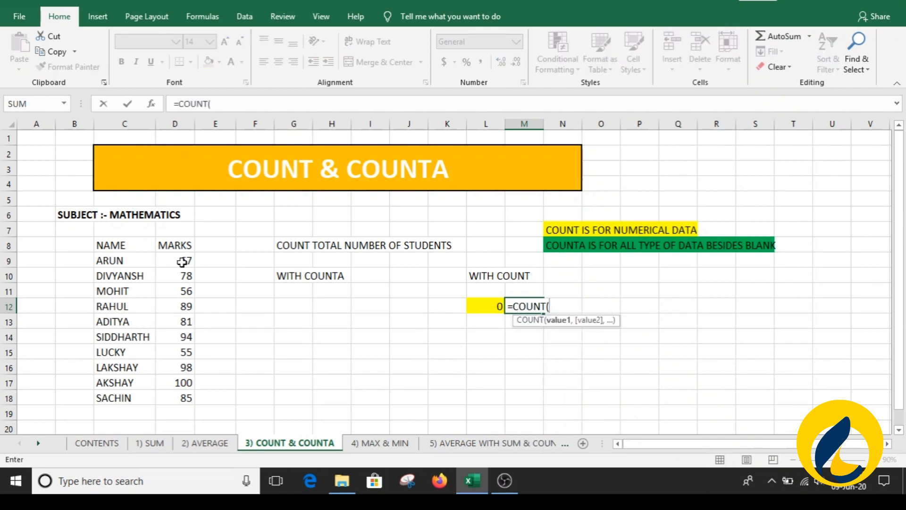
pyautogui.moveTo(182, 260); pyautogui.dragTo(174, 396)
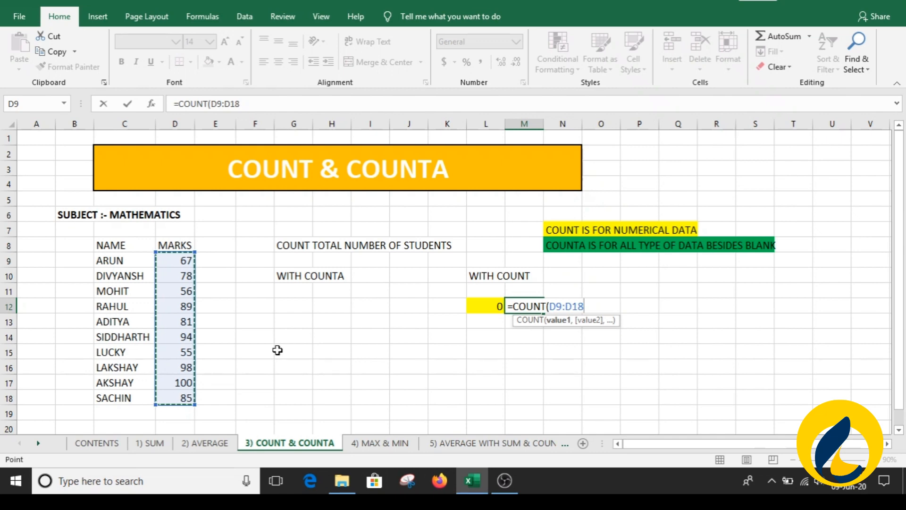
pyautogui.write(')')
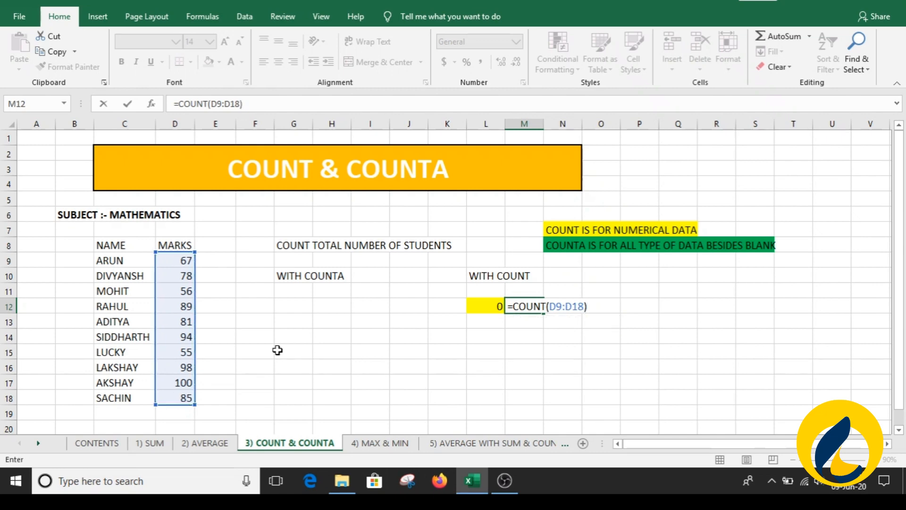
pyautogui.press('Return')
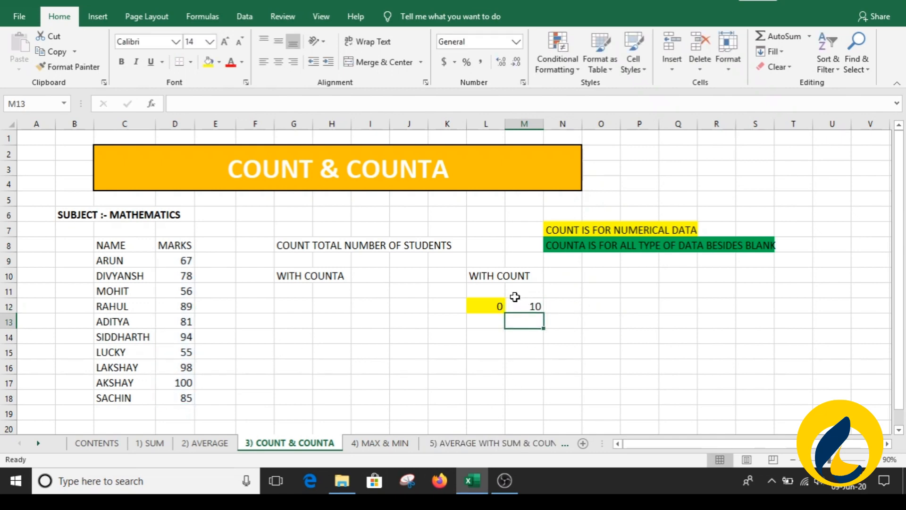
pyautogui.click(559, 334)
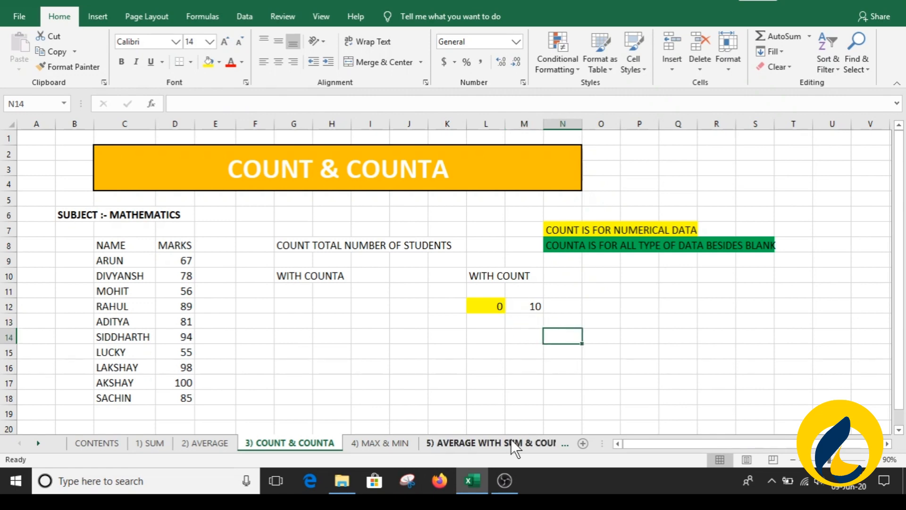
# - Count the student names under WITH COUNTA by entering =COUNTA(C9:C18) in G12
pyautogui.click(289, 306)
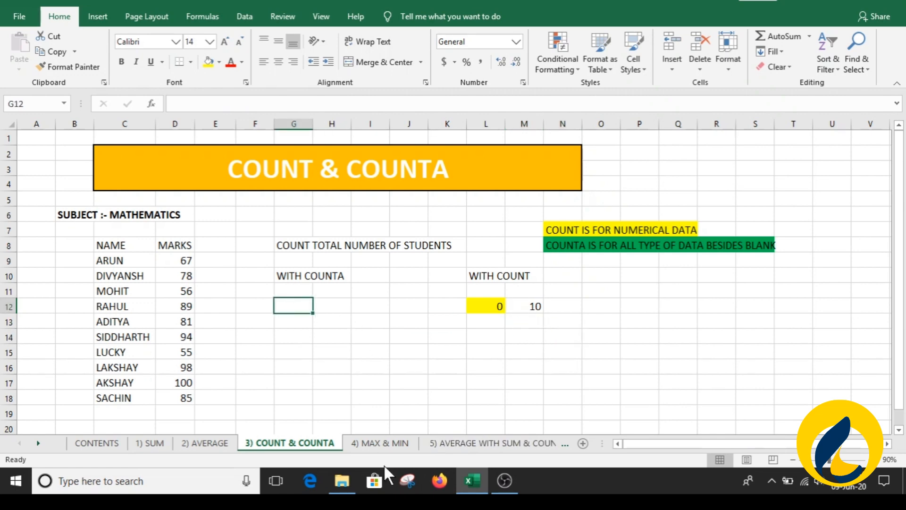
pyautogui.write('COUNTA')
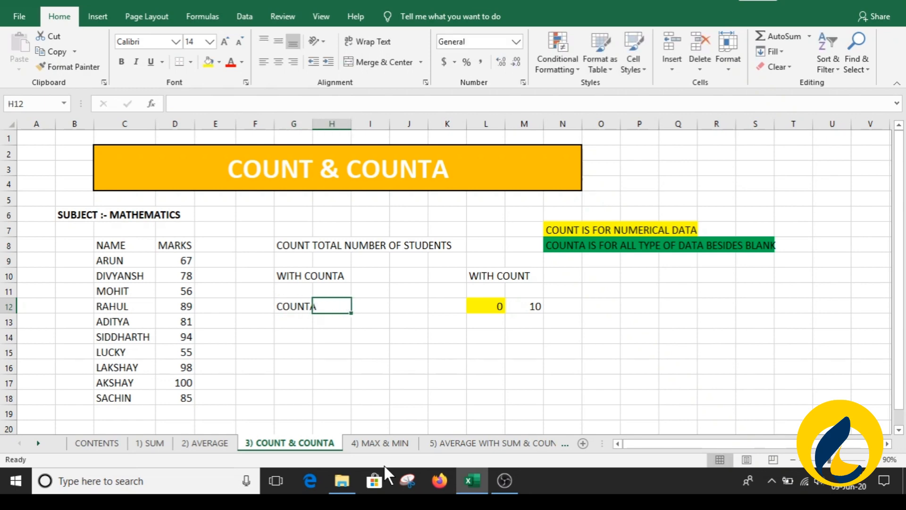
pyautogui.click(297, 307)
pyautogui.click(175, 104)
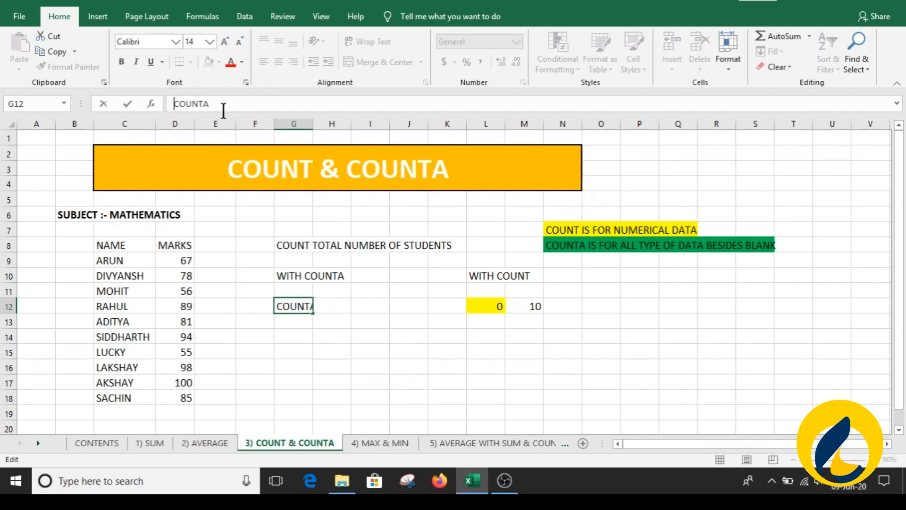
pyautogui.write('=')
pyautogui.click(267, 103)
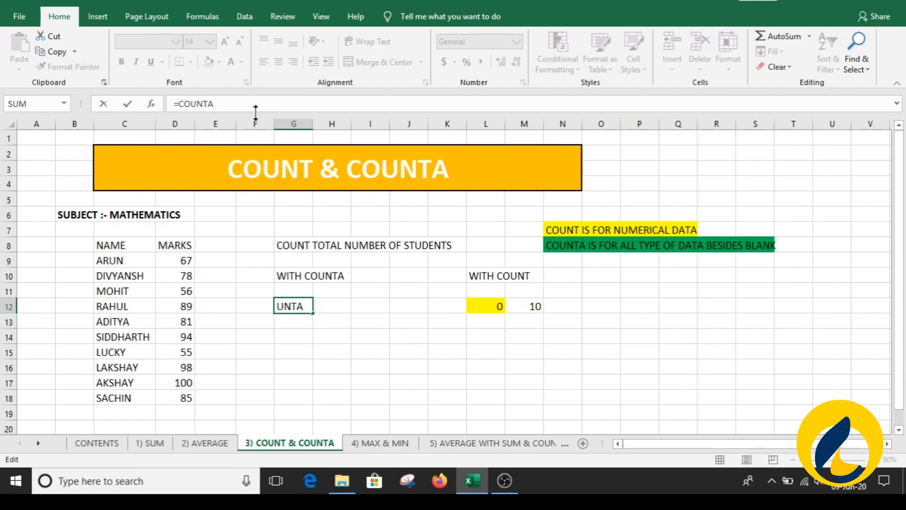
pyautogui.write('(')
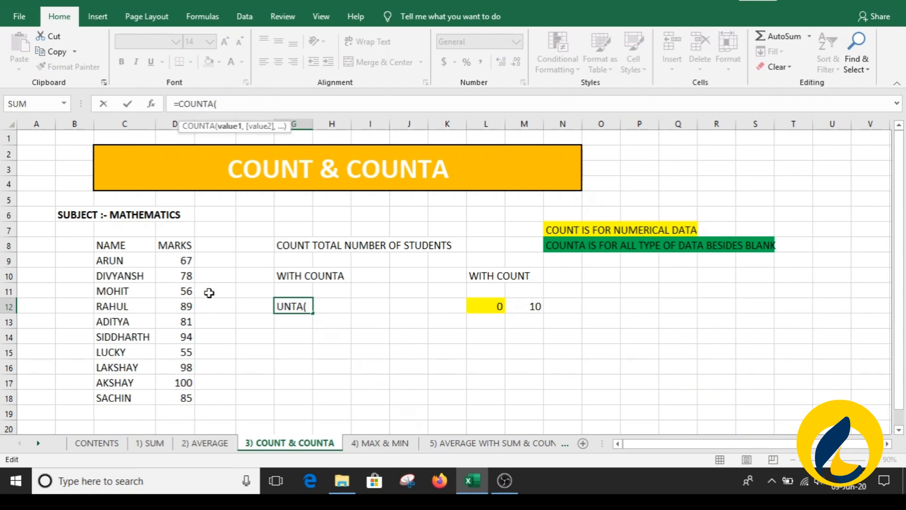
pyautogui.click(132, 258)
pyautogui.moveTo(132, 257); pyautogui.dragTo(130, 396)
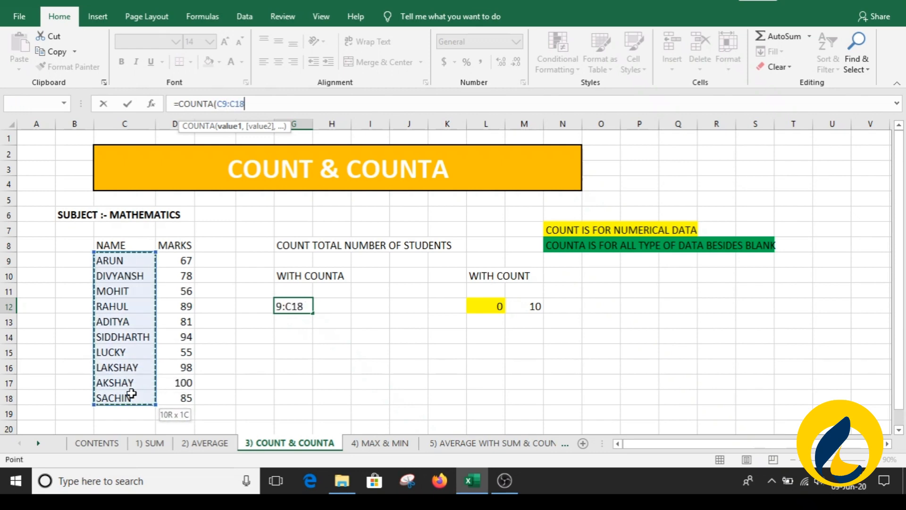
pyautogui.write(')')
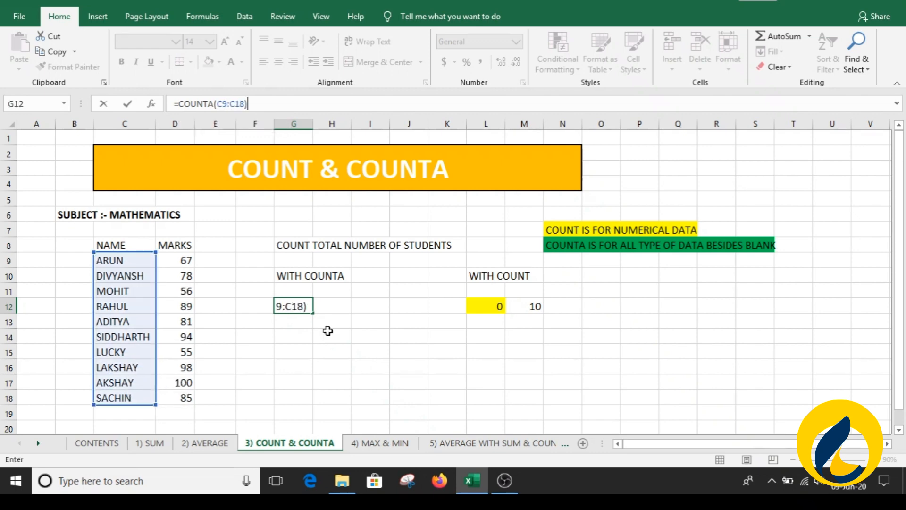
pyautogui.press('Return')
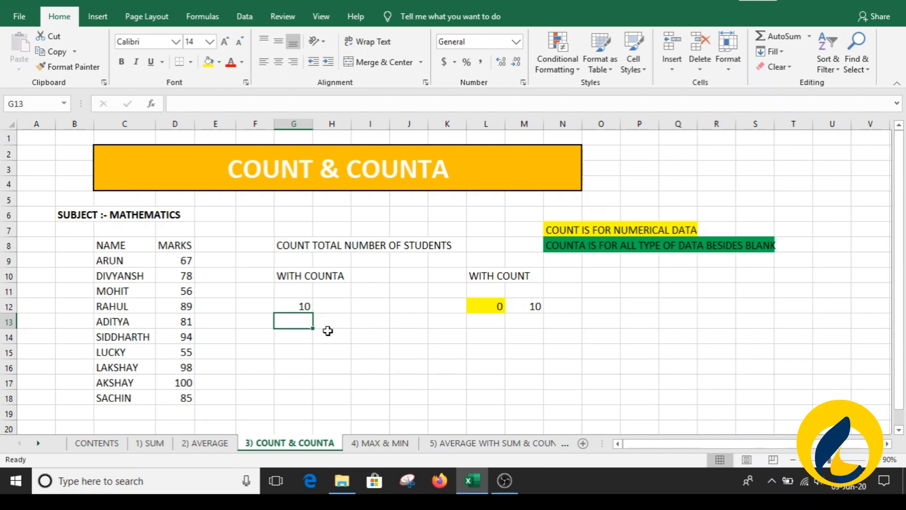
# - Fill the COUNTA name count cell G12 with green
pyautogui.click(303, 307)
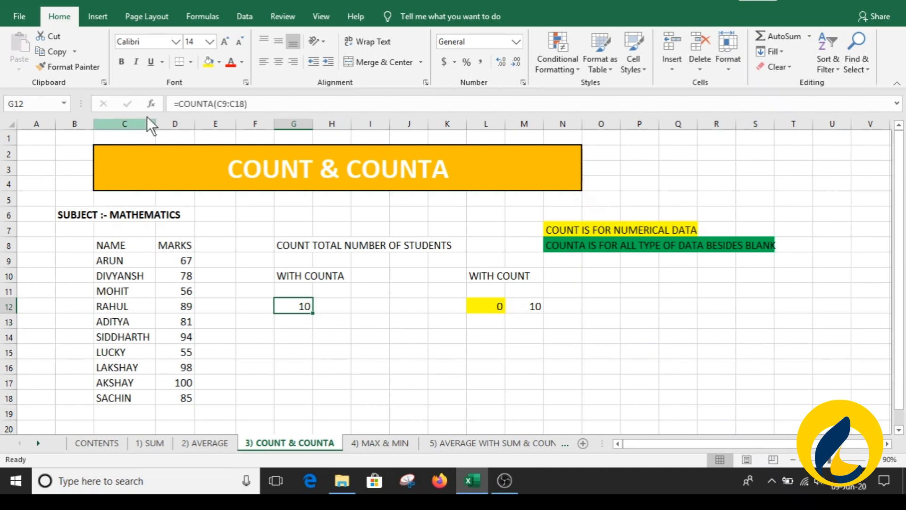
pyautogui.click(219, 62)
pyautogui.click(261, 165)
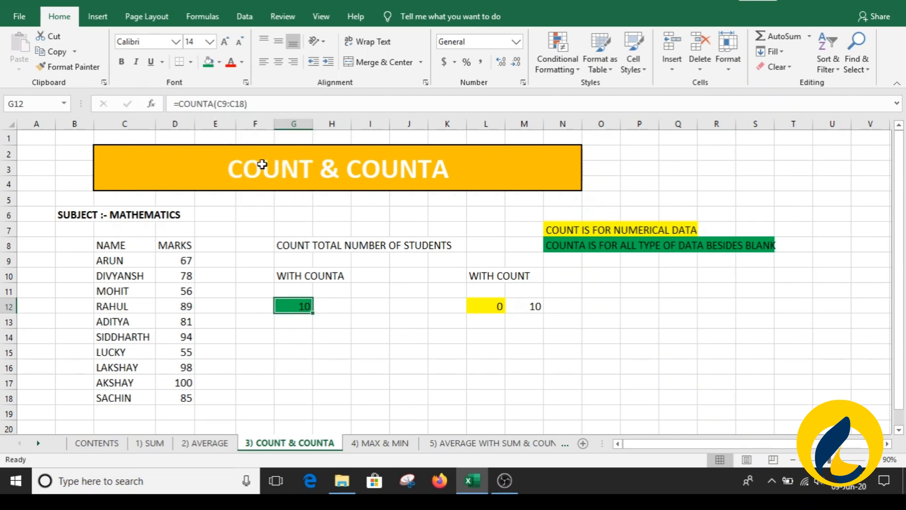
pyautogui.click(342, 352)
# - Count the students by their marks in H12 with =COUNTA(D9:D18)
pyautogui.click(343, 310)
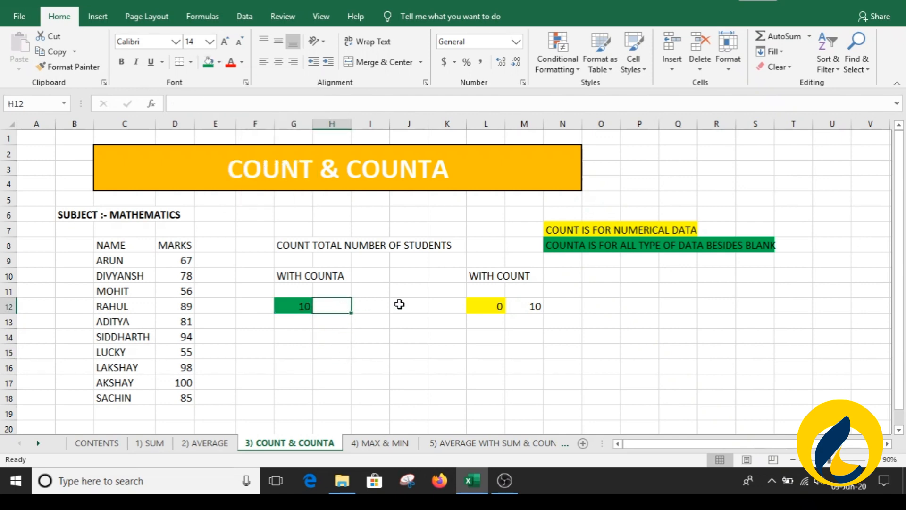
pyautogui.write('=COUNTA')
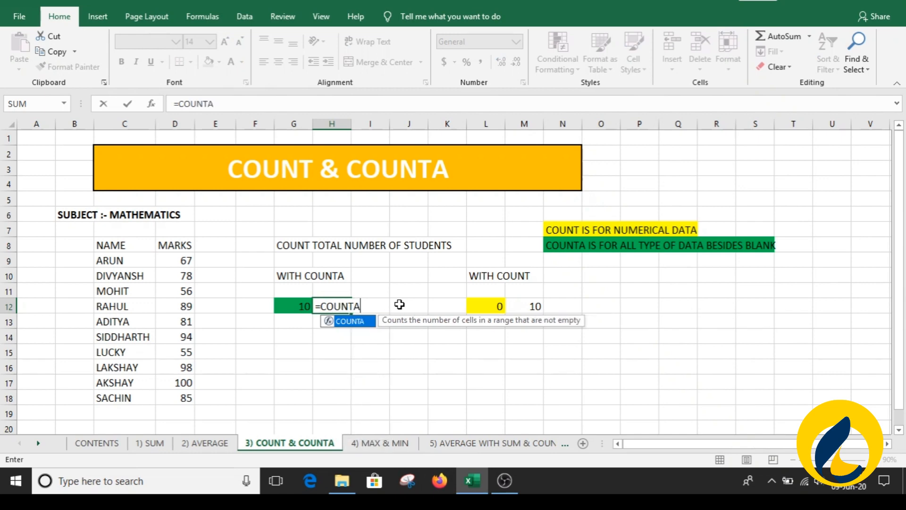
pyautogui.write('(')
pyautogui.moveTo(174, 260); pyautogui.dragTo(166, 398)
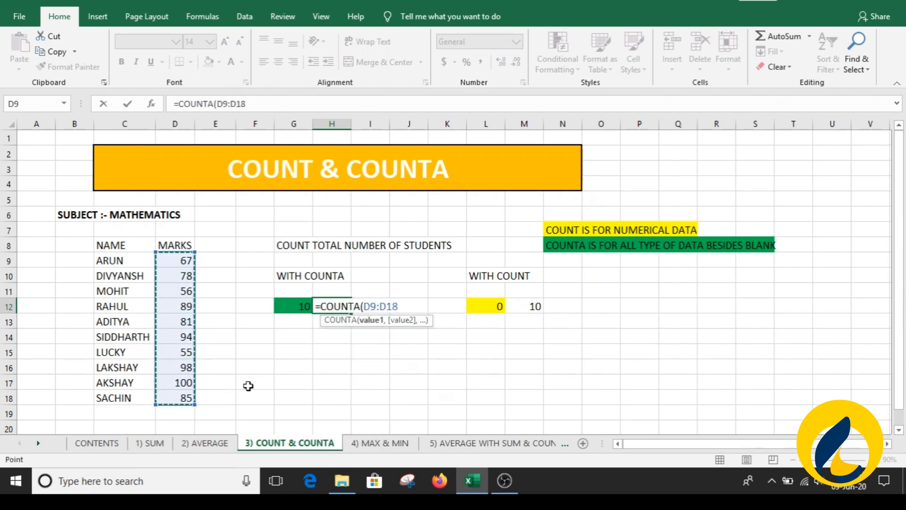
pyautogui.write(')')
pyautogui.press('Return')
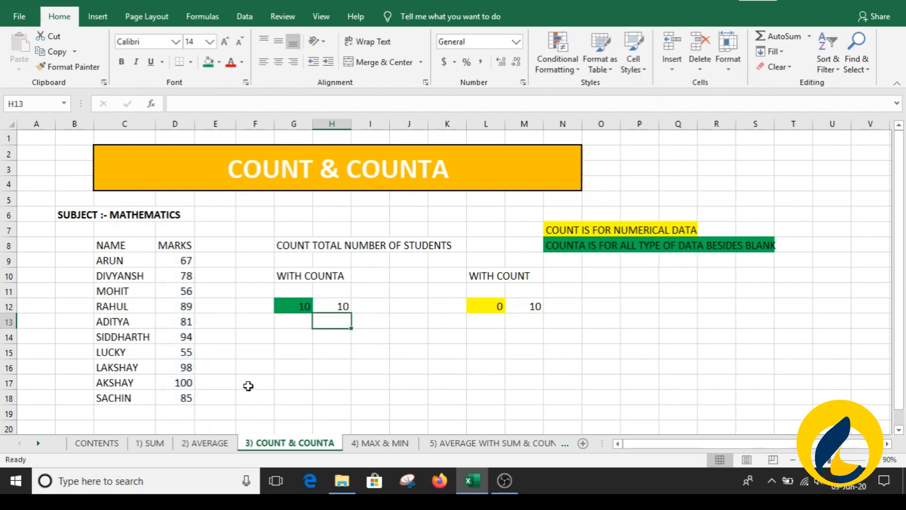
# - Fill the COUNTA marks count cell H12 with the same green
pyautogui.click(333, 303)
pyautogui.click(202, 63)
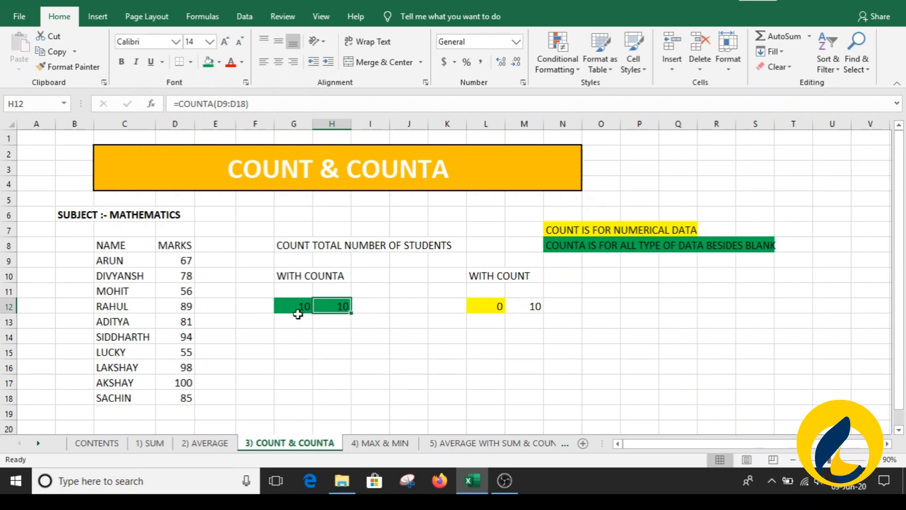
pyautogui.click(346, 334)
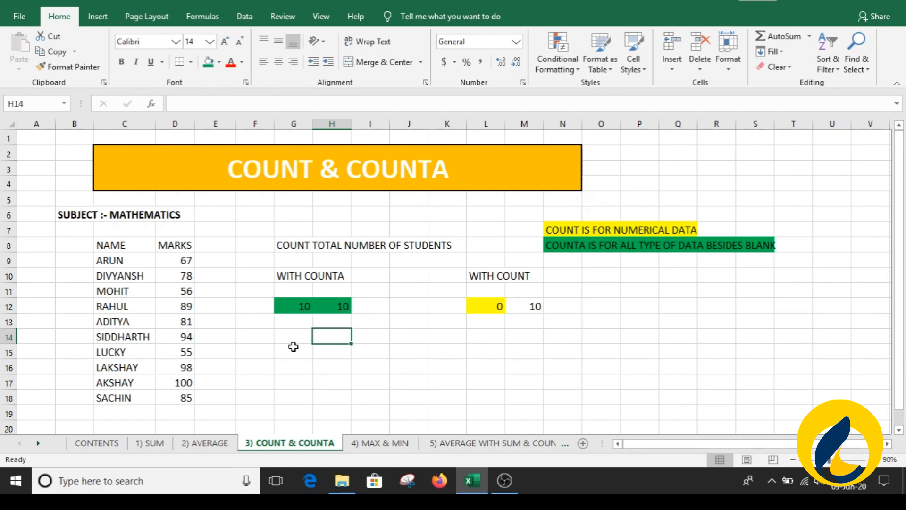
# - Merge and center the cells G15:M15 below the count results
pyautogui.moveTo(293, 349); pyautogui.dragTo(512, 350)
pyautogui.write('HM')
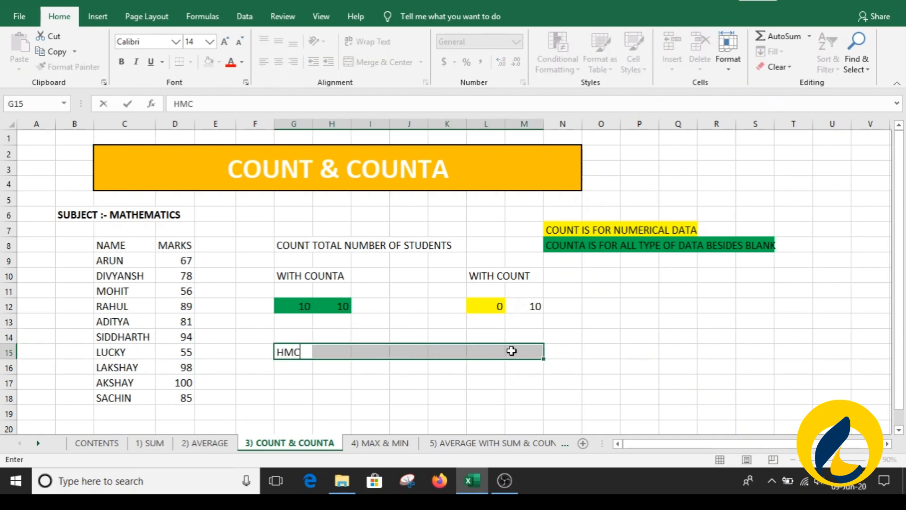
pyautogui.press('BackSpace')
pyautogui.press('BackSpace')
pyautogui.press('alt')
pyautogui.press('h')
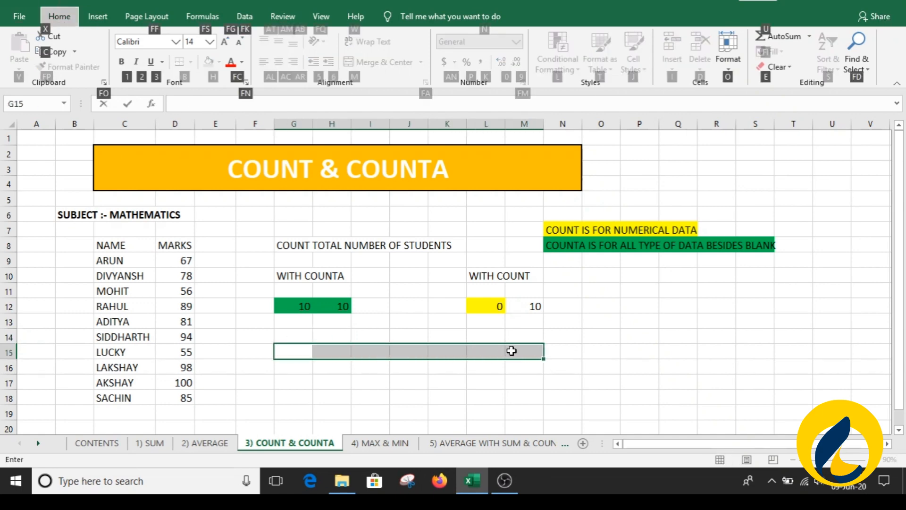
pyautogui.press('c')
pyautogui.press('Escape')
pyautogui.press('Escape')
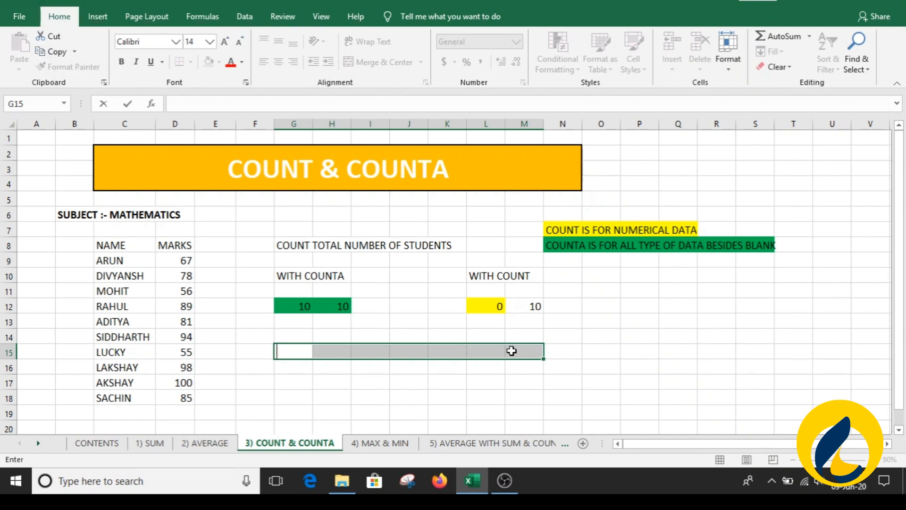
pyautogui.press('Escape')
pyautogui.hotkey('alt', 'h')
pyautogui.press('m')
pyautogui.press('c')
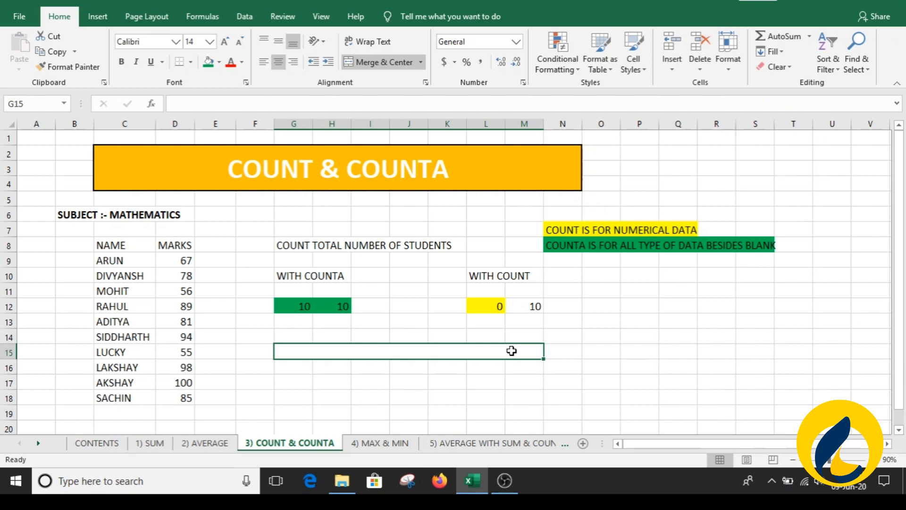
# - Enter the heading CASE OF BLANK CELLS in the merged cell G15:M15
pyautogui.write('CASE O')
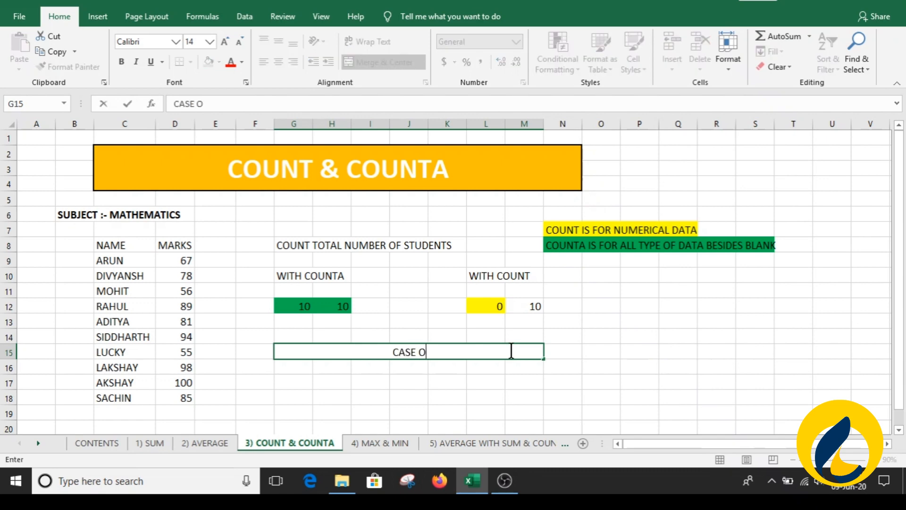
pyautogui.write('F BLANK ')
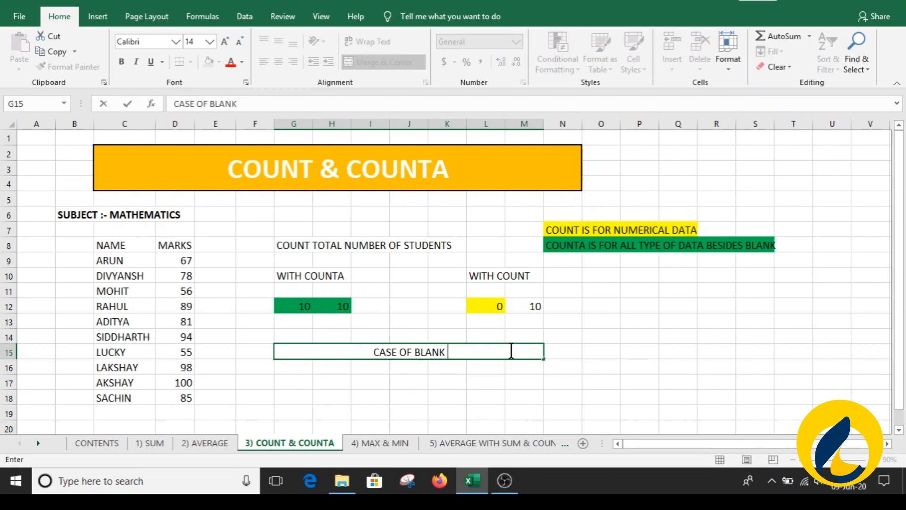
pyautogui.write('CELLS')
pyautogui.press('Return')
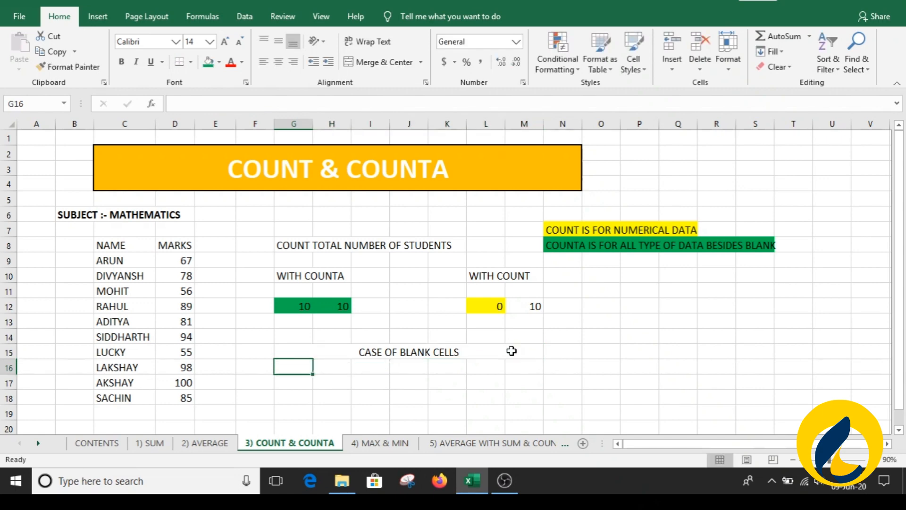
# - Clear the student name and marks in C14:D14 to test the counts with blank cells
pyautogui.click(301, 383)
pyautogui.click(108, 336)
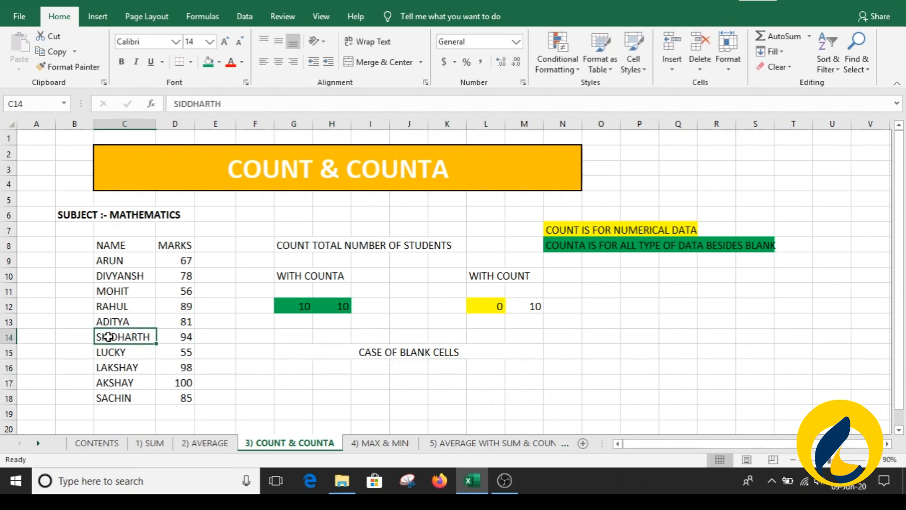
pyautogui.moveTo(109, 337); pyautogui.dragTo(180, 336)
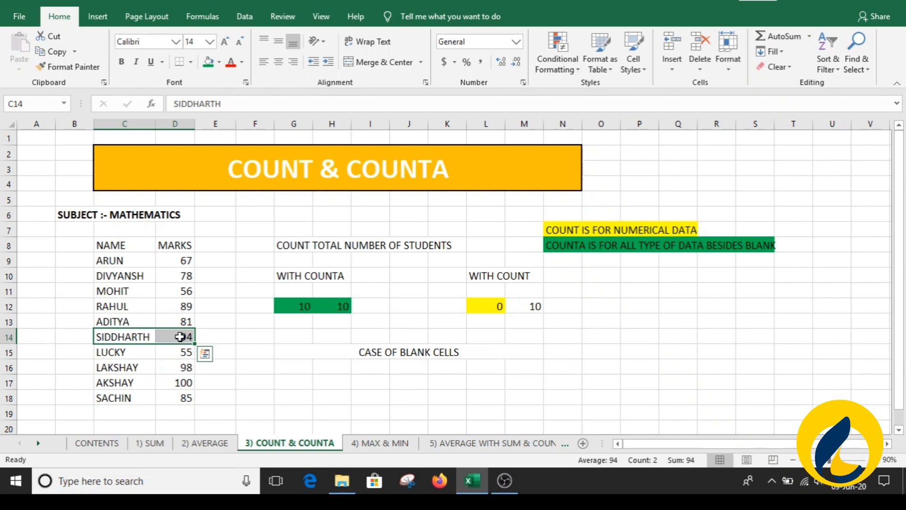
pyautogui.press('Delete')
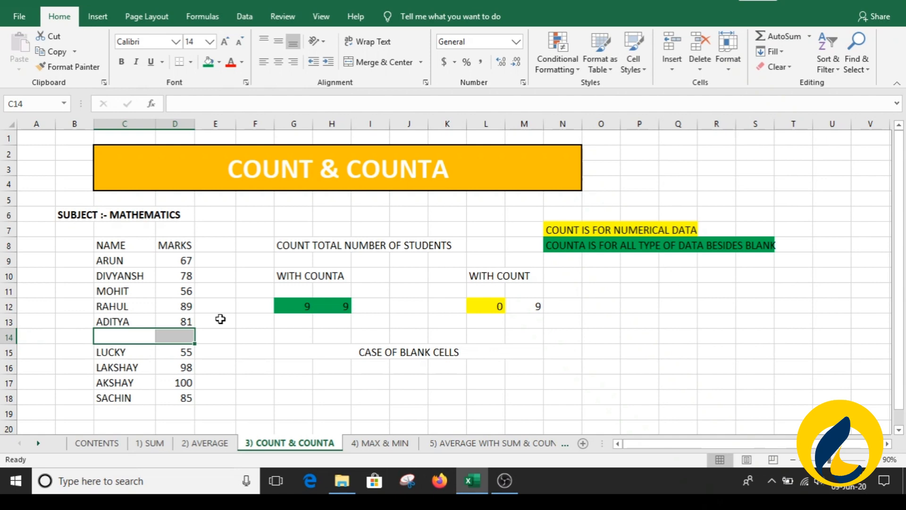
pyautogui.click(306, 338)
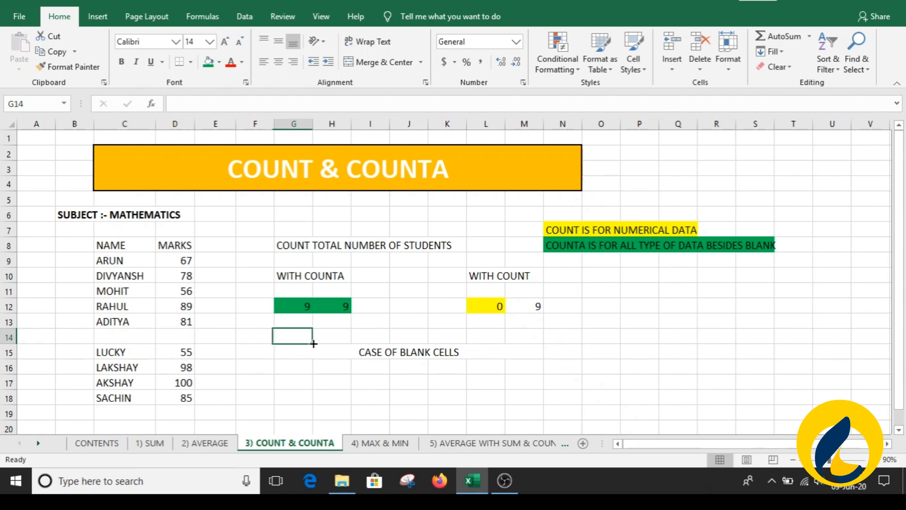
pyautogui.click(122, 333)
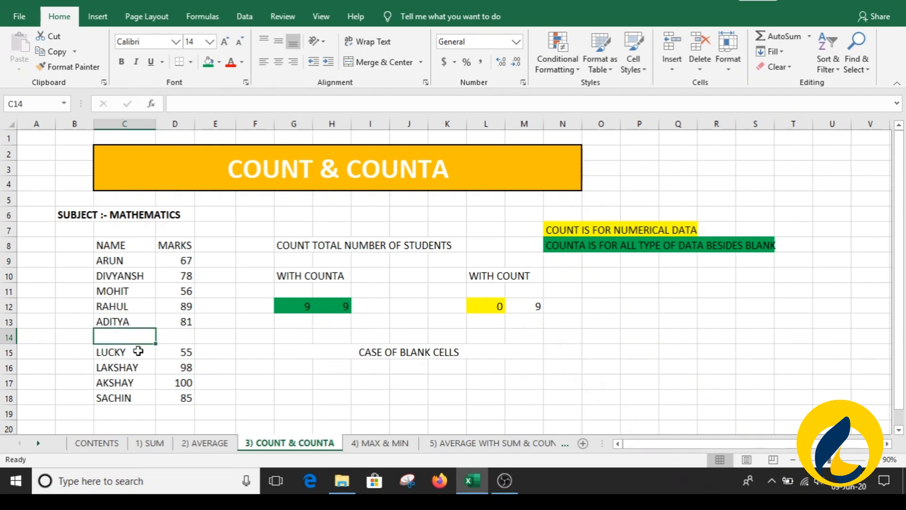
# - Fill the CASE OF BLANK CELLS heading with light green
pyautogui.click(374, 354)
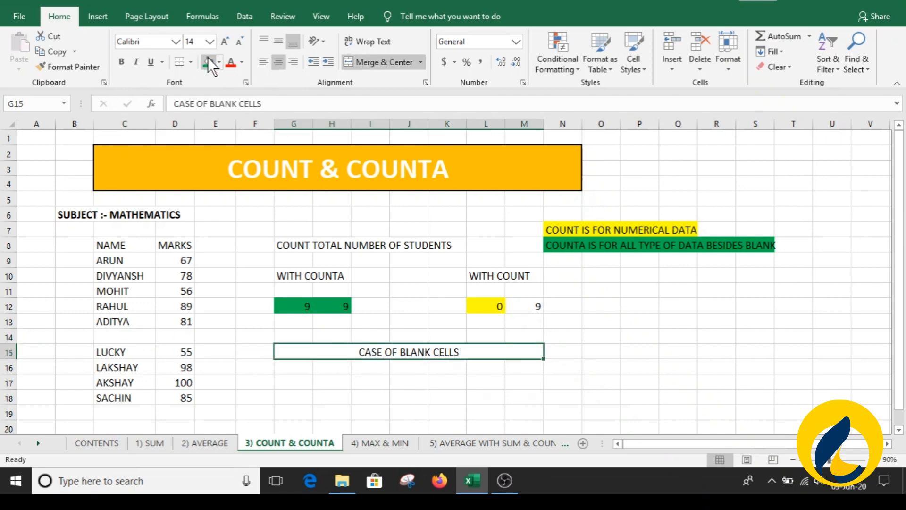
pyautogui.click(219, 62)
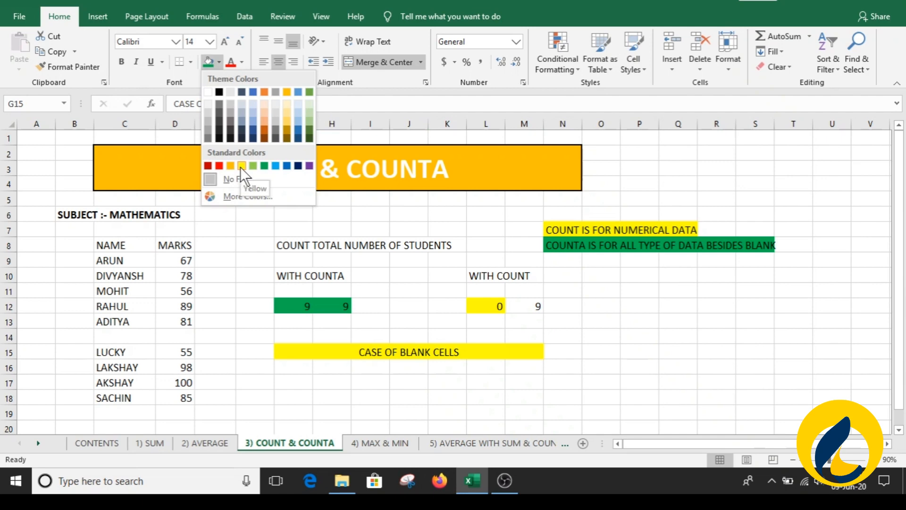
pyautogui.click(253, 166)
pyautogui.click(339, 414)
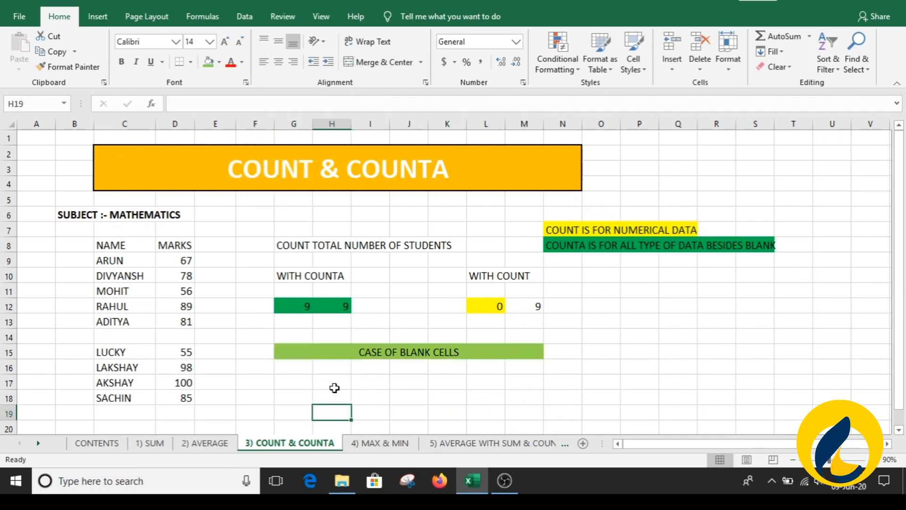
# - Enter the text EMPTY in both the name cell C14 and the marks cell D14
pyautogui.click(145, 339)
pyautogui.write('EM')
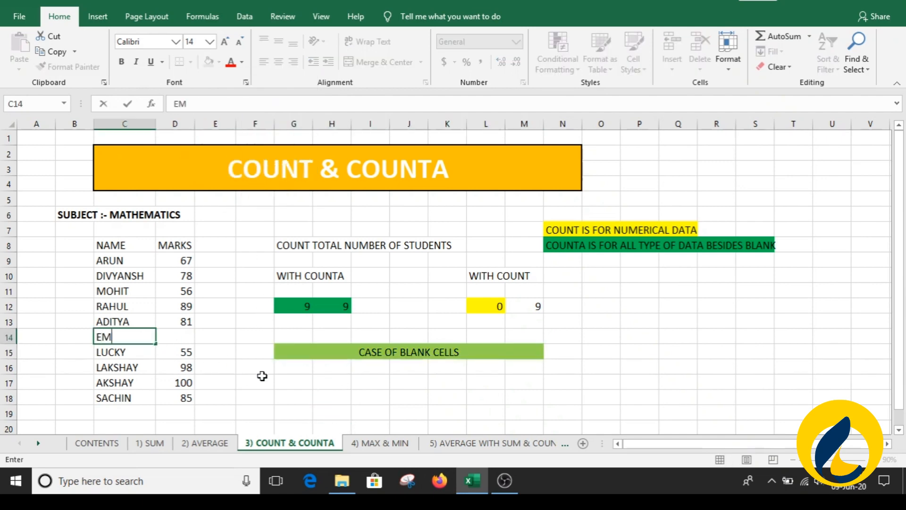
pyautogui.write('PTY')
pyautogui.press('Return')
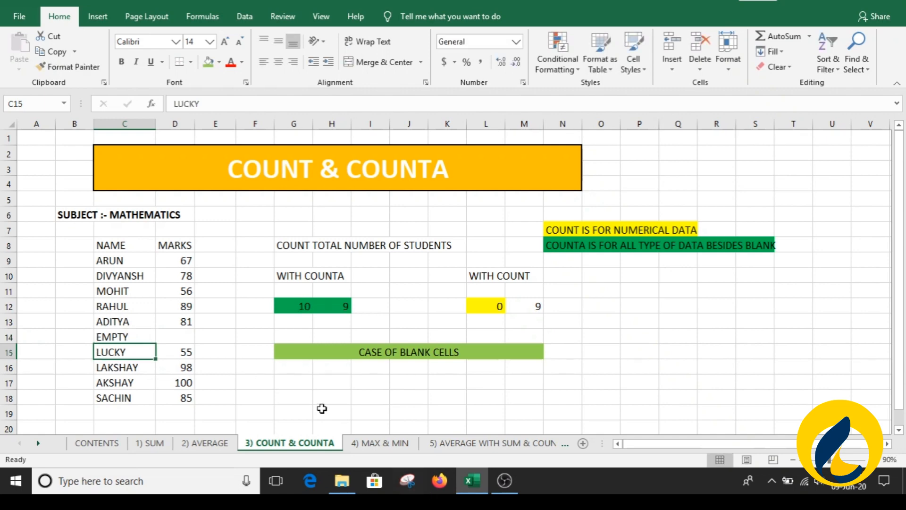
pyautogui.click(189, 339)
pyautogui.write('EMPTY')
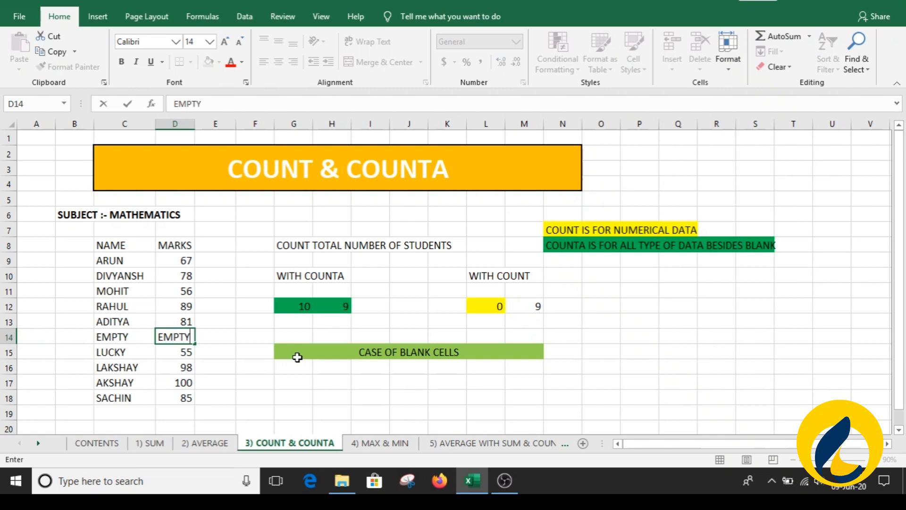
pyautogui.press('Return')
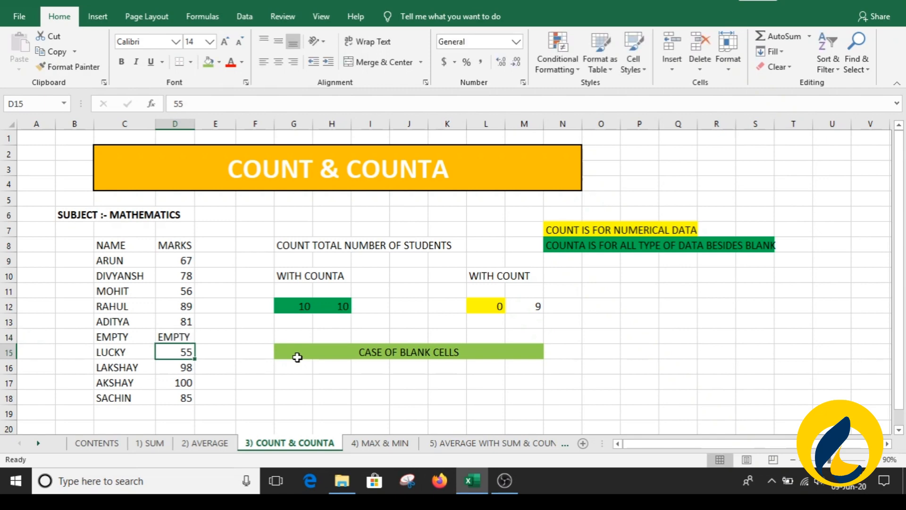
# - Replace the marks entry in D14 with an underscore to test the counts with a symbol
pyautogui.moveTo(256, 258); pyautogui.dragTo(370, 321)
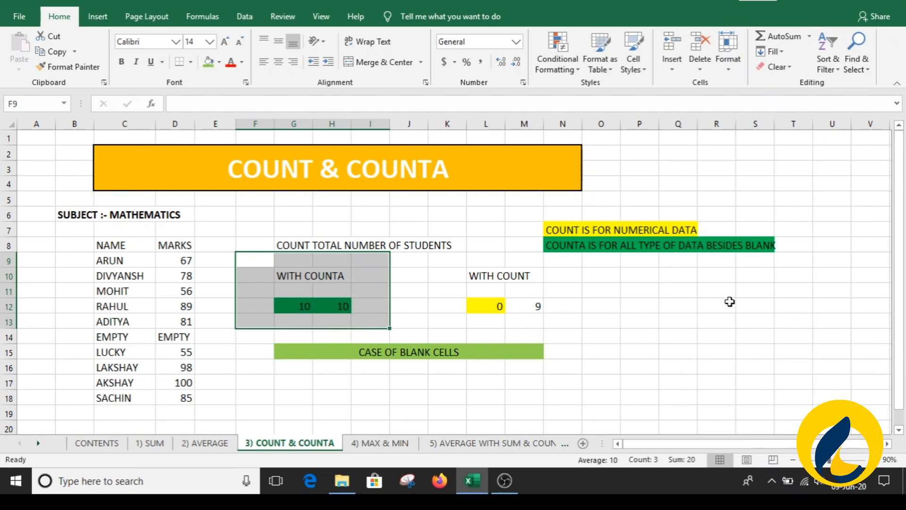
pyautogui.click(689, 341)
pyautogui.click(173, 338)
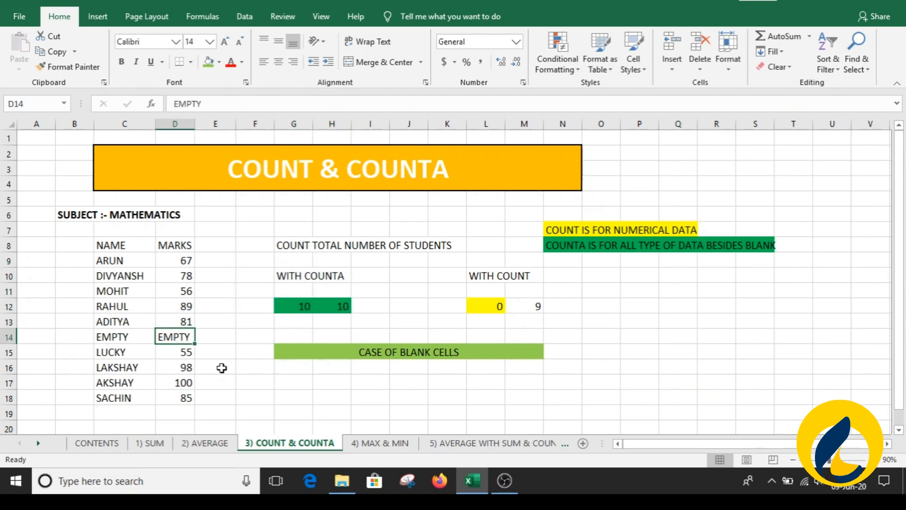
pyautogui.press('BackSpace')
pyautogui.press('Return')
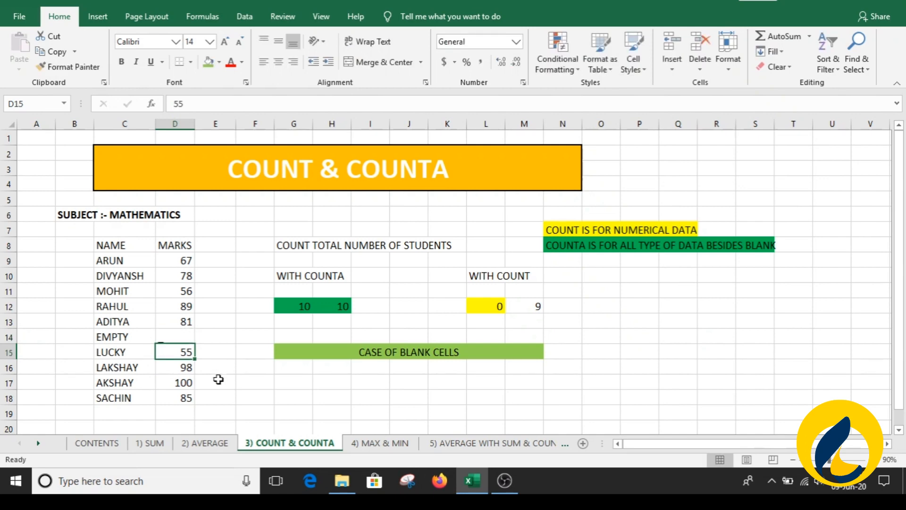
# - Replace the marks entry in D14 with the symbol & and compare the WITH COUNTA and WITH COUNT results
pyautogui.click(210, 397)
pyautogui.click(179, 337)
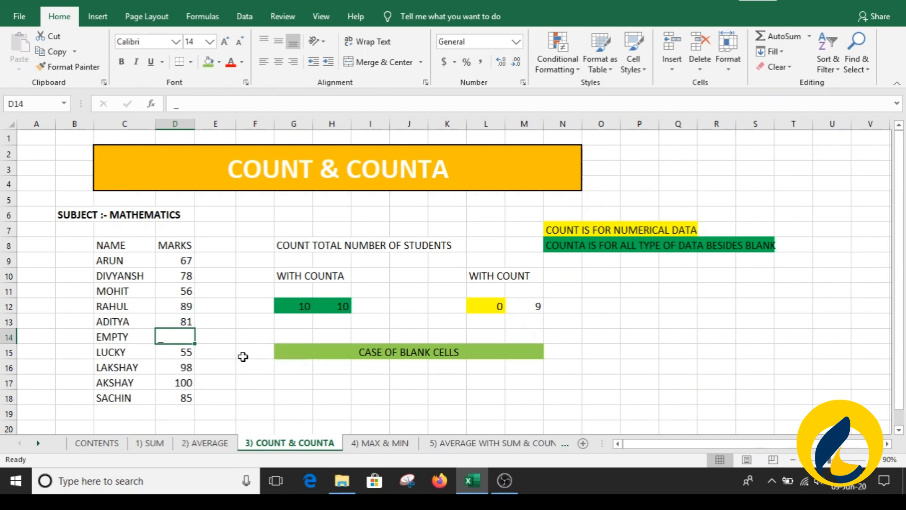
pyautogui.write('&')
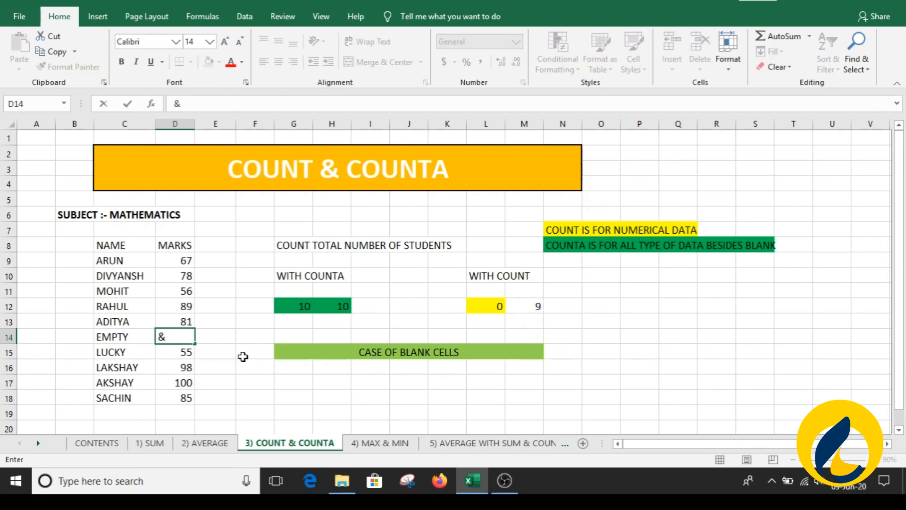
pyautogui.press('Return')
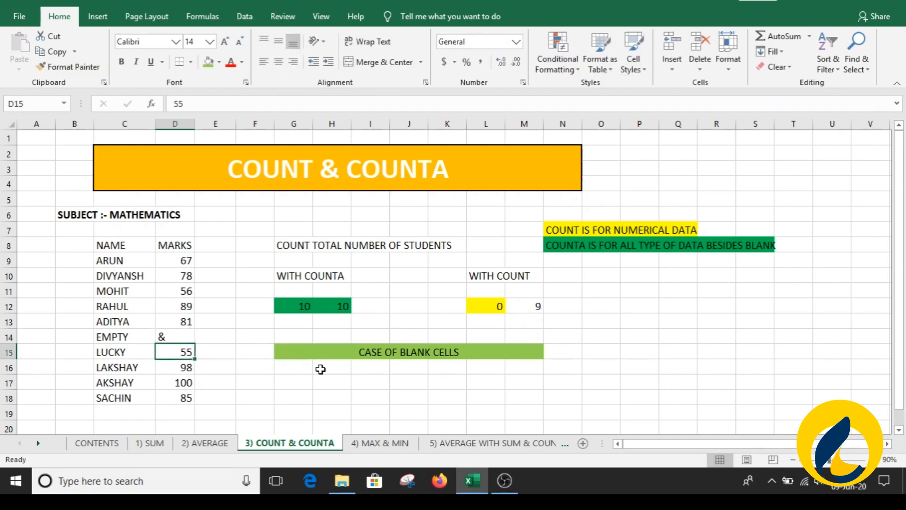
pyautogui.moveTo(265, 261); pyautogui.dragTo(370, 327)
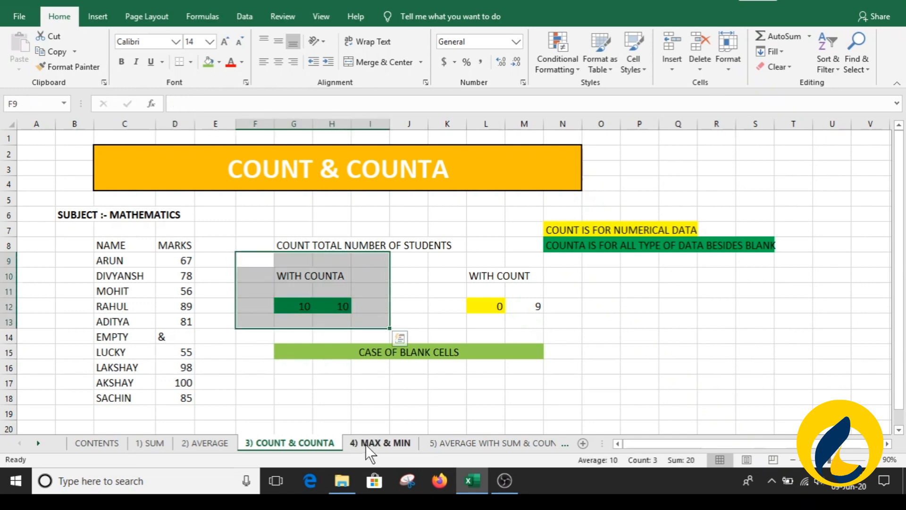
pyautogui.click(436, 318)
pyautogui.click(460, 264)
pyautogui.moveTo(460, 263); pyautogui.dragTo(547, 326)
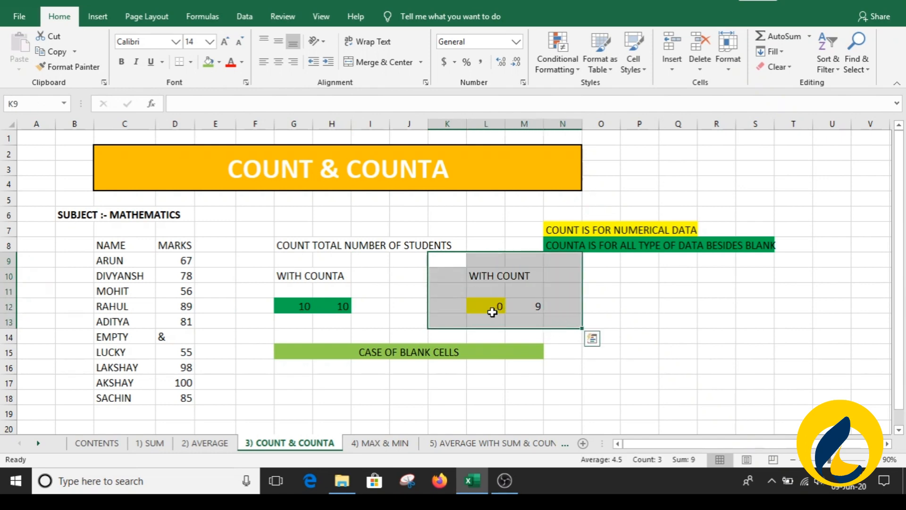
pyautogui.click(609, 352)
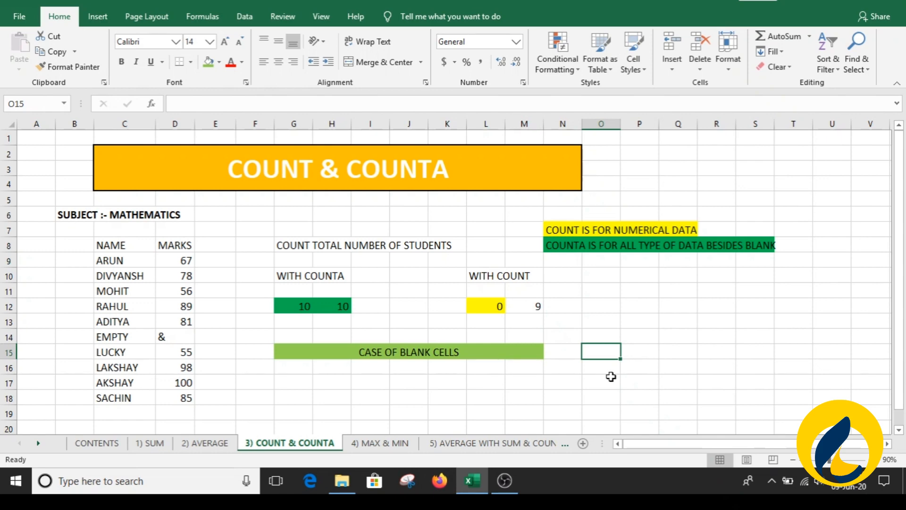
# - On the 4) MAX & MIN sheet, calculate the highest mathematics mark in N9 with =MAX(D9:D18)
pyautogui.click(389, 449)
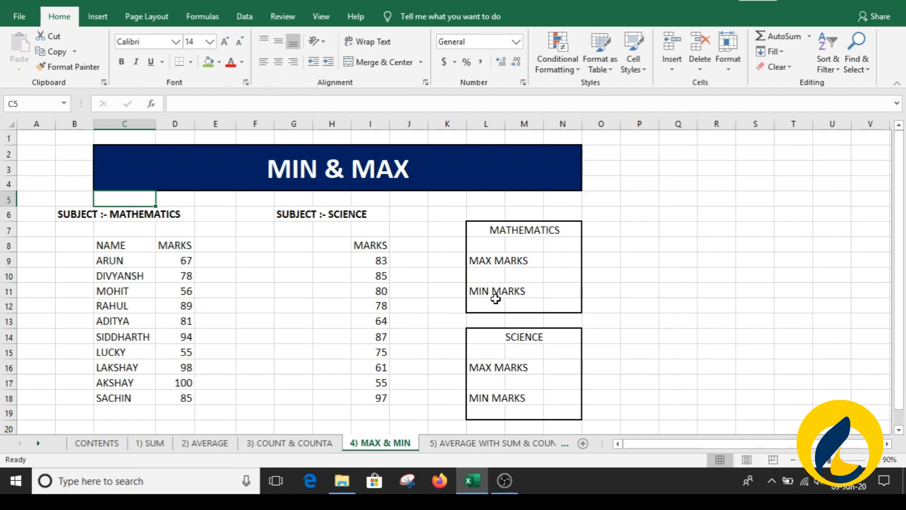
pyautogui.click(562, 261)
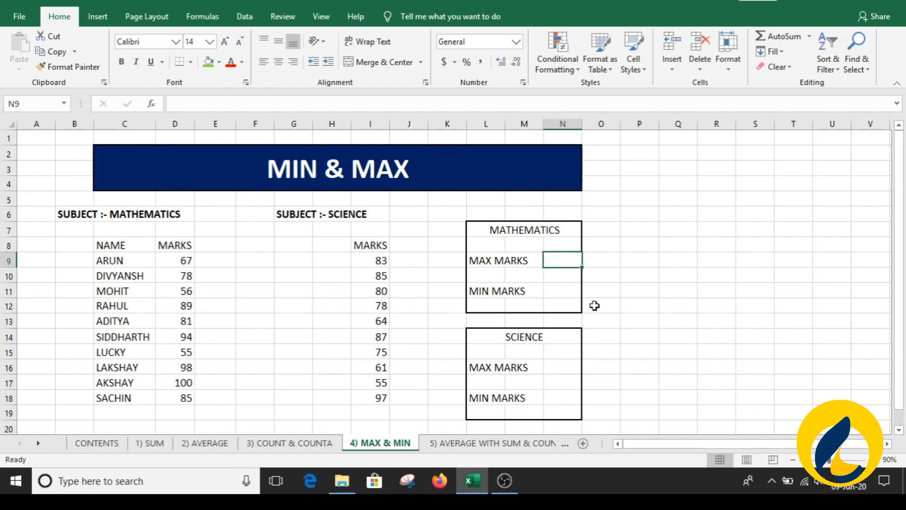
pyautogui.write('=MAX(')
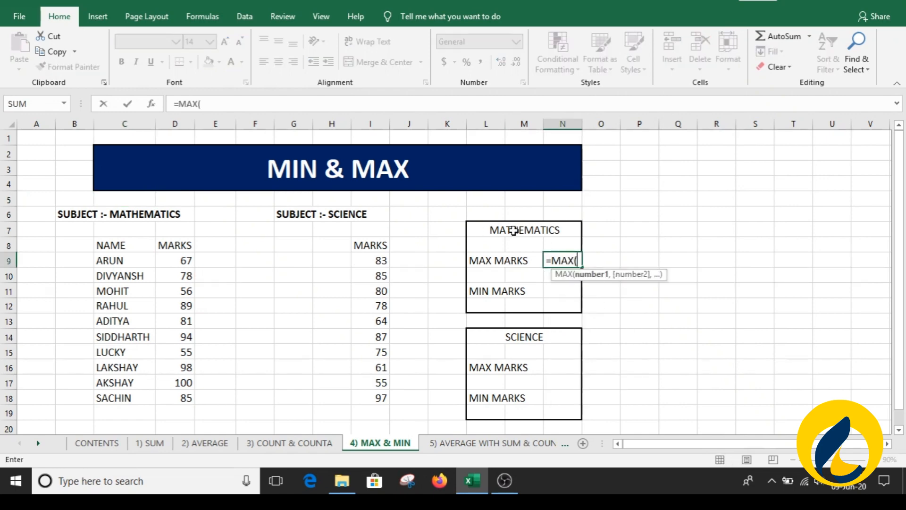
pyautogui.moveTo(177, 261); pyautogui.dragTo(171, 399)
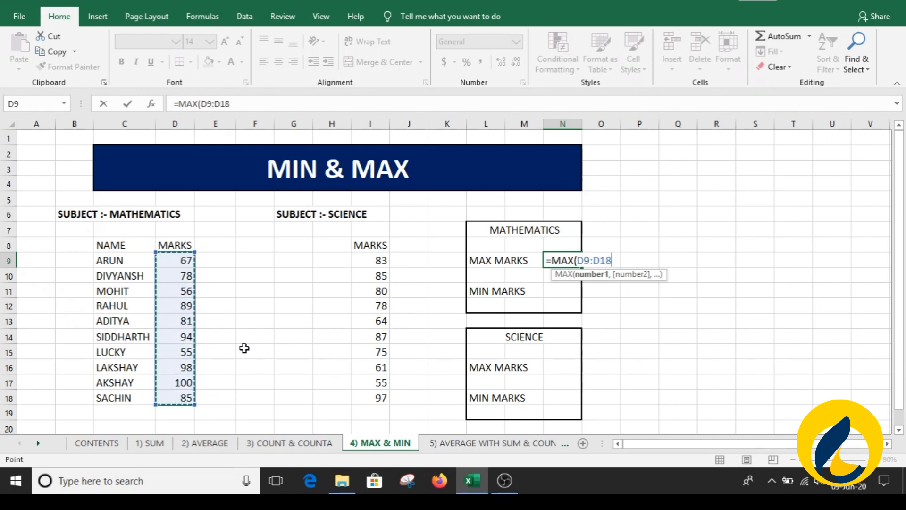
pyautogui.write(')')
pyautogui.press('Return')
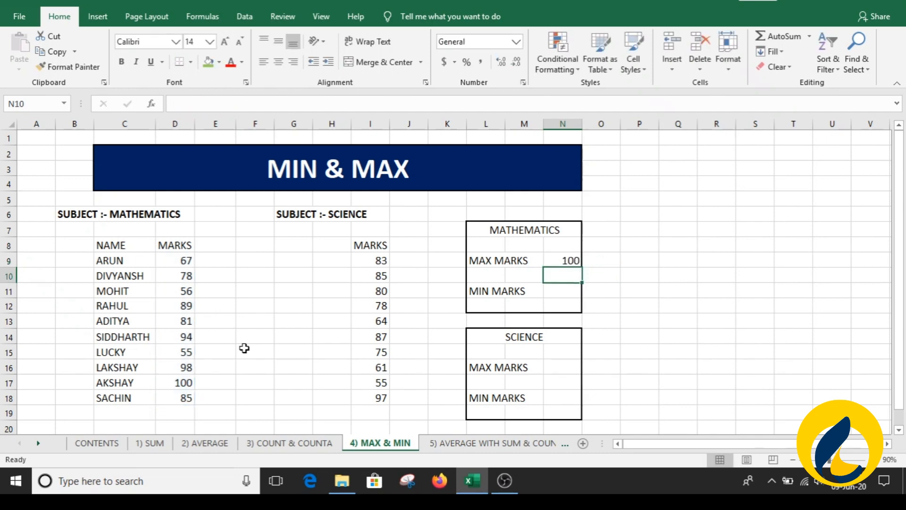
# - Calculate the highest science mark in N16 with =MAX(I9:I18)
pyautogui.click(556, 368)
pyautogui.write('=MAX(')
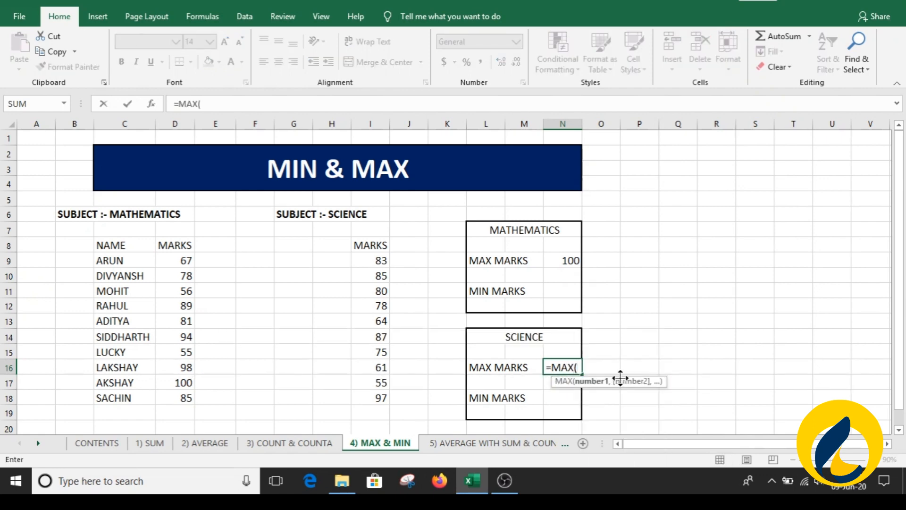
pyautogui.moveTo(384, 260); pyautogui.dragTo(384, 399)
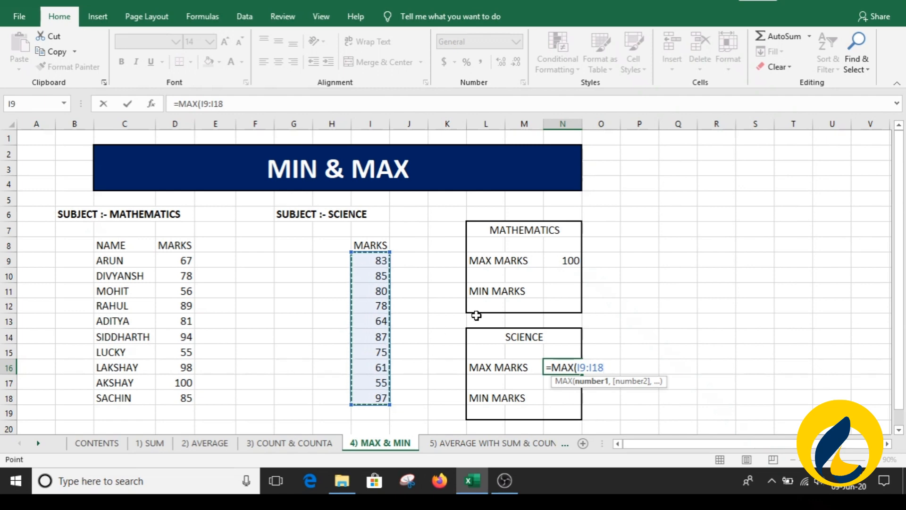
pyautogui.write(')')
pyautogui.press('Return')
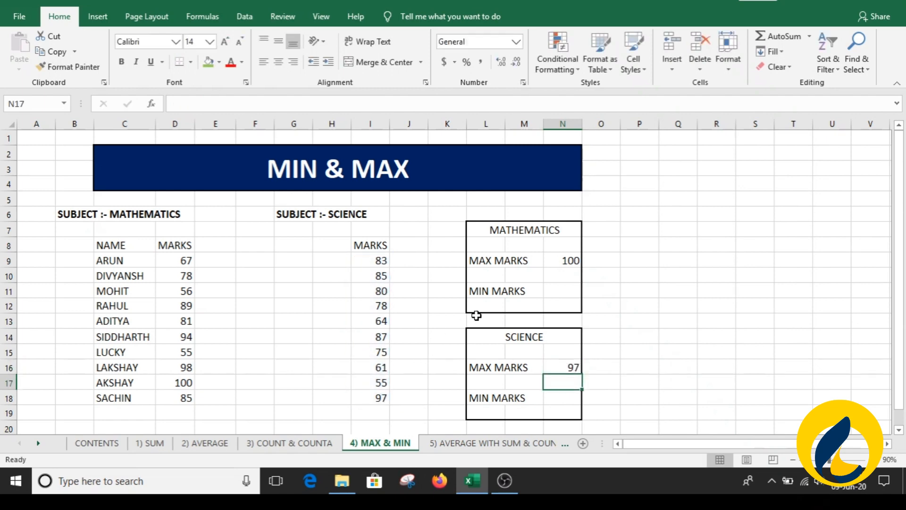
# - Calculate the lowest mathematics mark in N11 with =MIN(D9:D18)
pyautogui.click(549, 288)
pyautogui.write('=')
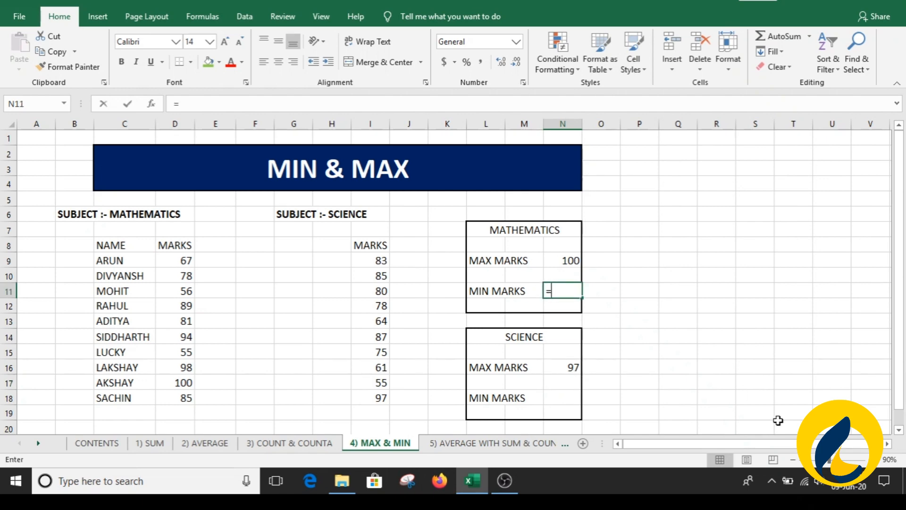
pyautogui.write('MIN(')
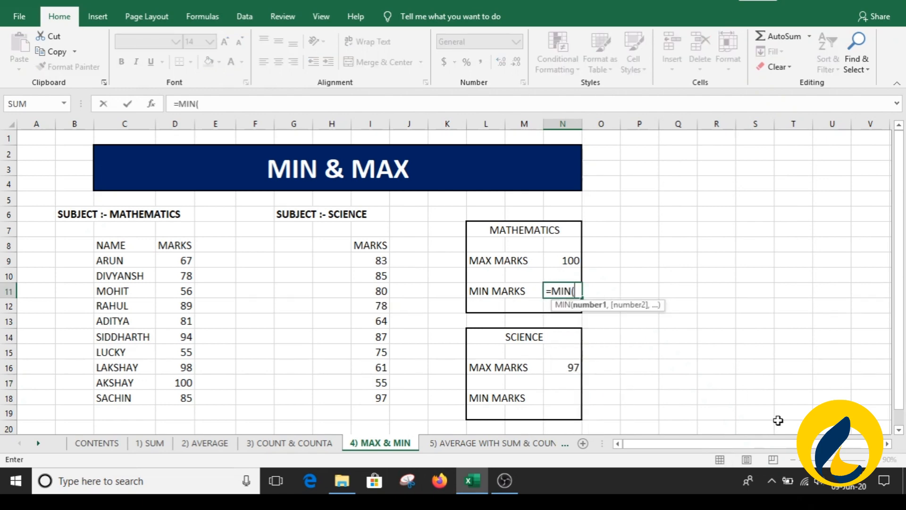
pyautogui.moveTo(192, 261); pyautogui.dragTo(182, 400)
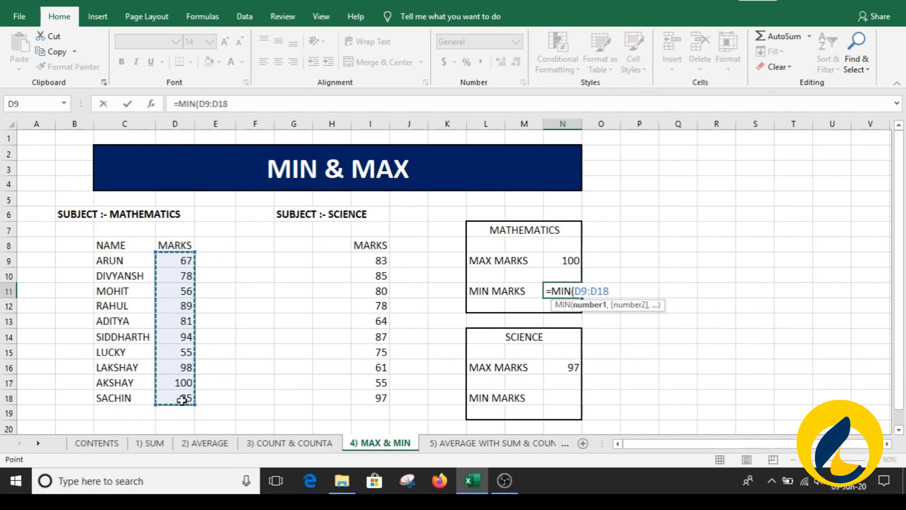
pyautogui.write(')')
pyautogui.press('Return')
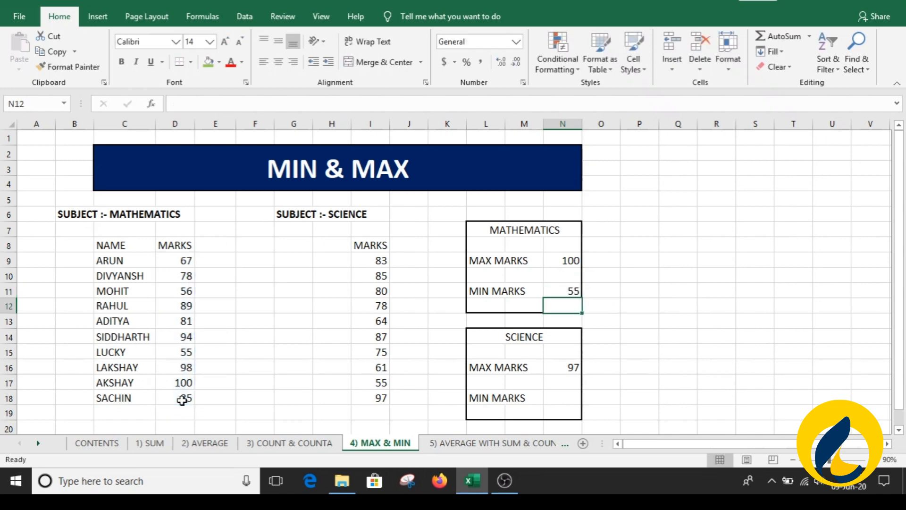
# - Calculate the lowest science mark in N18 with =MIN(I9:I18)
pyautogui.click(560, 398)
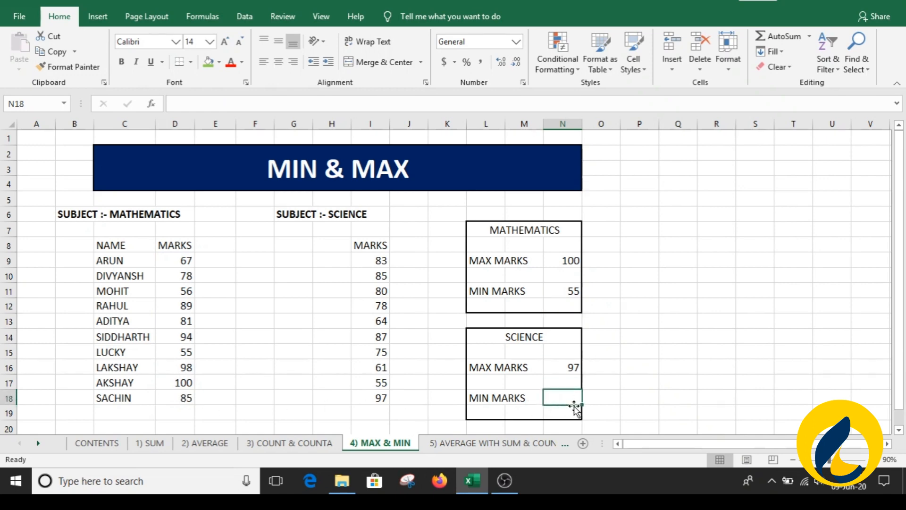
pyautogui.write('=MIN(')
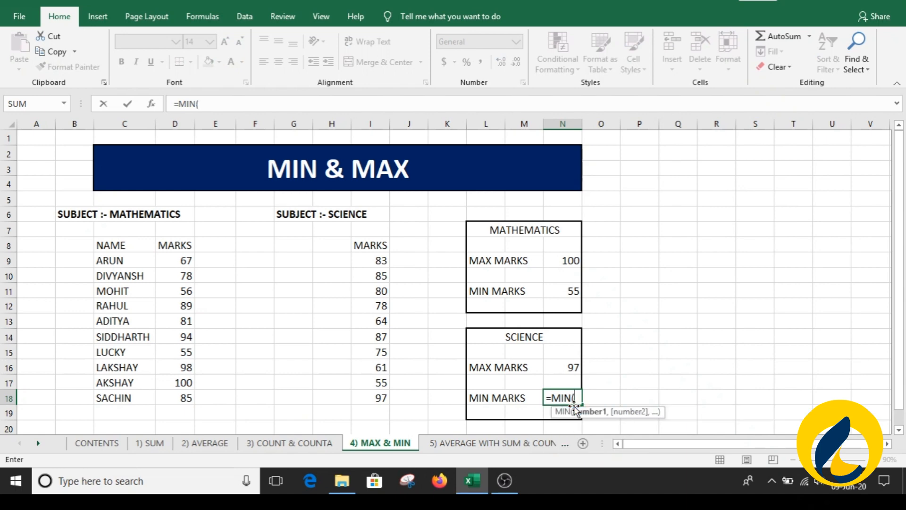
pyautogui.moveTo(351, 256); pyautogui.dragTo(371, 399)
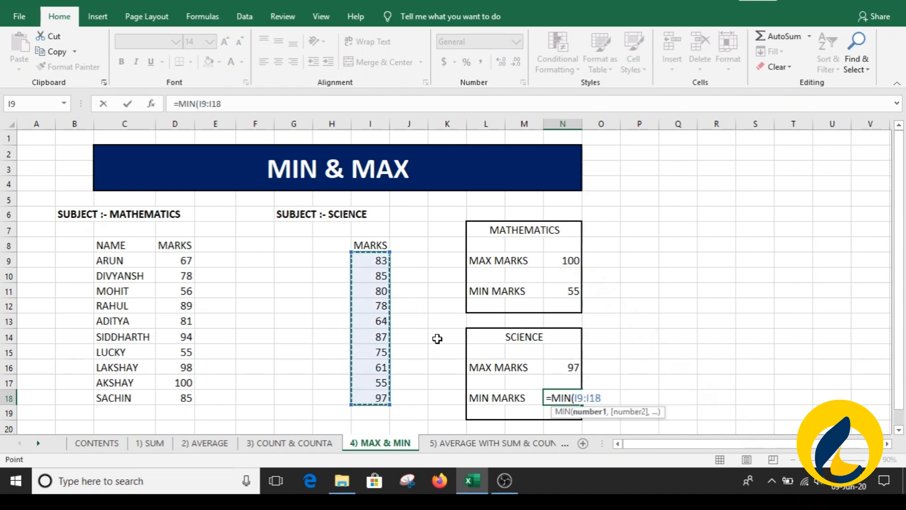
pyautogui.write(')')
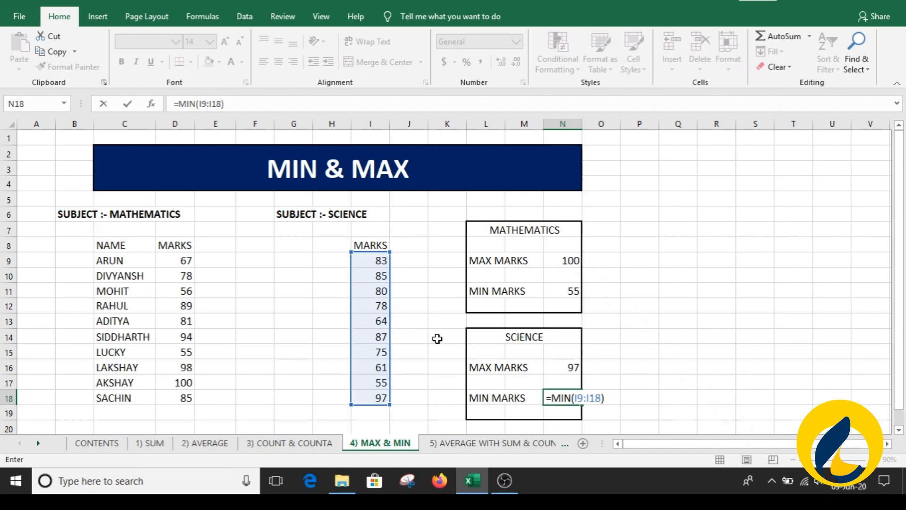
pyautogui.press('Return')
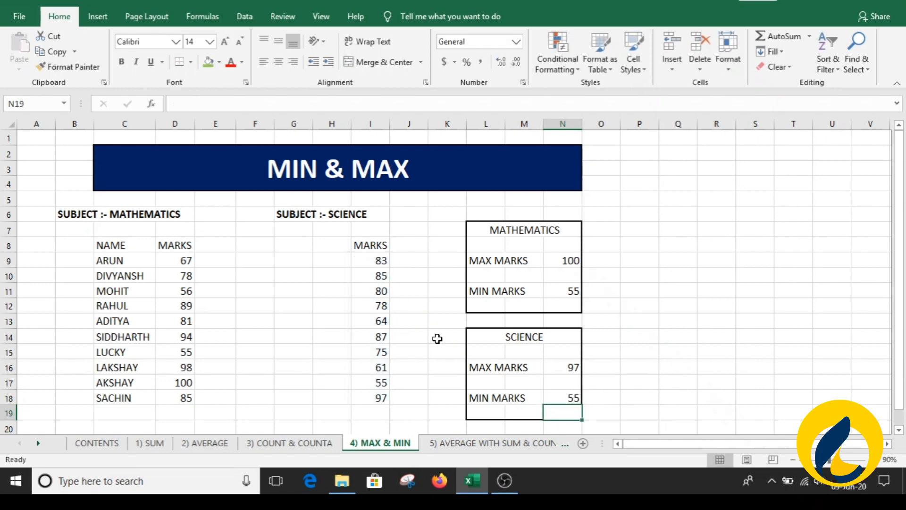
# - Enter the note heading CALCULATION OF RANGE in cell Q8
pyautogui.click(674, 251)
pyautogui.write('cCAL')
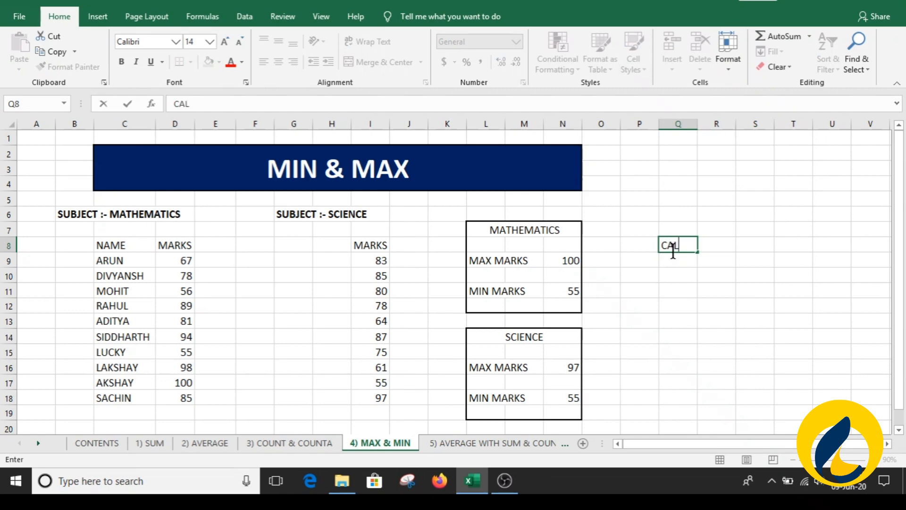
pyautogui.write('CULATION OF RANGE')
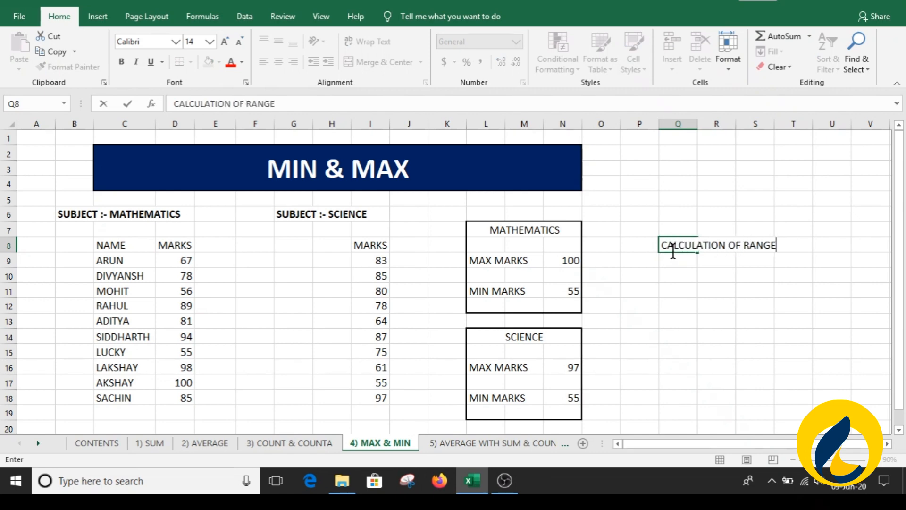
pyautogui.press('Return')
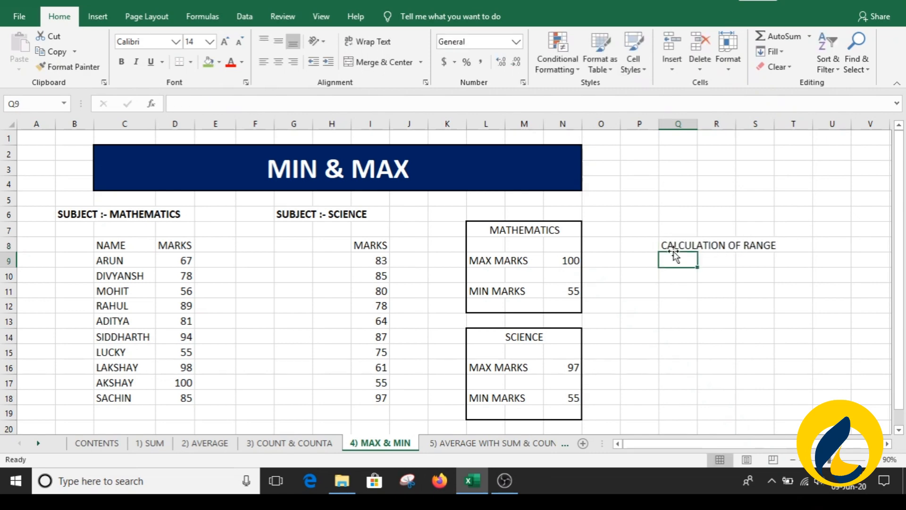
# - Enter the range formula note MAX- MIN in cell Q10 and make it bold
pyautogui.click(642, 229)
pyautogui.moveTo(643, 228); pyautogui.dragTo(812, 264)
pyautogui.click(679, 281)
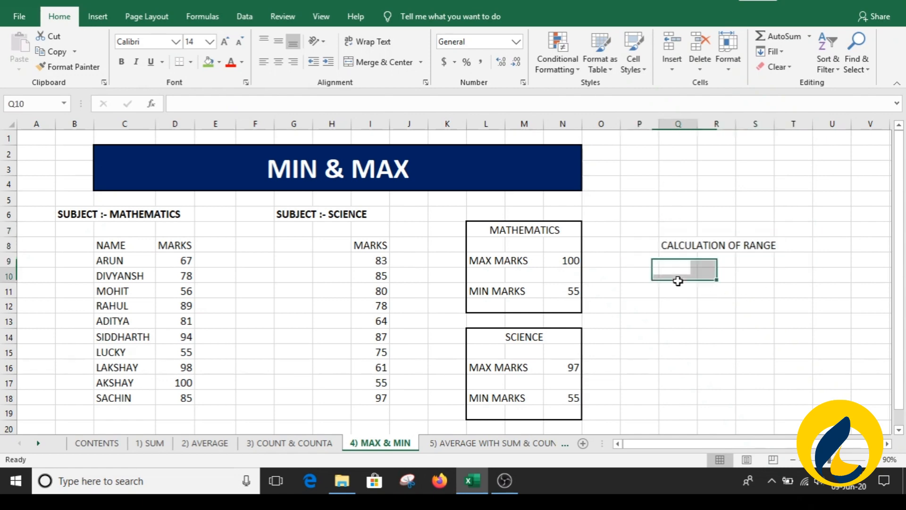
pyautogui.write('X- MIN')
pyautogui.press('Return')
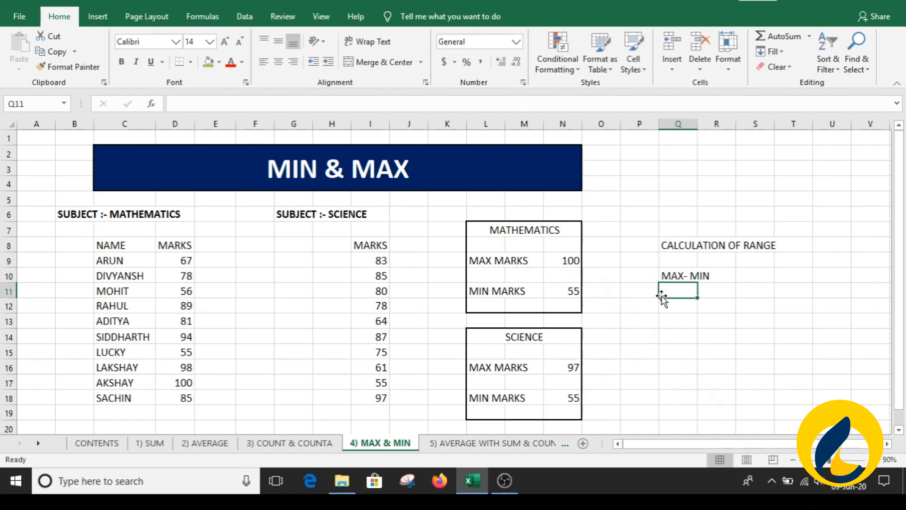
pyautogui.click(663, 273)
pyautogui.hotkey('ctrl', 'b')
pyautogui.click(782, 319)
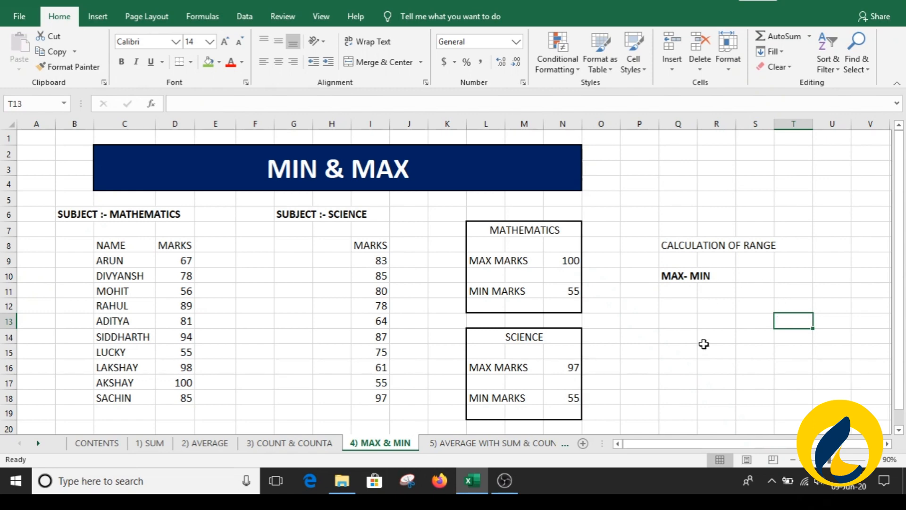
# - Clear the range calculation notes from cells Q7:S11
pyautogui.moveTo(667, 229); pyautogui.dragTo(769, 294)
pyautogui.press('Delete')
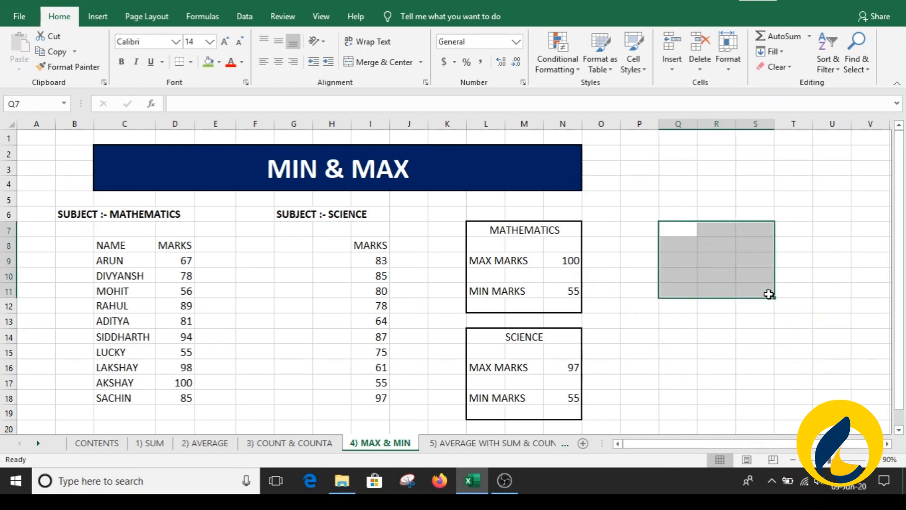
pyautogui.click(648, 400)
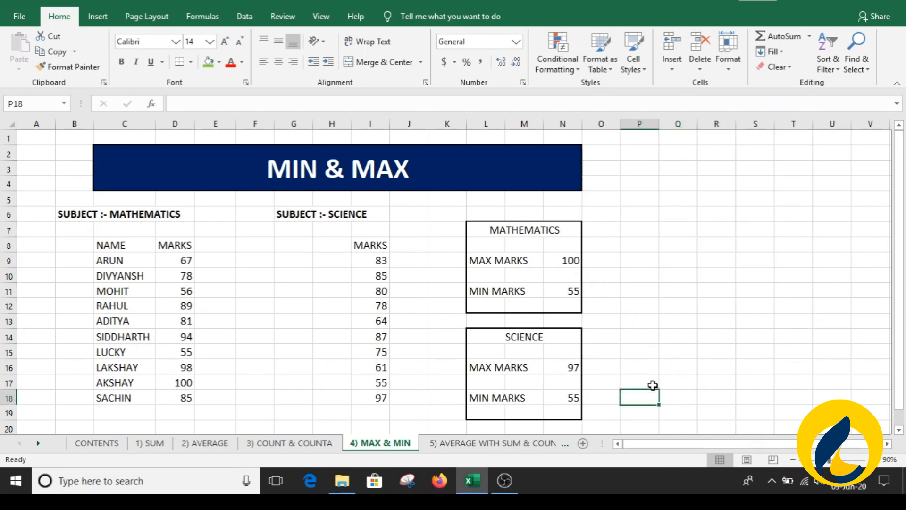
# - Open the 5) AVERAGE WITH SUM & COUNT sheet
pyautogui.click(491, 444)
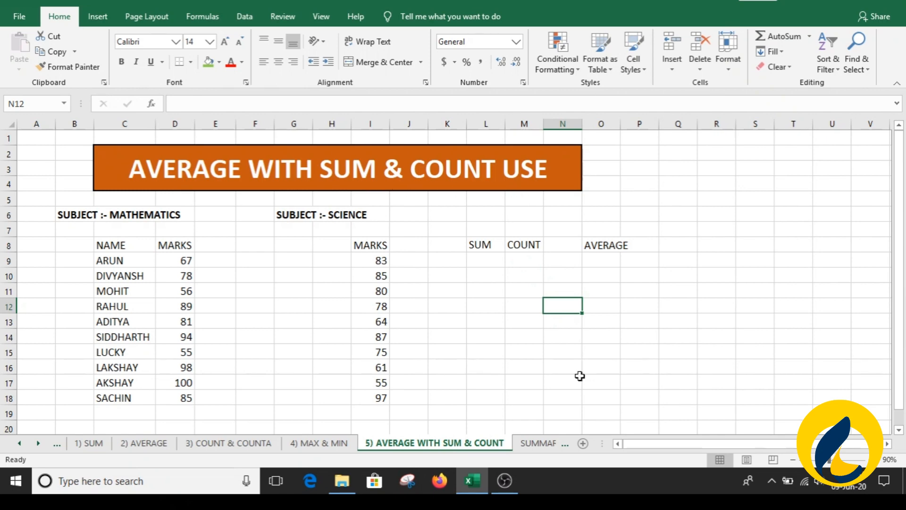
# - Extend the AVERAGE heading in cell O8 to read AVERAGE OF MATHEMATICS AND SCIENCE
pyautogui.click(526, 342)
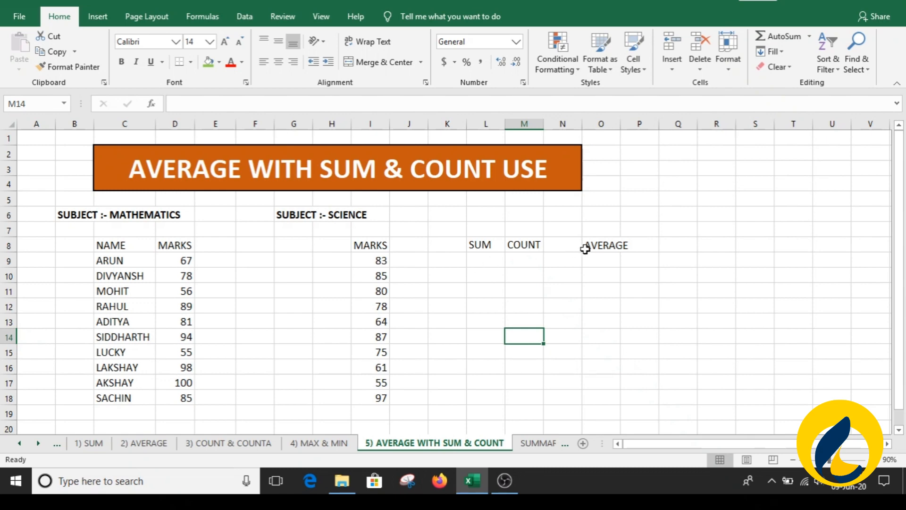
pyautogui.click(588, 247)
pyautogui.click(303, 107)
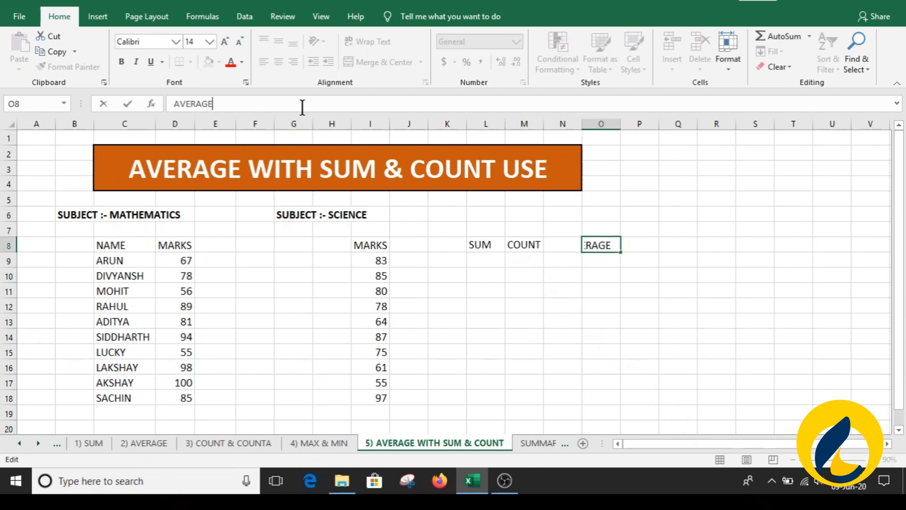
pyautogui.write('OF MA')
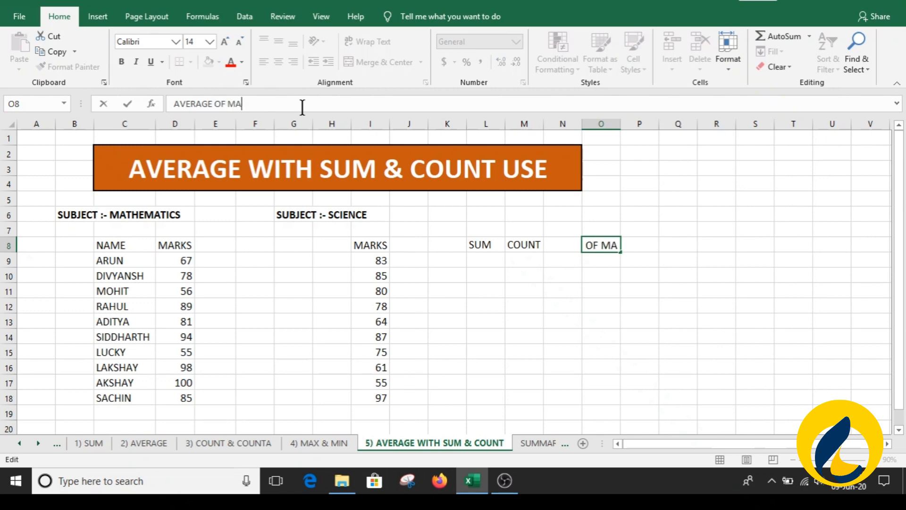
pyautogui.write('THEMATICS AND SC')
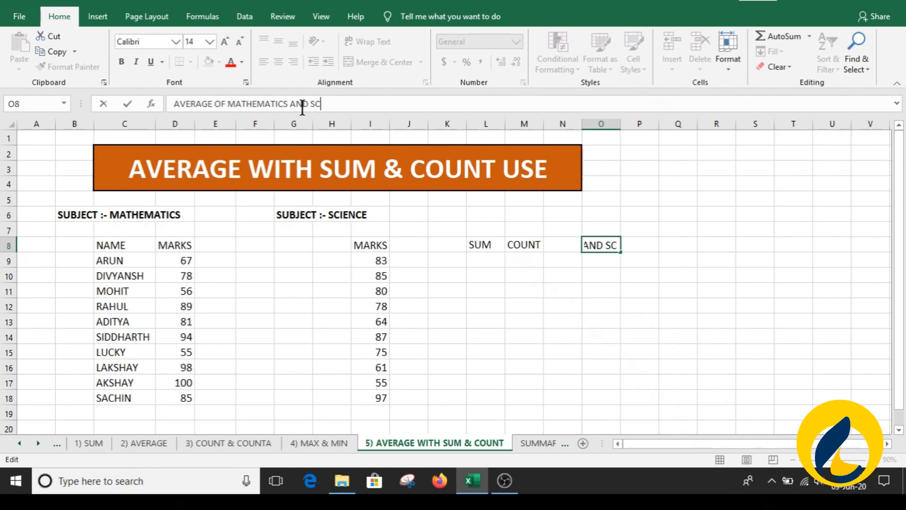
pyautogui.write('IENCE')
pyautogui.press('Return')
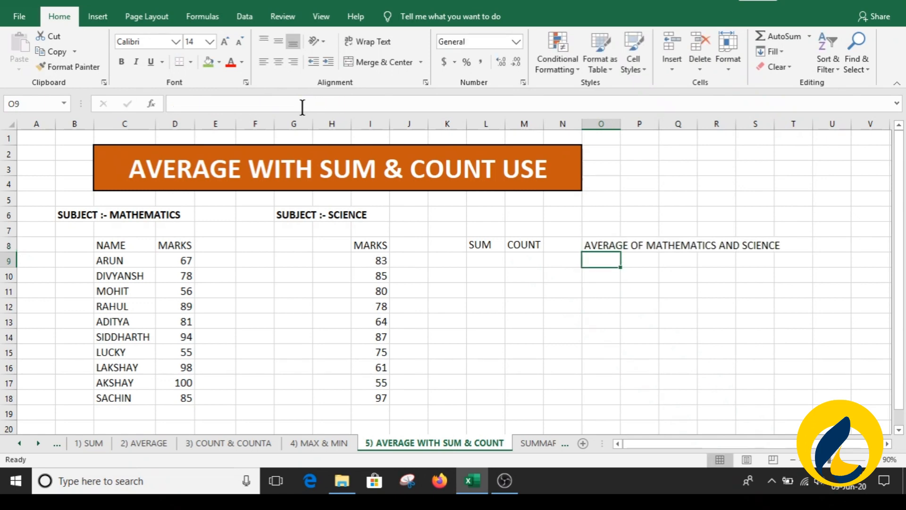
# - Total the first student's two marks with =SUM(D9,I9) in cell L9 and fill the formula down to L18
pyautogui.click(479, 259)
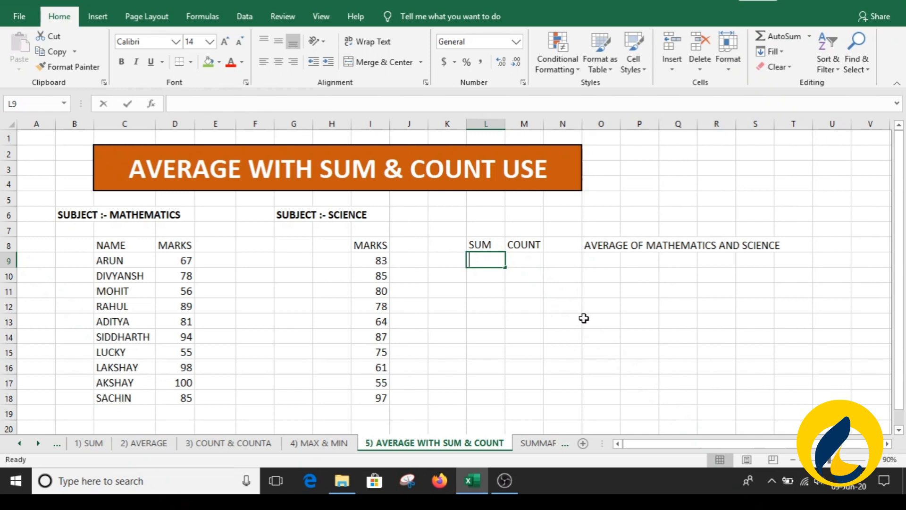
pyautogui.write('=SUM(')
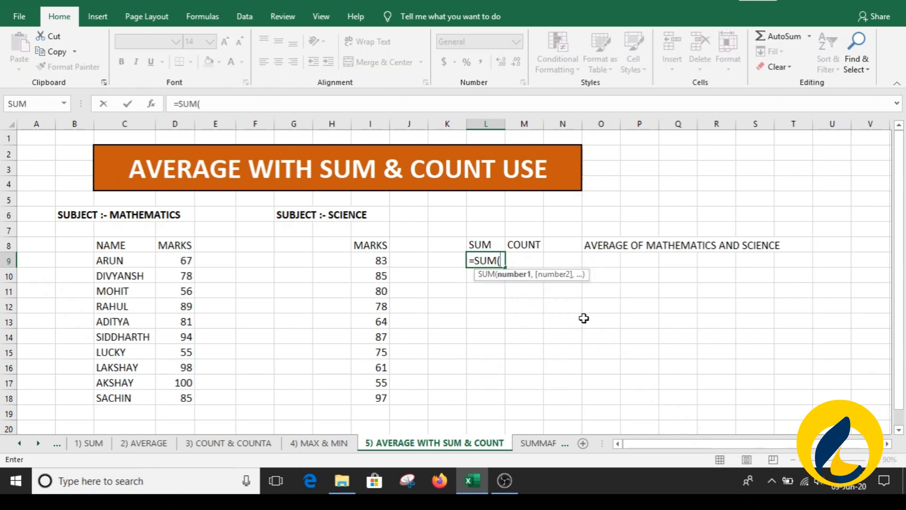
pyautogui.click(179, 258)
pyautogui.write(',')
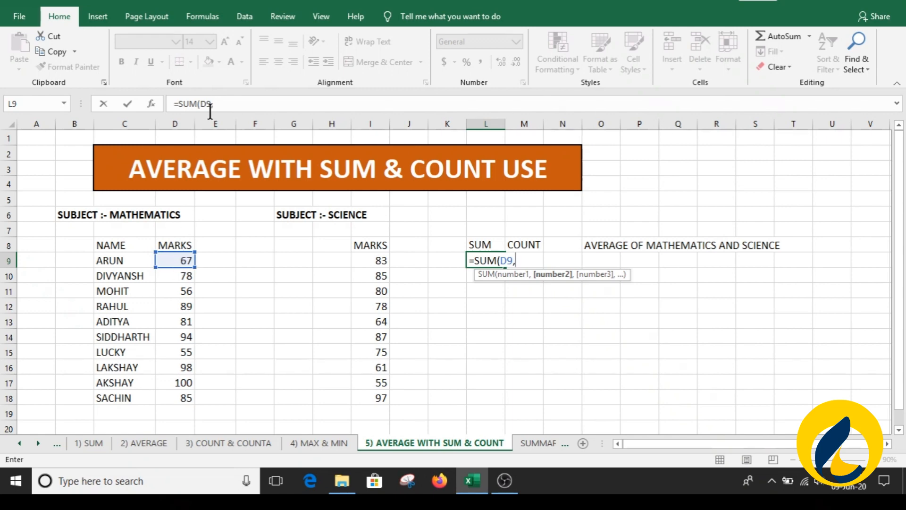
pyautogui.click(375, 261)
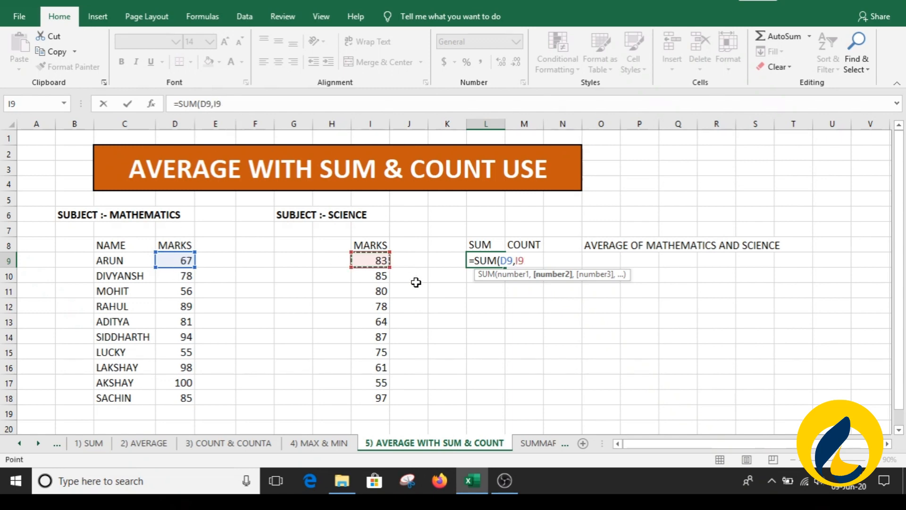
pyautogui.write(')')
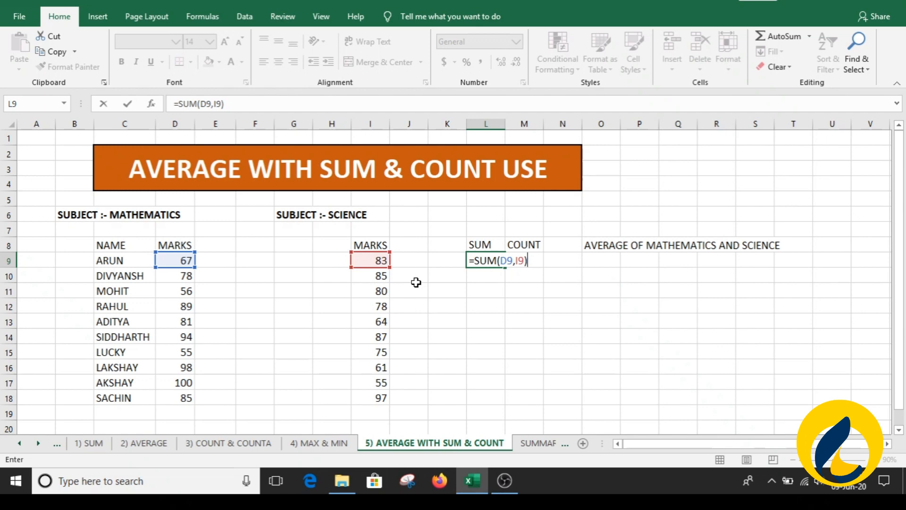
pyautogui.press('Return')
pyautogui.click(494, 262)
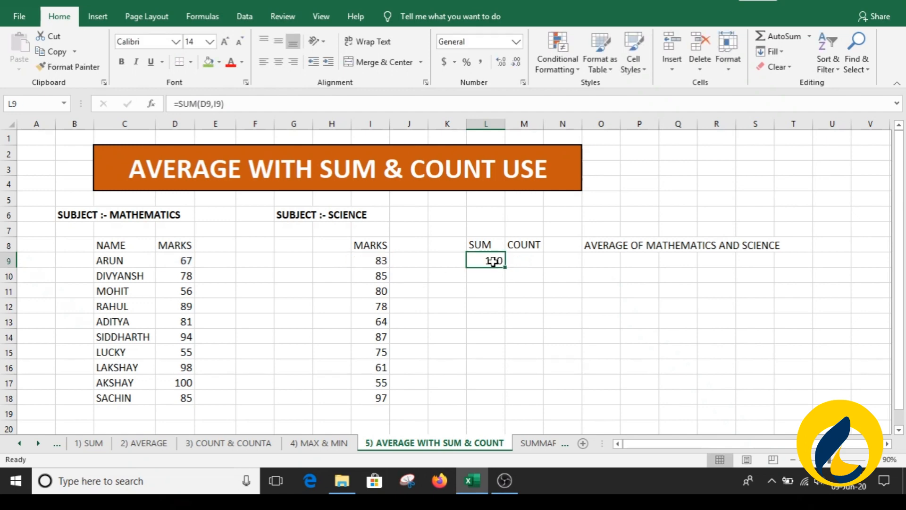
pyautogui.moveTo(508, 268); pyautogui.dragTo(501, 402)
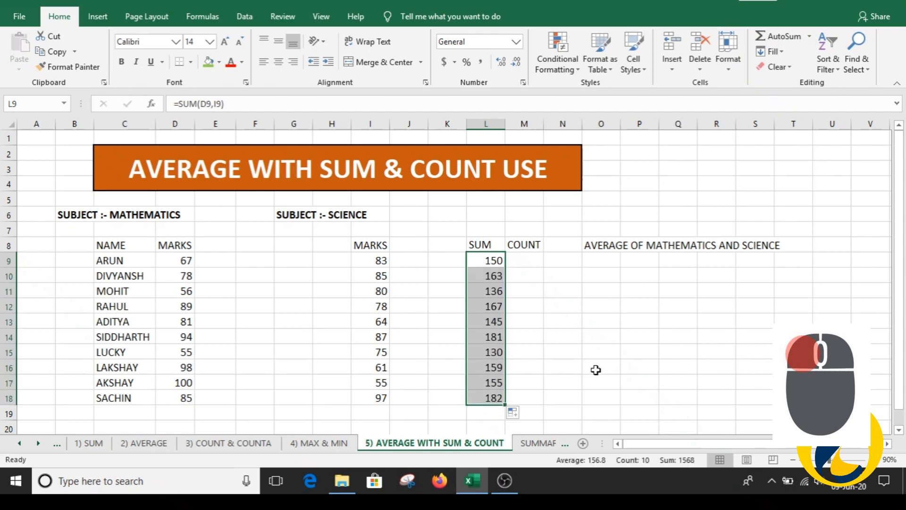
pyautogui.click(595, 370)
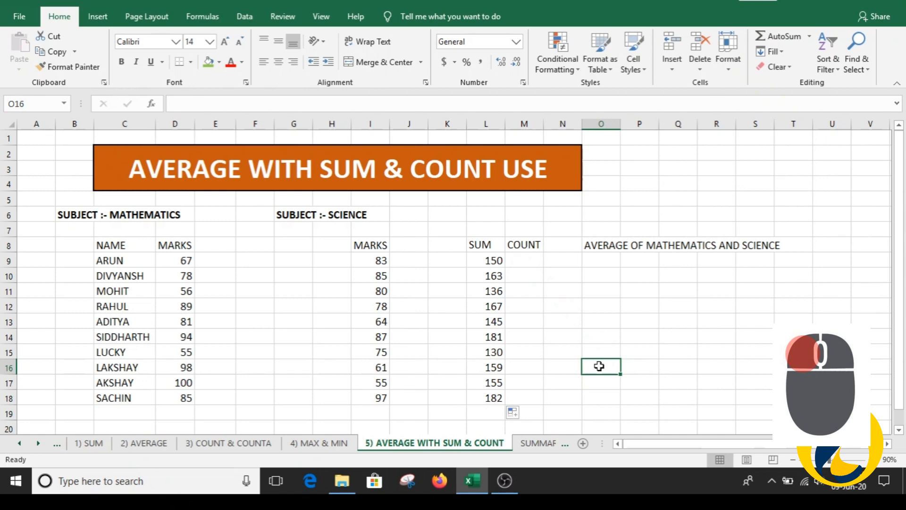
# - Count the first student's marks with =COUNT(D9,I9) in cell M9 and fill the formula down to M18
pyautogui.click(523, 260)
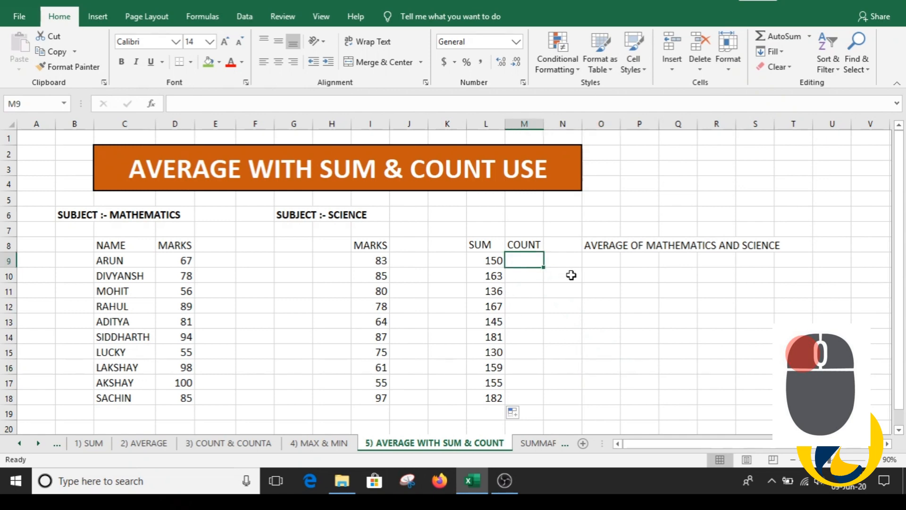
pyautogui.write('=COUN')
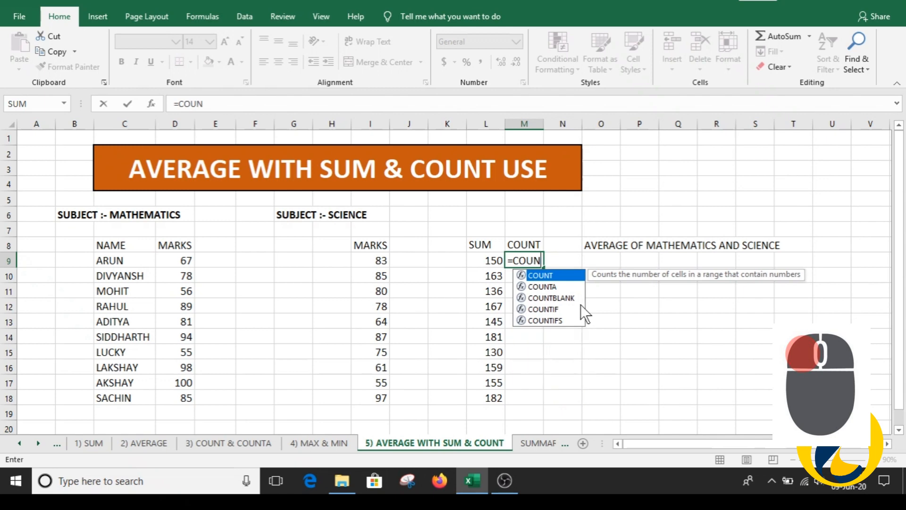
pyautogui.write('T(')
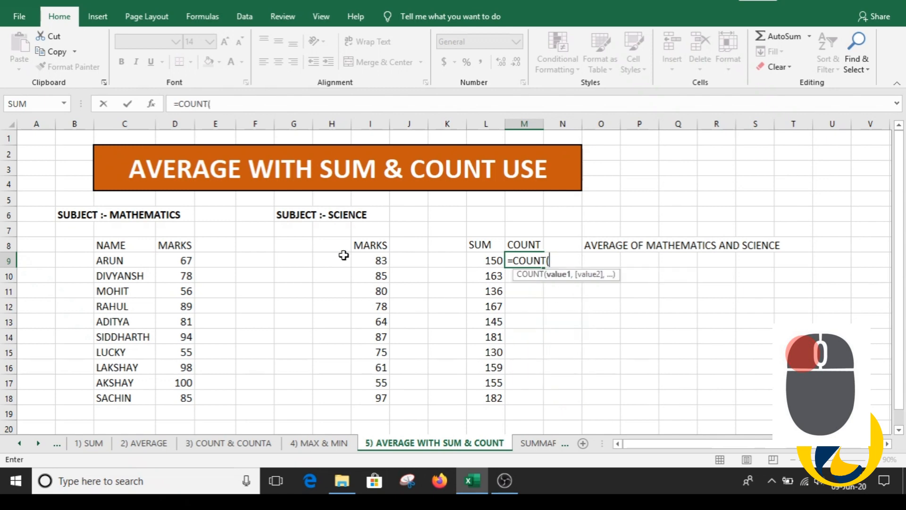
pyautogui.click(193, 266)
pyautogui.write(',')
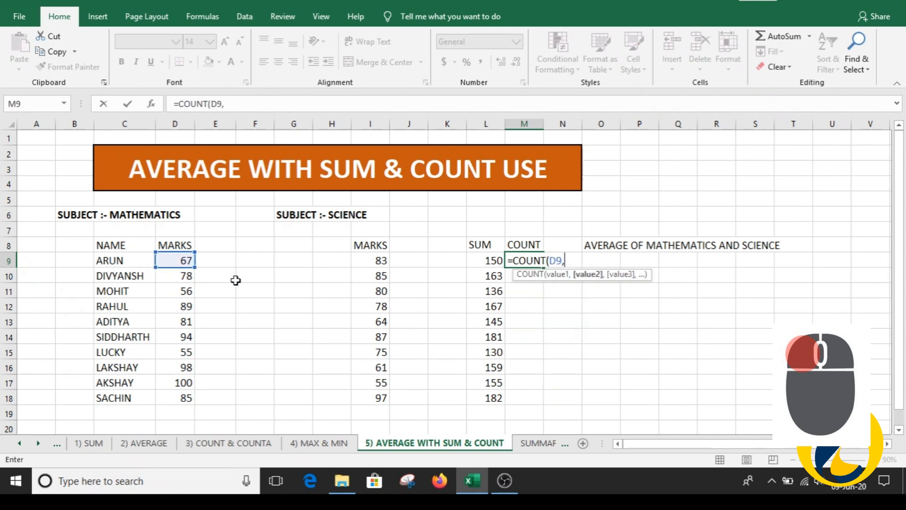
pyautogui.click(377, 259)
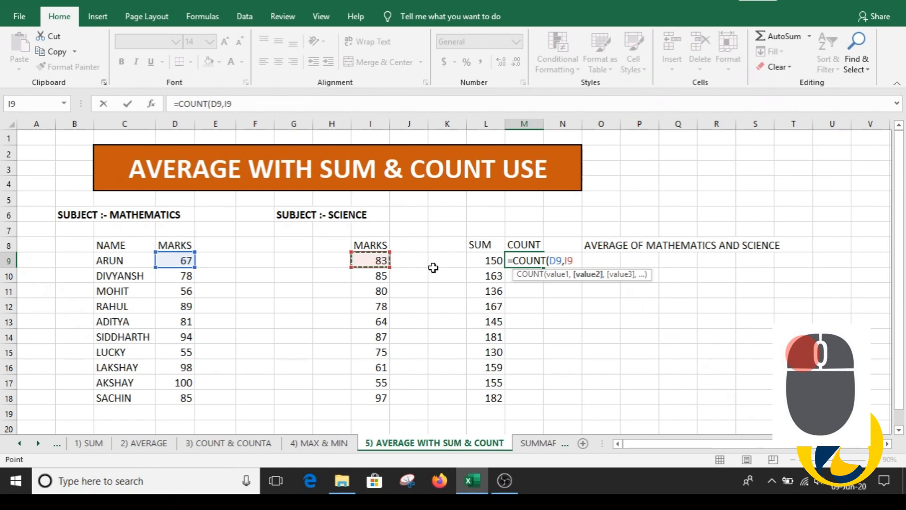
pyautogui.write(')')
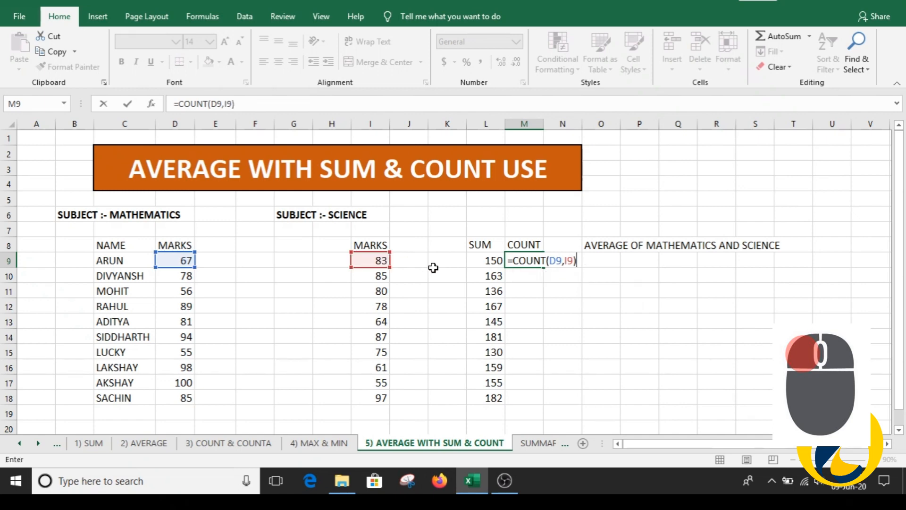
pyautogui.hotkey('ctrl', 'Return')
pyautogui.press('Return')
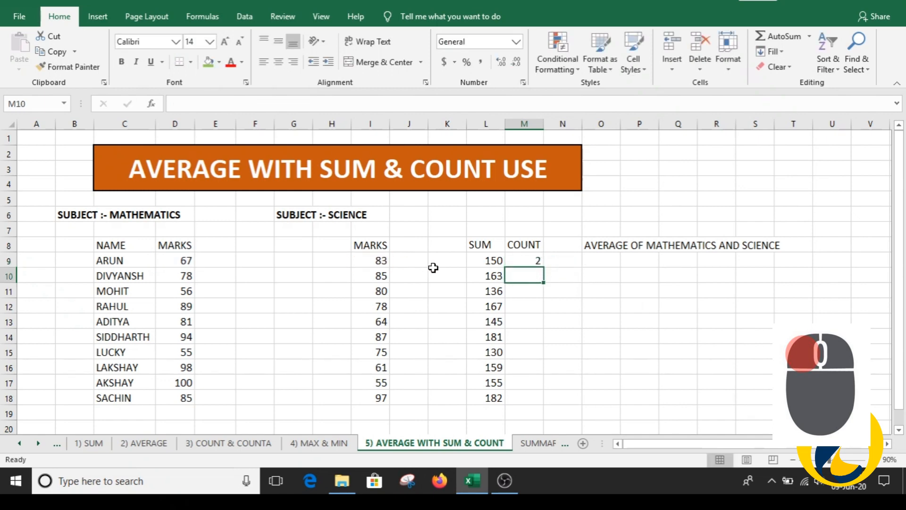
pyautogui.click(526, 258)
pyautogui.moveTo(544, 267); pyautogui.dragTo(534, 405)
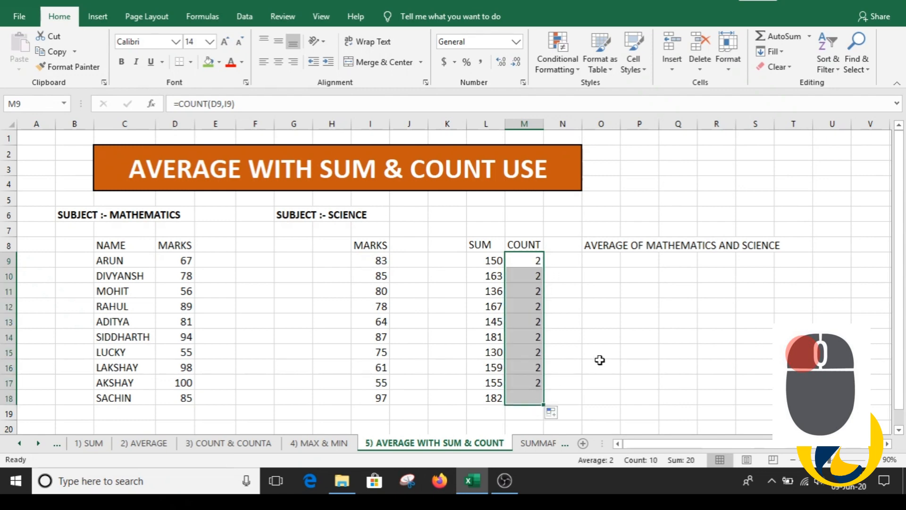
pyautogui.click(601, 364)
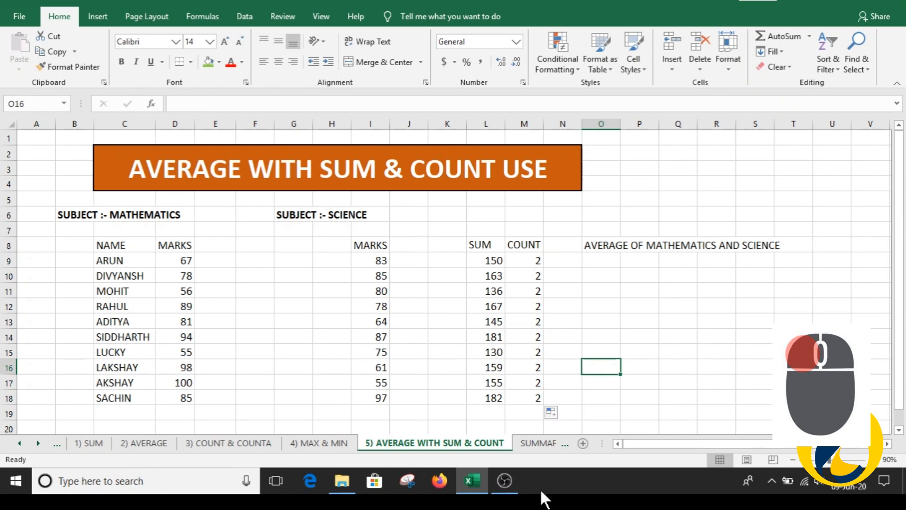
# - Calculate the average with =L9/M9 in cell O9 and fill the formula down to O18
pyautogui.click(612, 272)
pyautogui.click(612, 259)
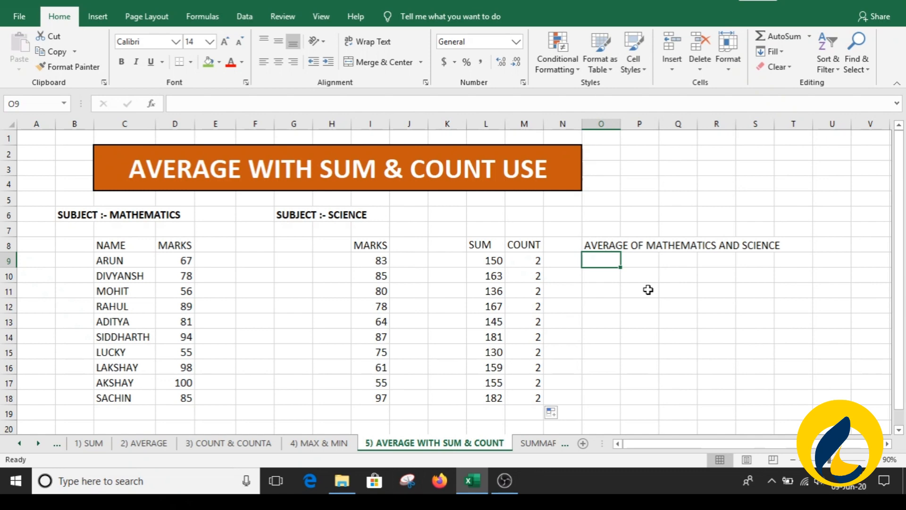
pyautogui.write('=')
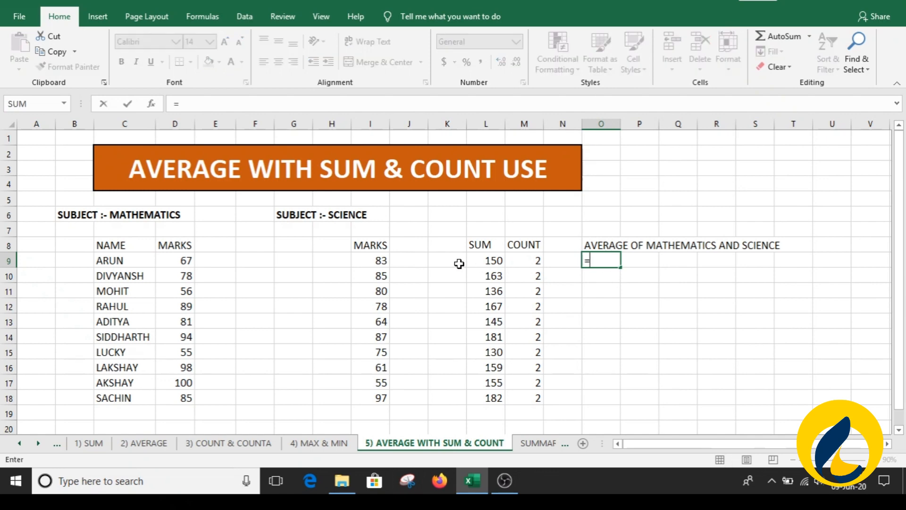
pyautogui.click(491, 261)
pyautogui.write('/')
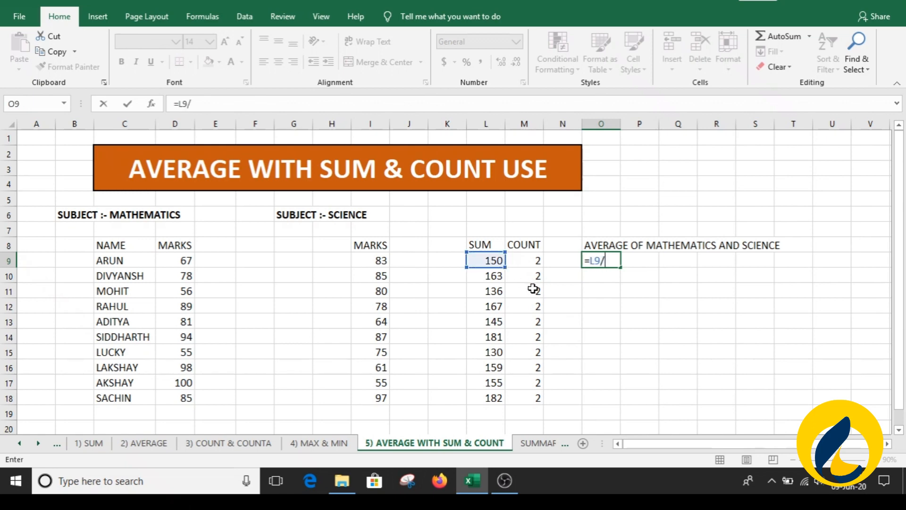
pyautogui.click(539, 263)
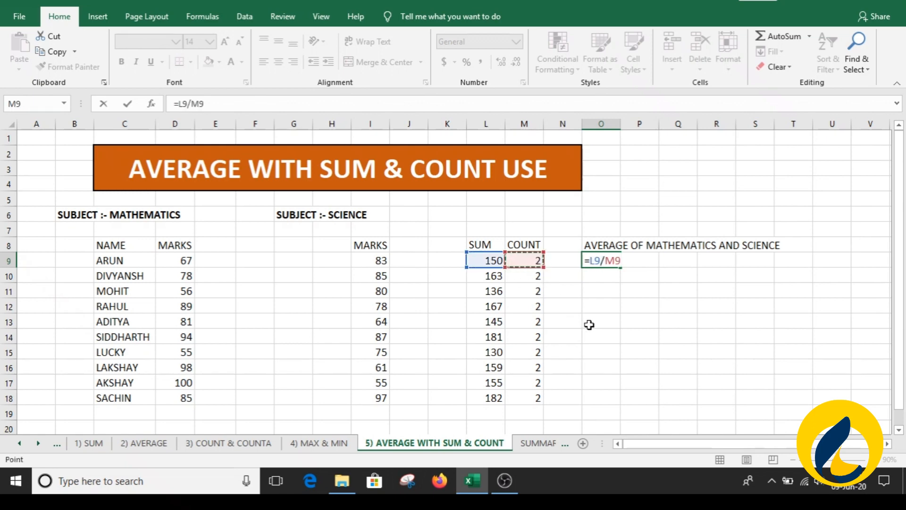
pyautogui.press('Return')
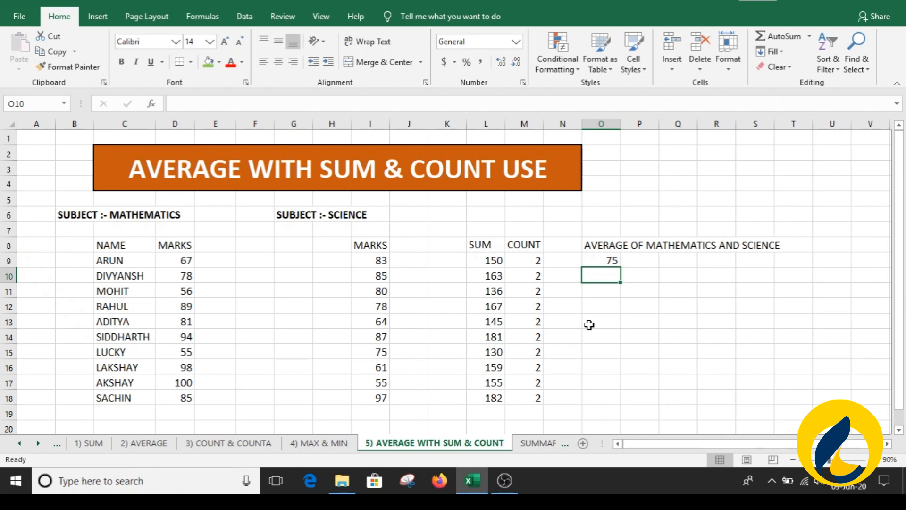
pyautogui.click(593, 260)
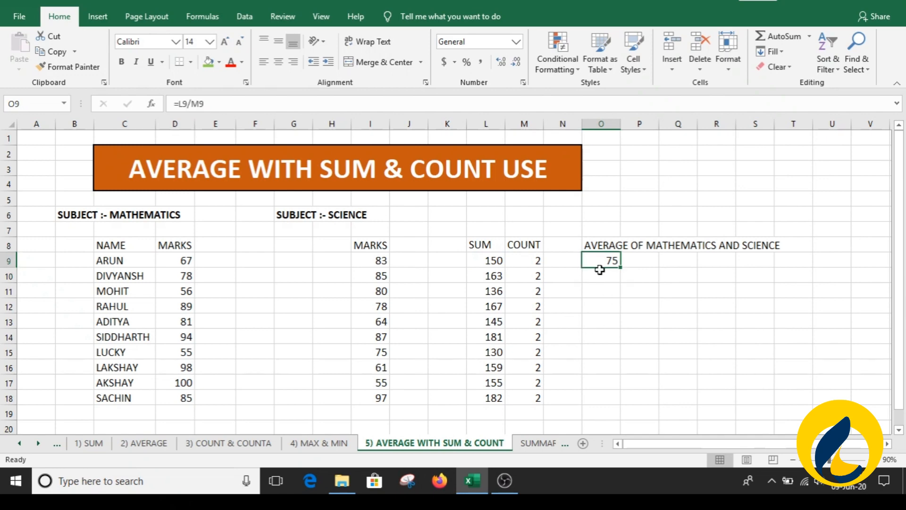
pyautogui.moveTo(621, 270); pyautogui.dragTo(609, 404)
pyautogui.click(673, 362)
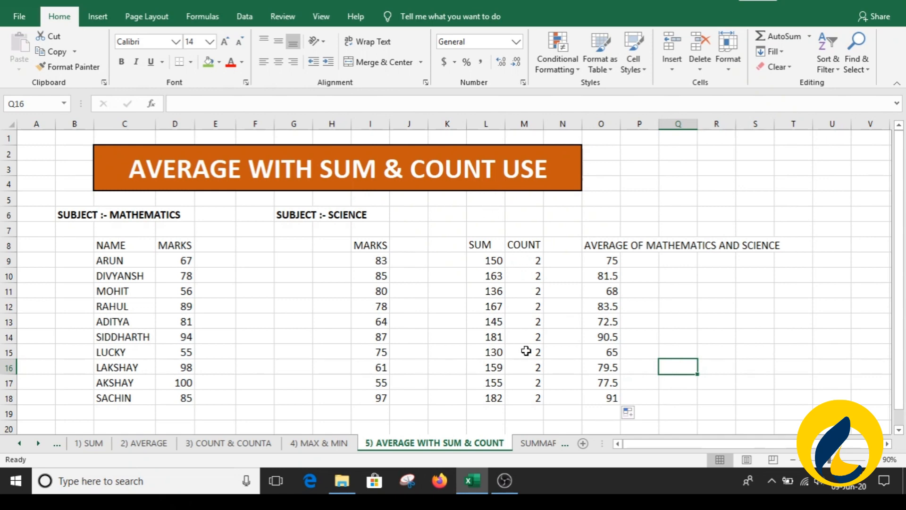
# - On the SUMMARY sheet, enter the note COUNTA FORMULA = COUNTA() in cell J11
pyautogui.click(534, 440)
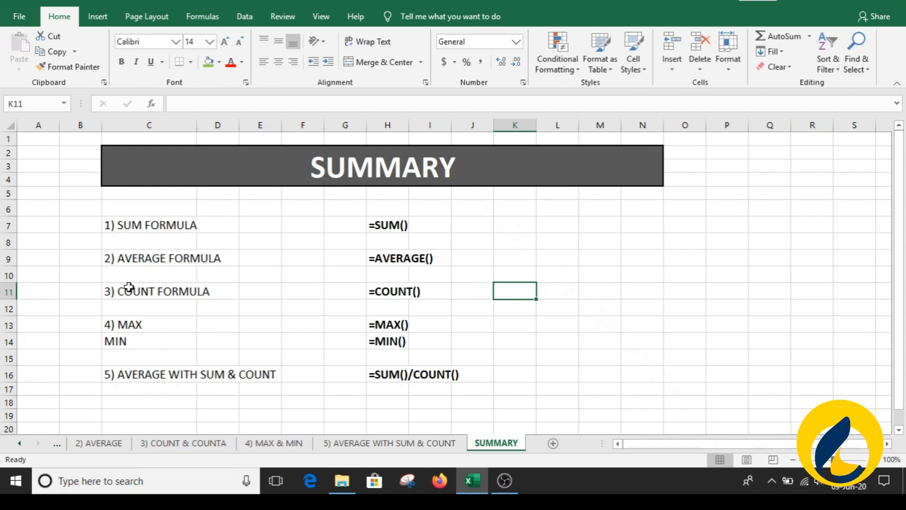
pyautogui.click(479, 296)
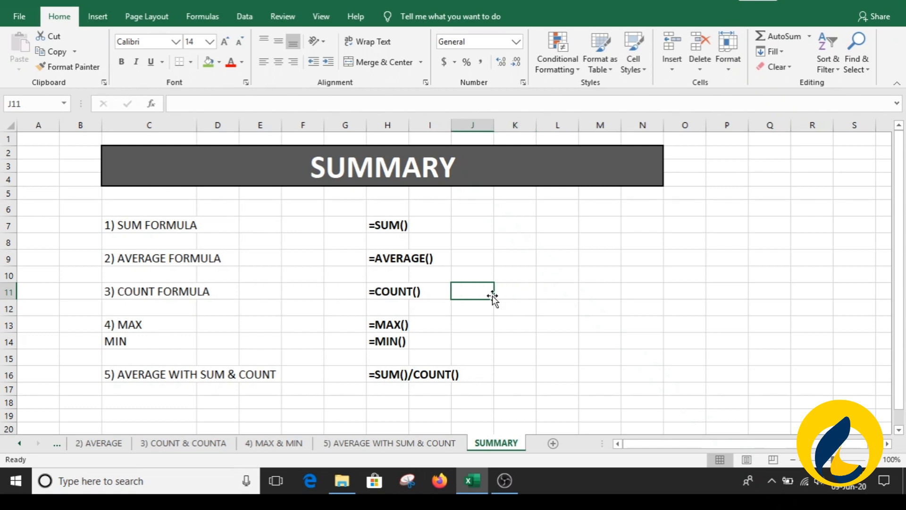
pyautogui.write('COUNT A')
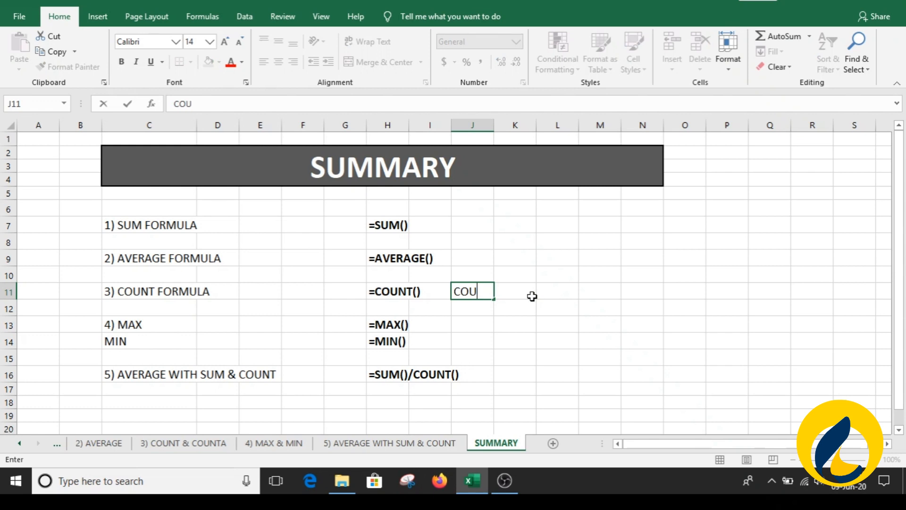
pyautogui.press('BackSpace')
pyautogui.press('BackSpace')
pyautogui.write('A FORUM')
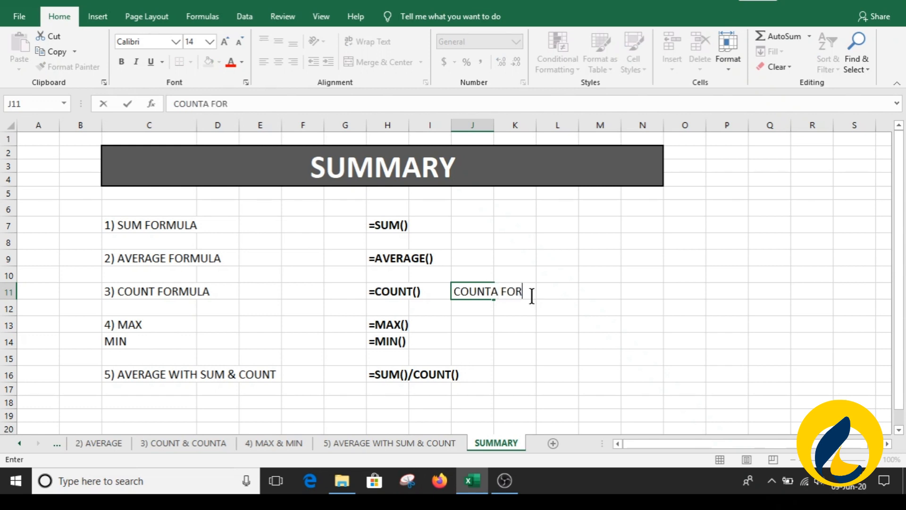
pyautogui.press('BackSpace')
pyautogui.press('BackSpace')
pyautogui.write('MULA ')
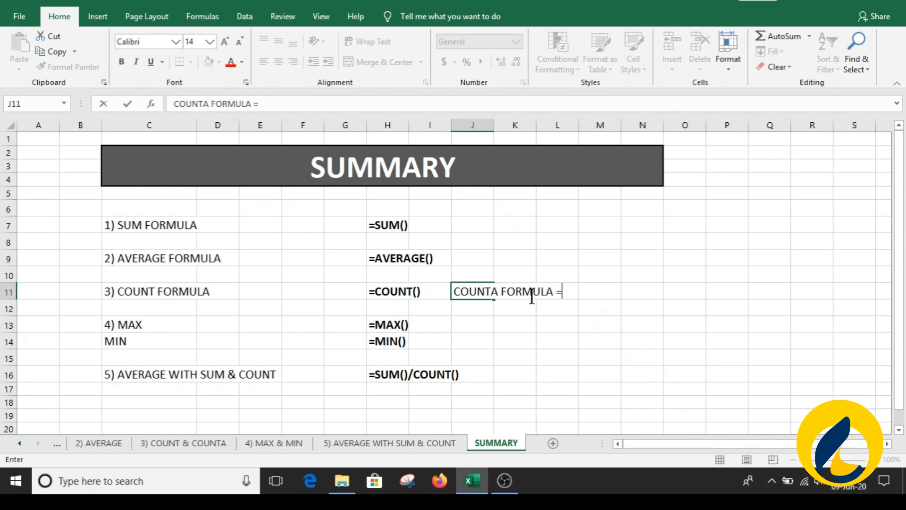
pyautogui.write('= COUN')
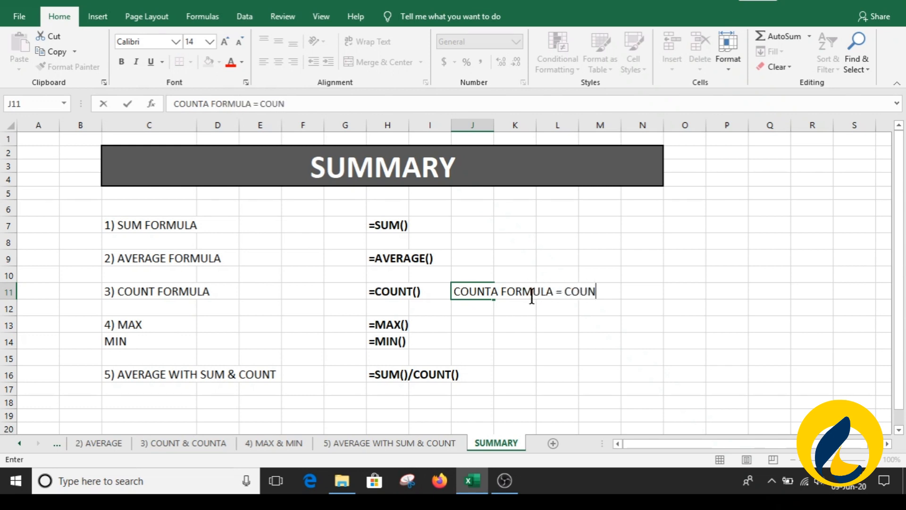
pyautogui.write('TA()')
pyautogui.press('Return')
pyautogui.click(537, 319)
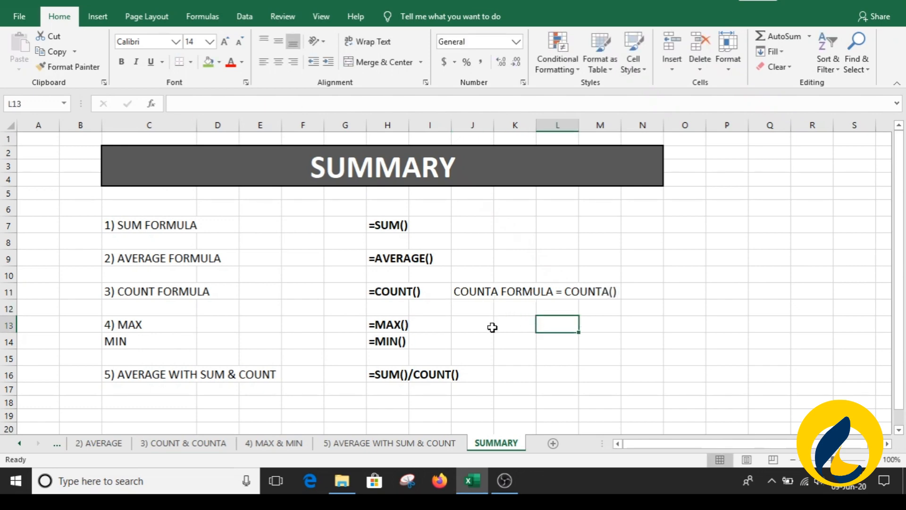
# - Make only the COUNTA() part after the equals sign in cell J11 bold
pyautogui.click(482, 292)
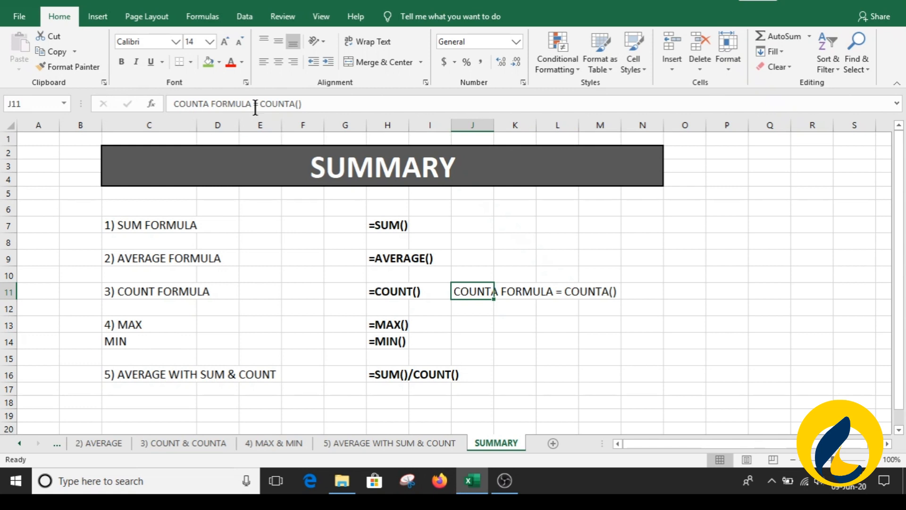
pyautogui.moveTo(260, 104); pyautogui.dragTo(303, 104)
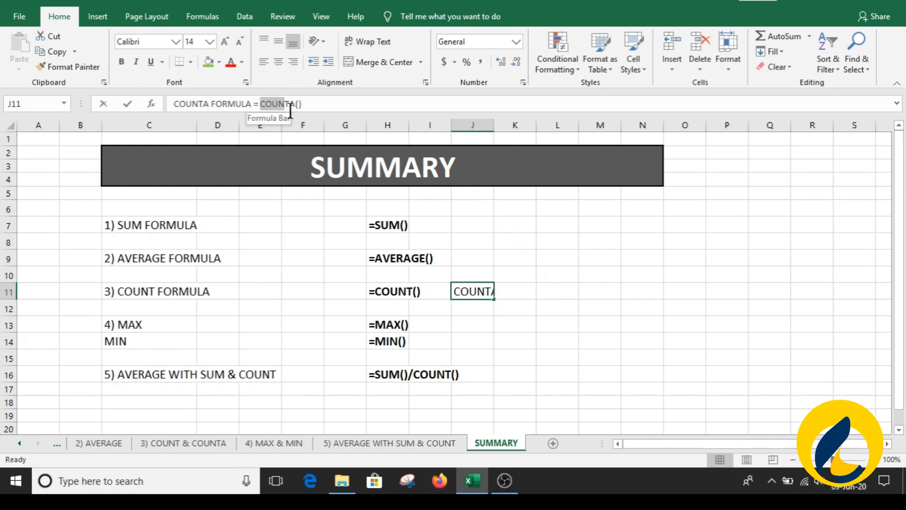
pyautogui.click(628, 260)
pyautogui.click(629, 339)
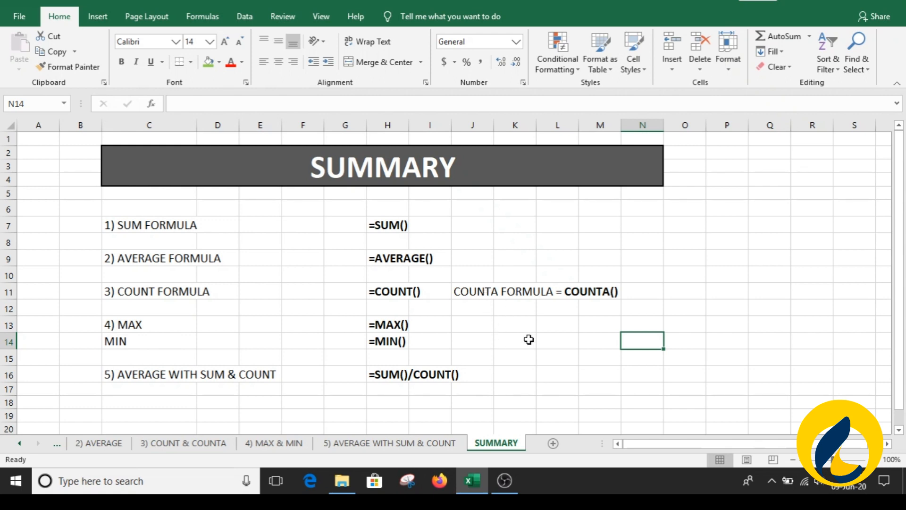
pyautogui.click(510, 326)
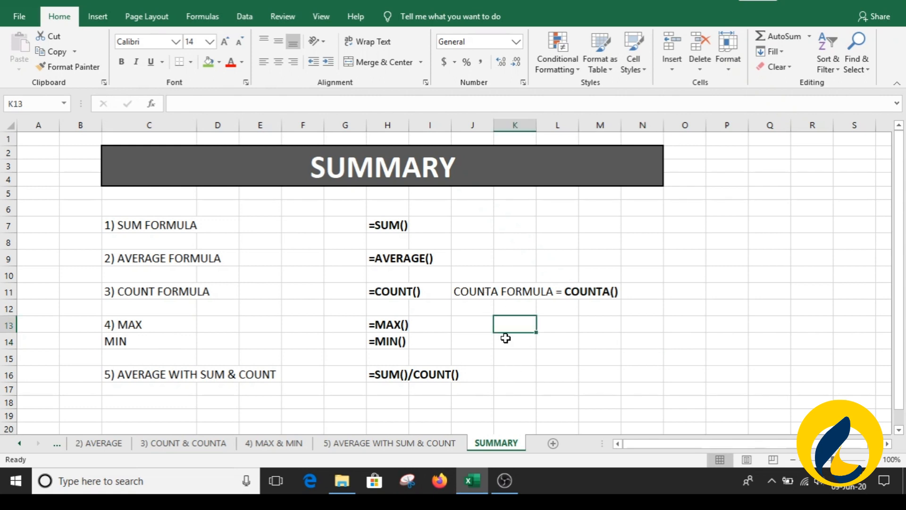